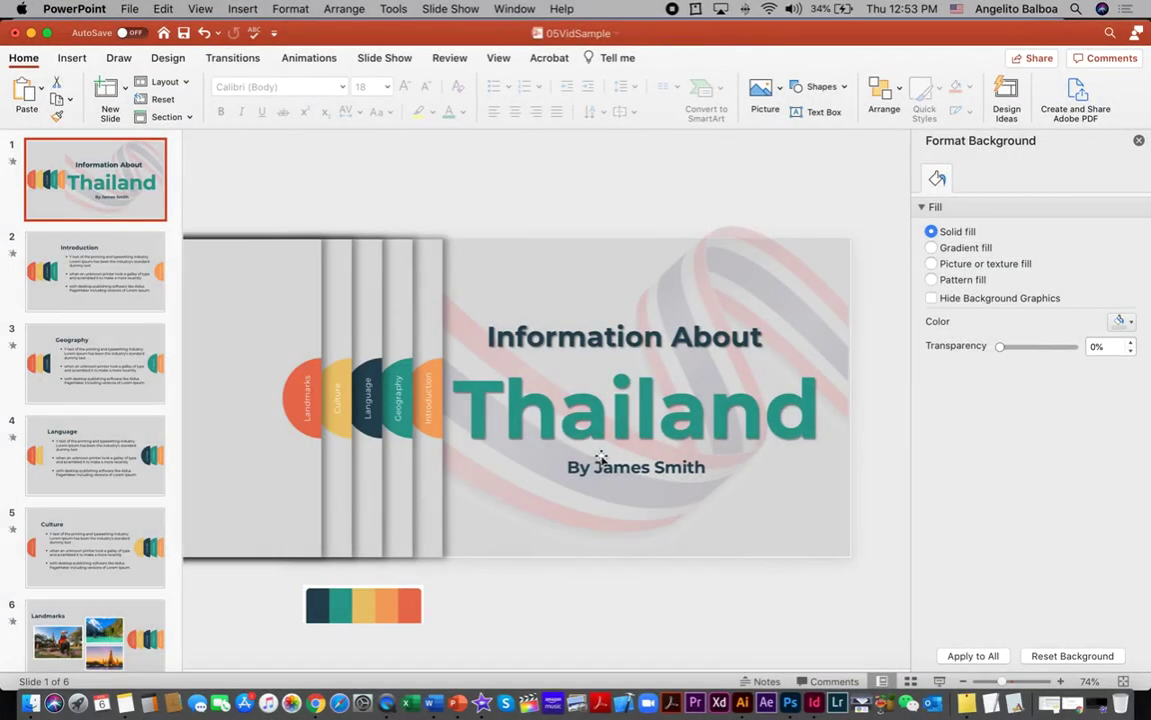
Step: Play the sample Thailand presentation as a slide show and advance through its tab-style section slides
left_click(940, 680)
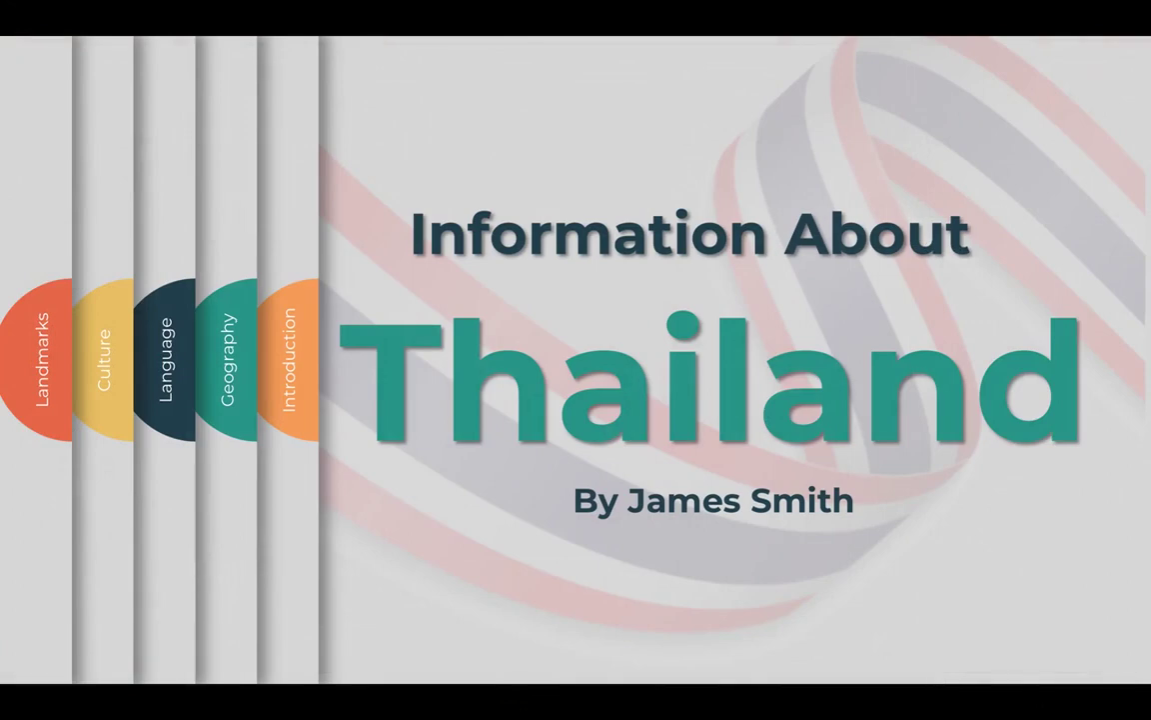
key("Right")
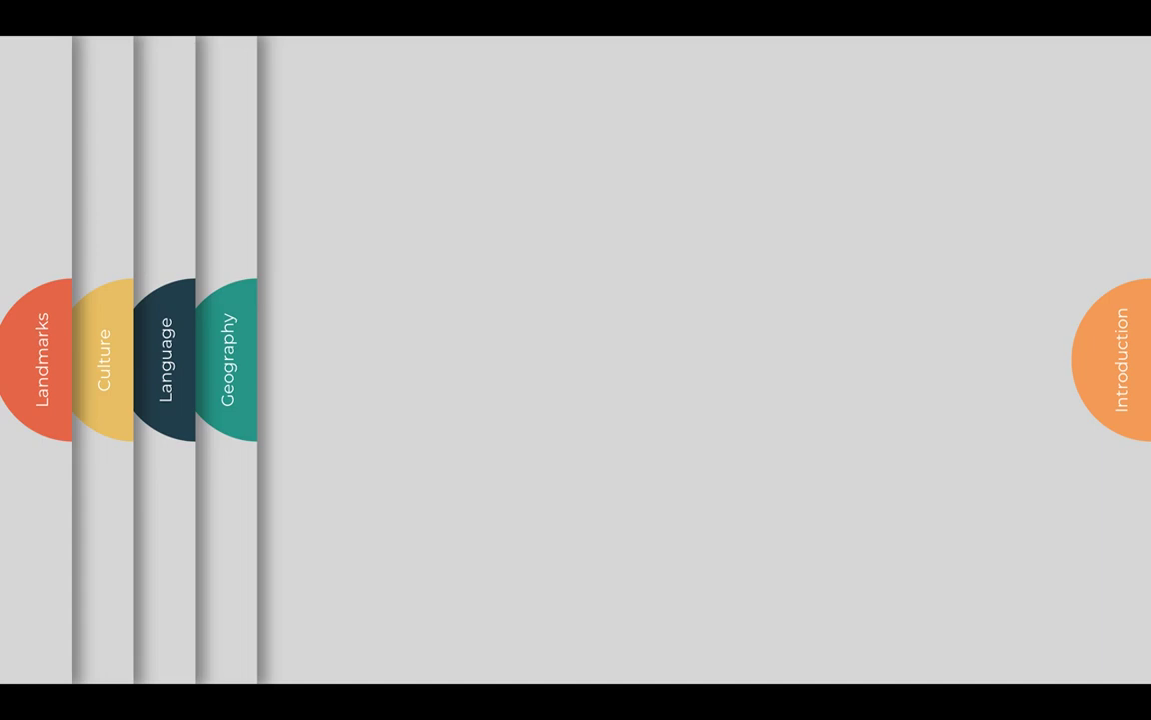
key("Right")
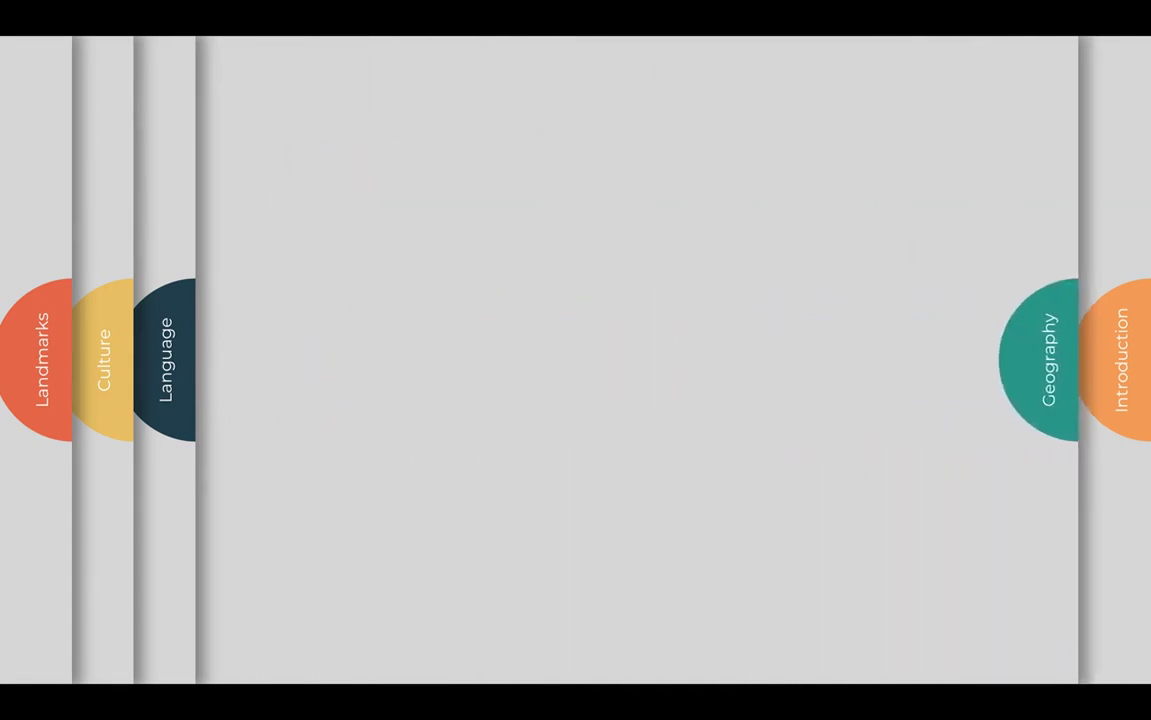
key("Right")
key("Right")
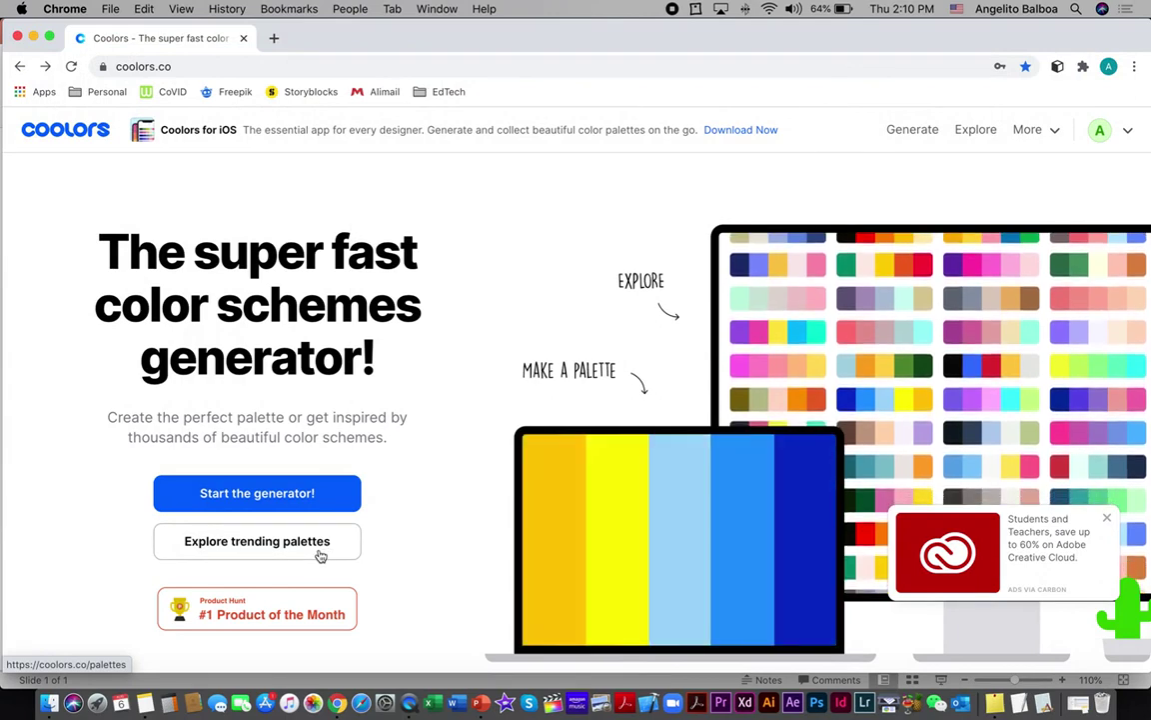
Step: Browse the trending color palettes on Coolors
left_click(320, 552)
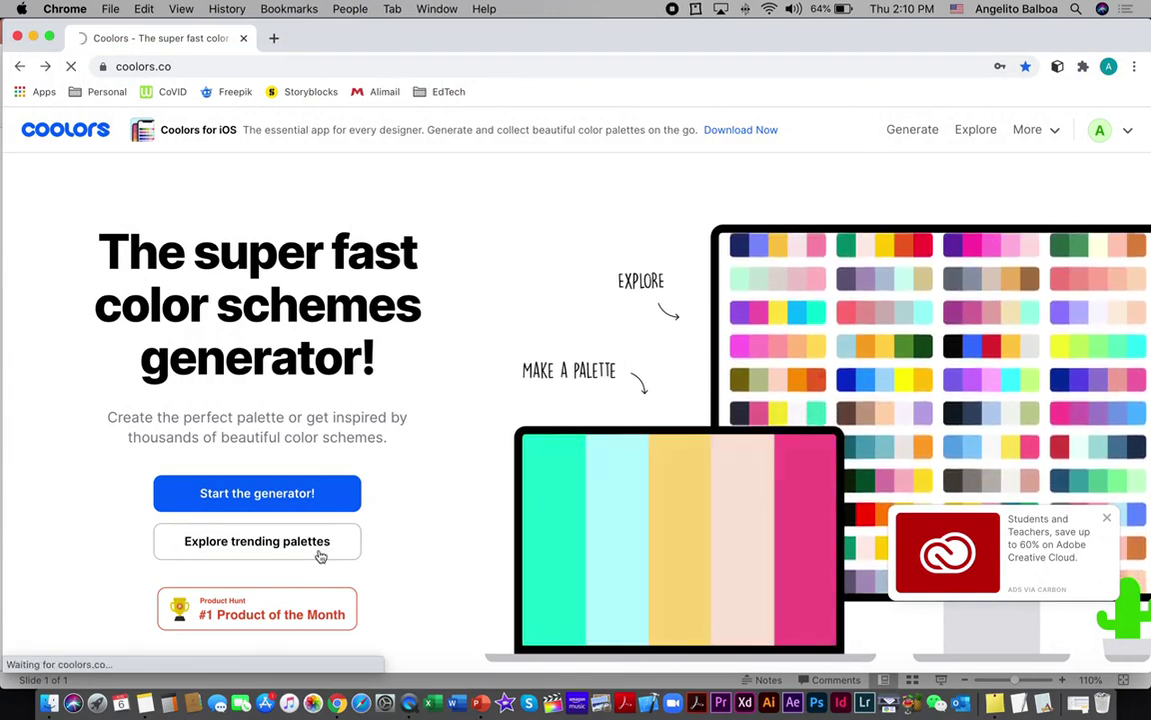
scroll(320, 556, "down", 10)
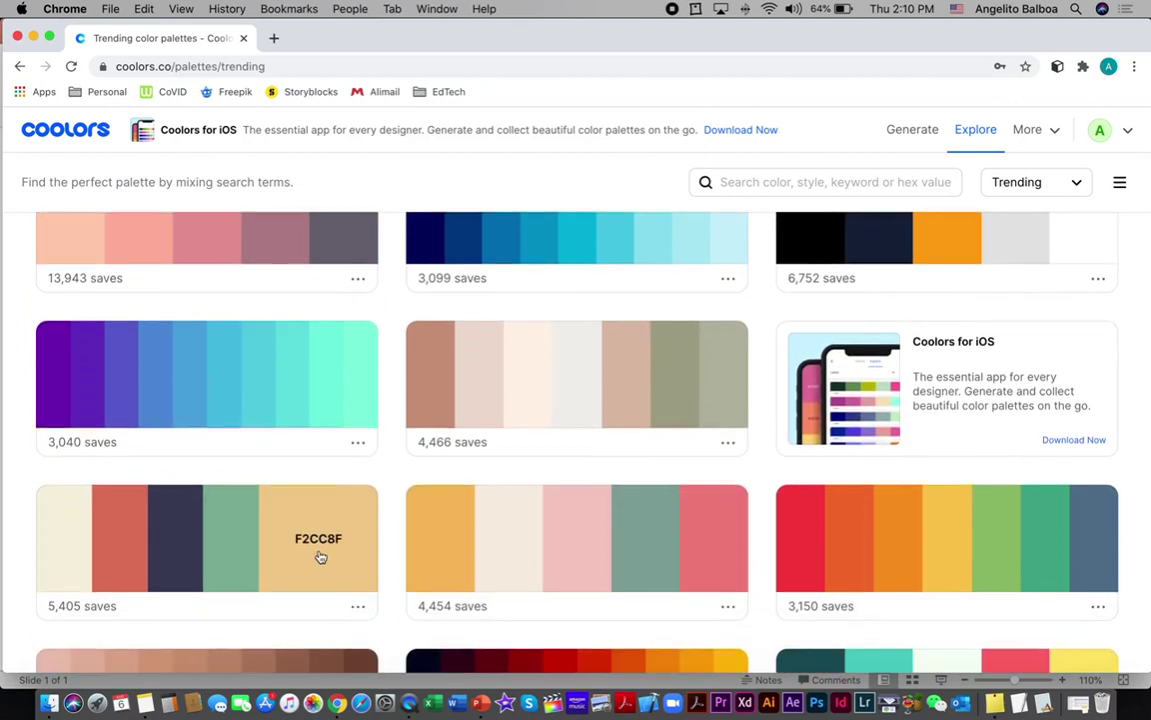
scroll(320, 556, "up", 10)
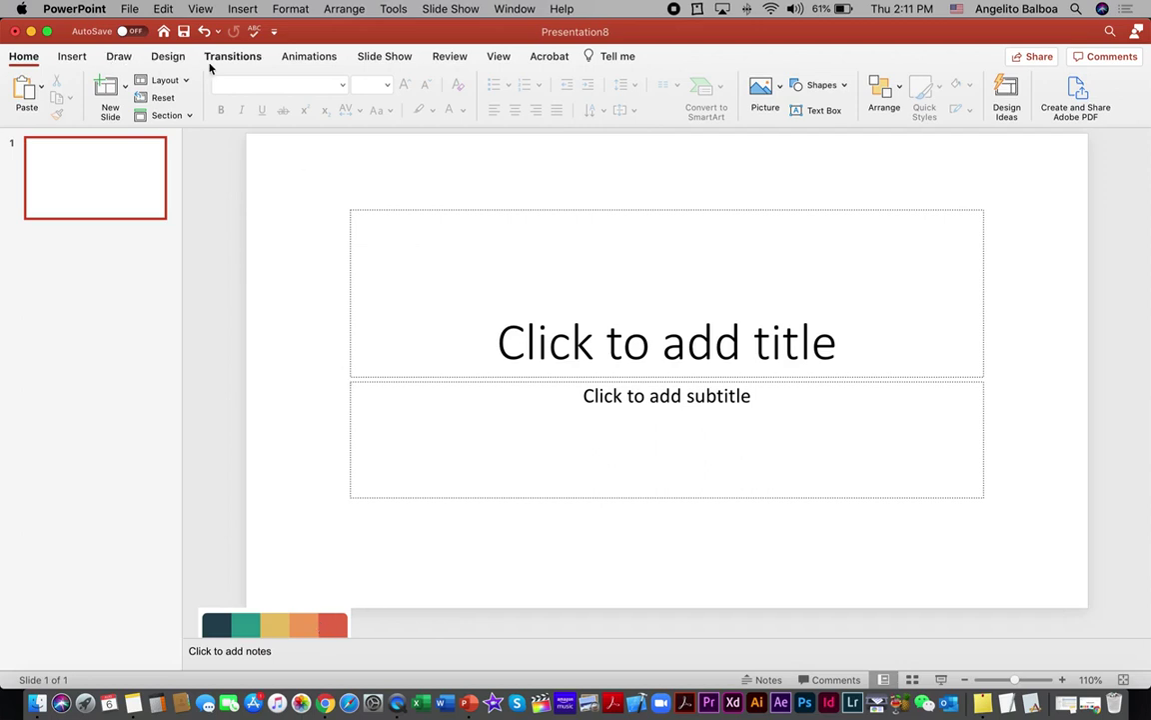
Step: Apply the Blank layout to the slide and give its background a solid light gray fill
left_click(163, 80)
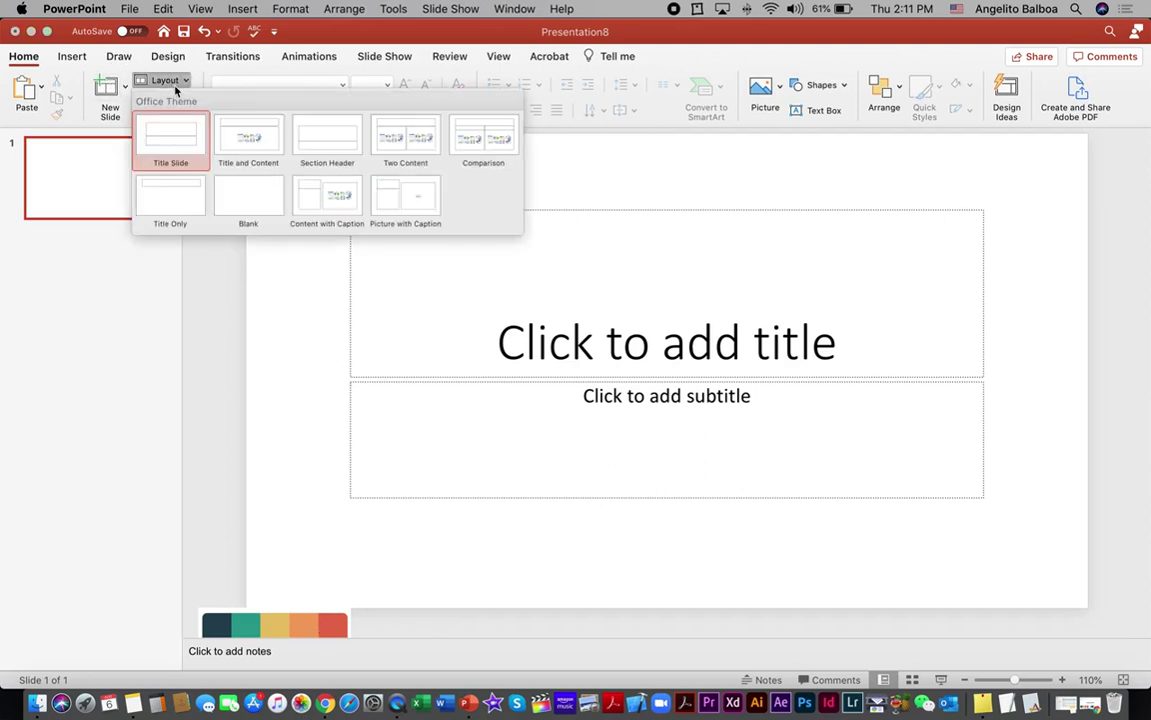
left_click(247, 196)
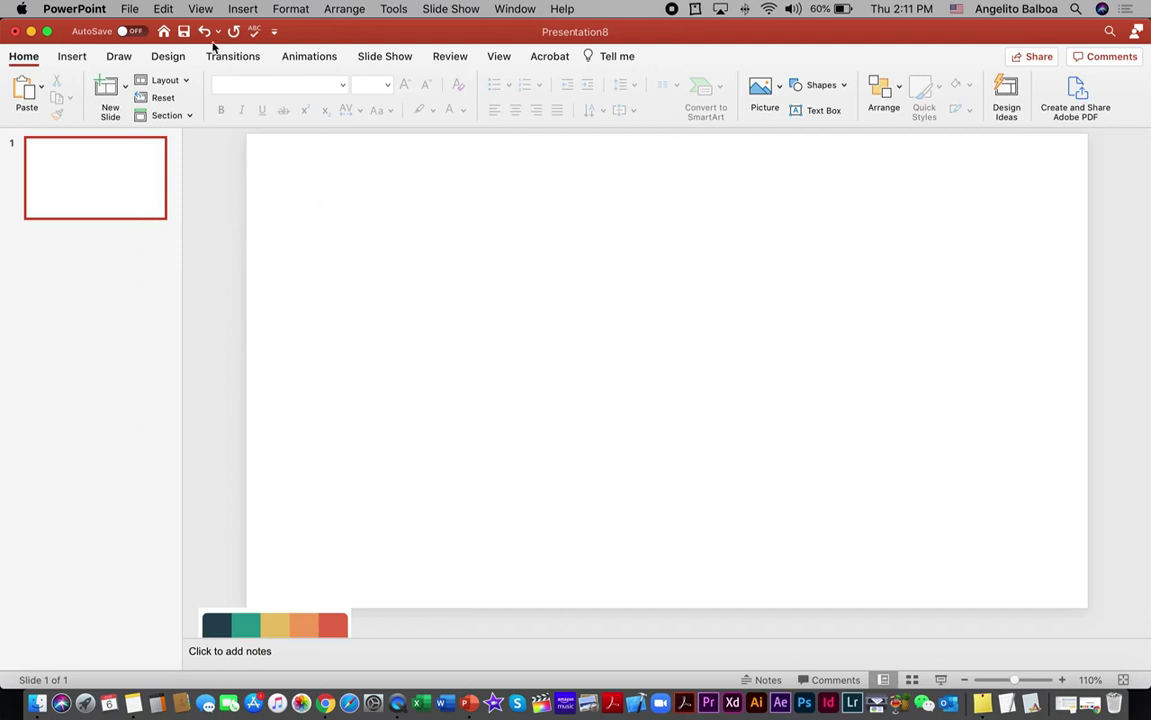
left_click(176, 60)
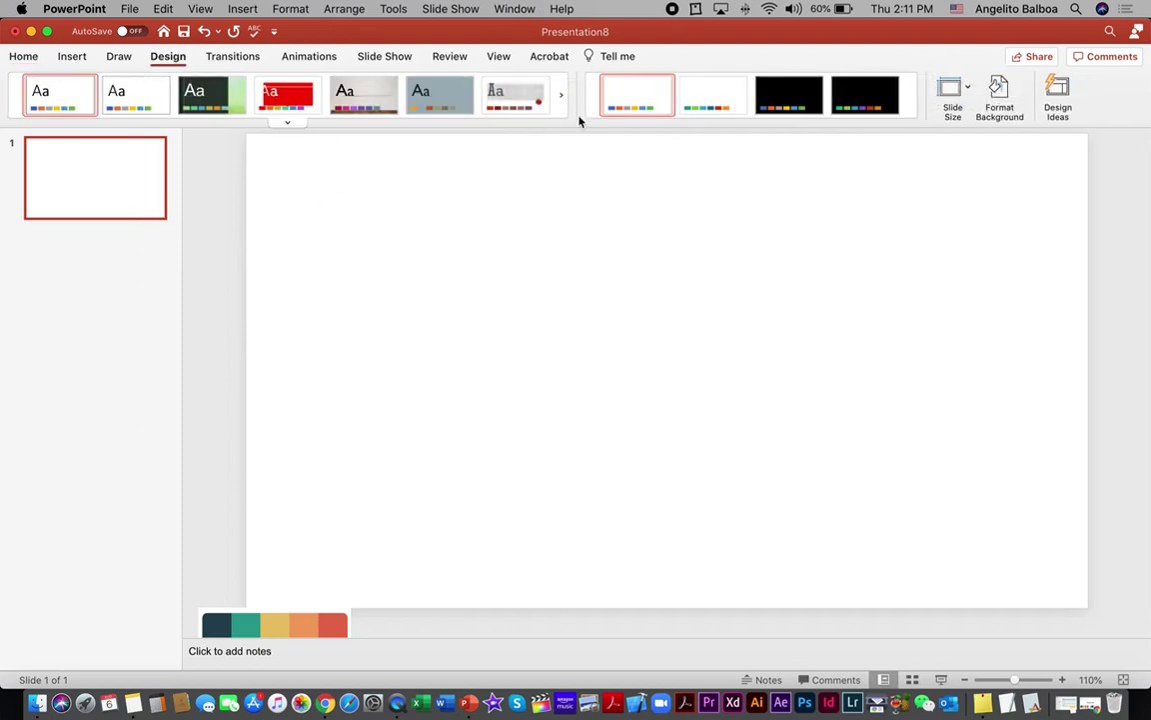
left_click(995, 110)
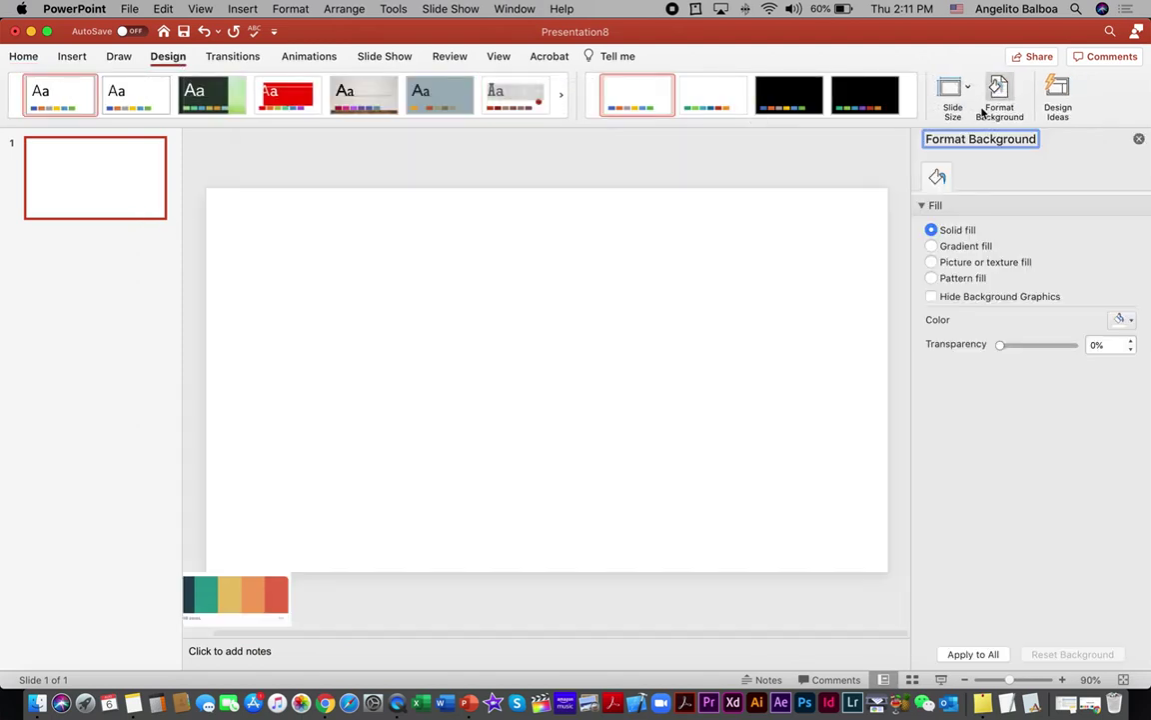
left_click(1123, 319)
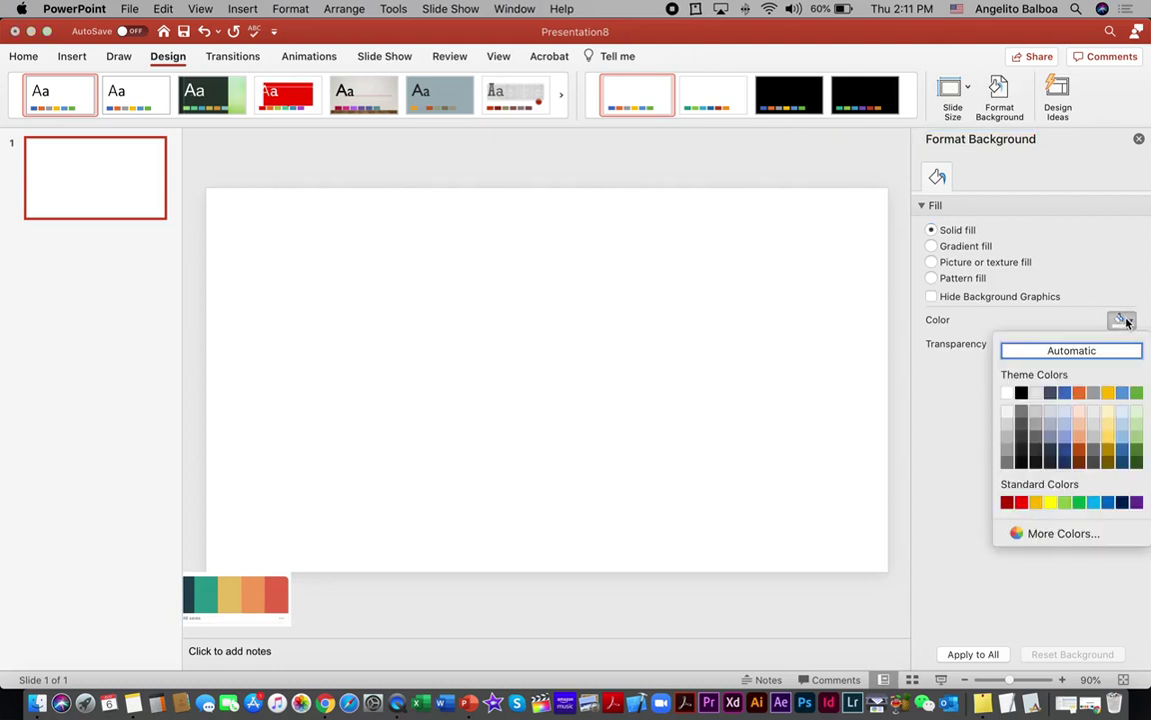
left_click(1005, 432)
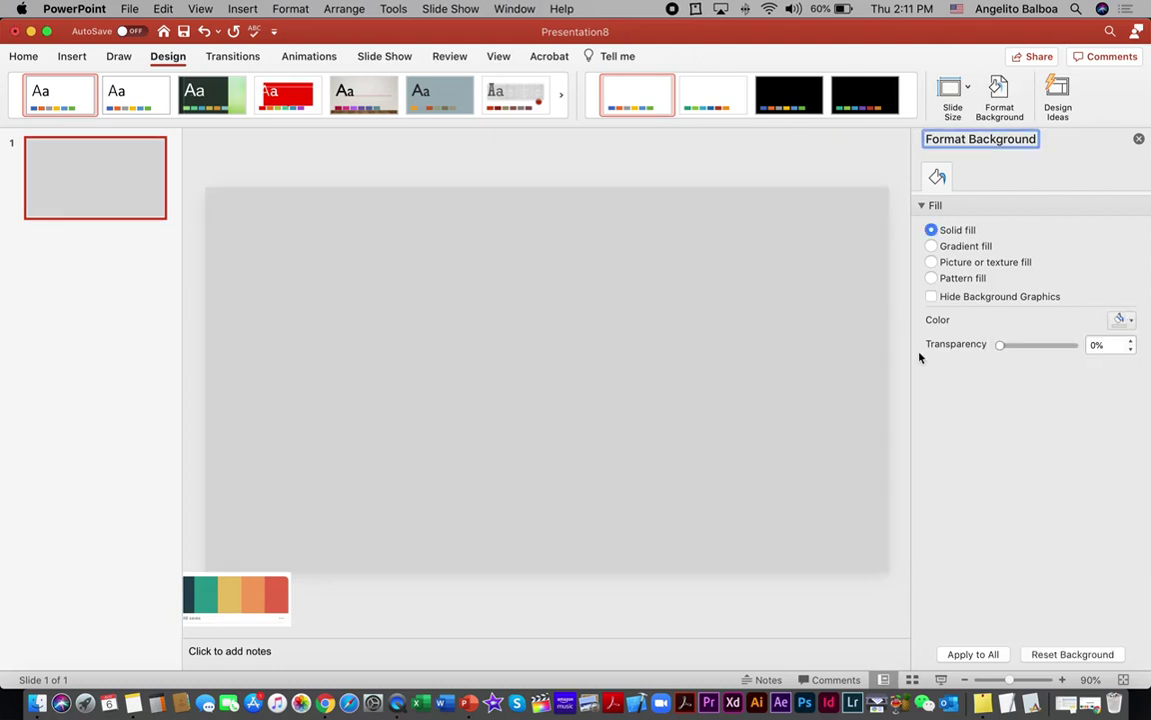
Step: Draw a full-height rectangle about 7.5" high and 11.38" wide, starting at the slide's upper-left corner
left_click(62, 58)
left_click(334, 88)
left_click(398, 140)
left_click_drag(207, 191, 788, 572)
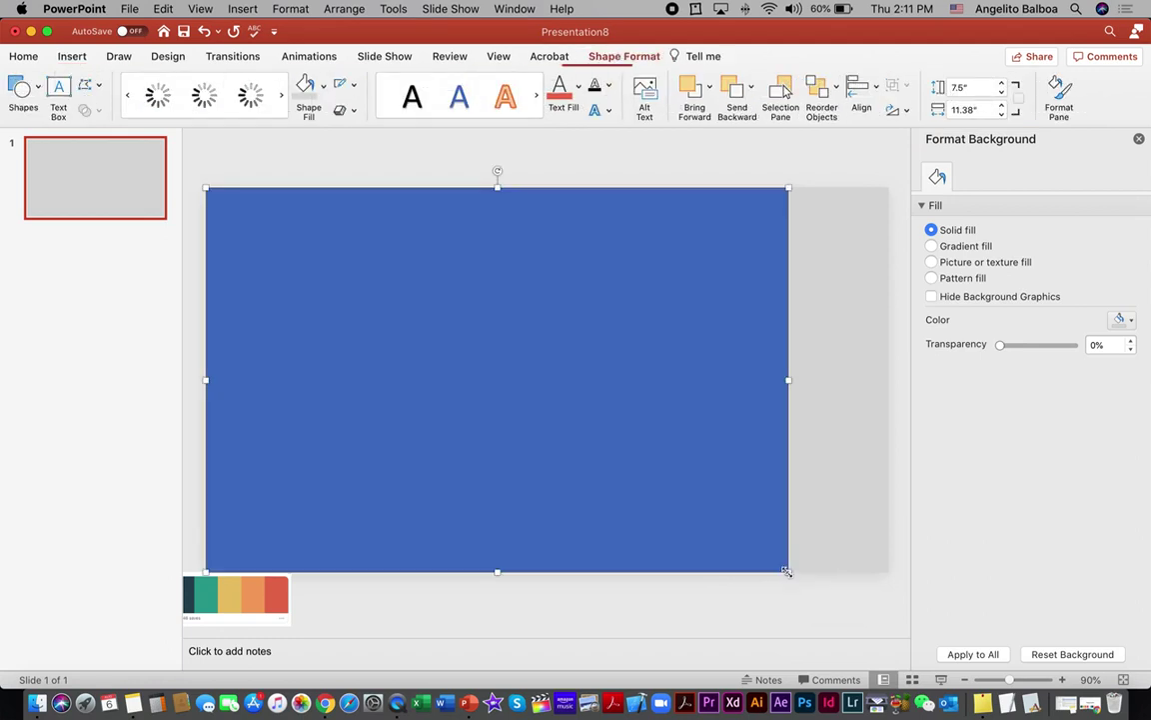
Step: Remove the rectangle's outline and fill it with the same light gray as the slide background
left_click(355, 85)
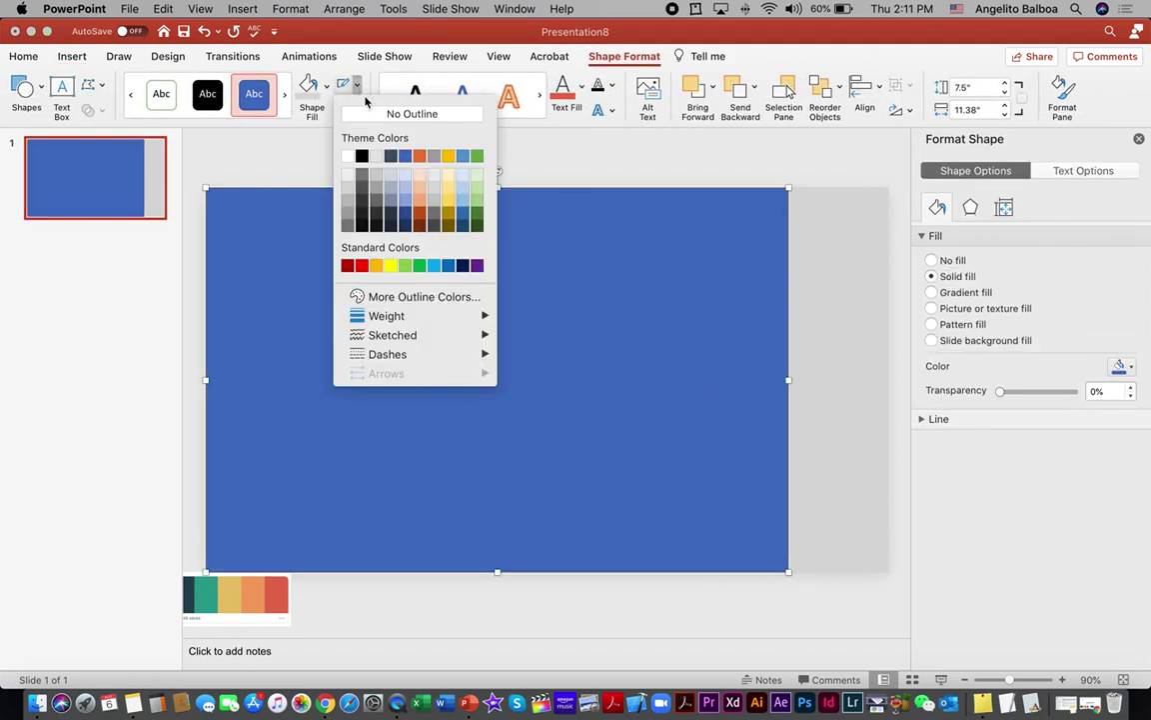
left_click(369, 116)
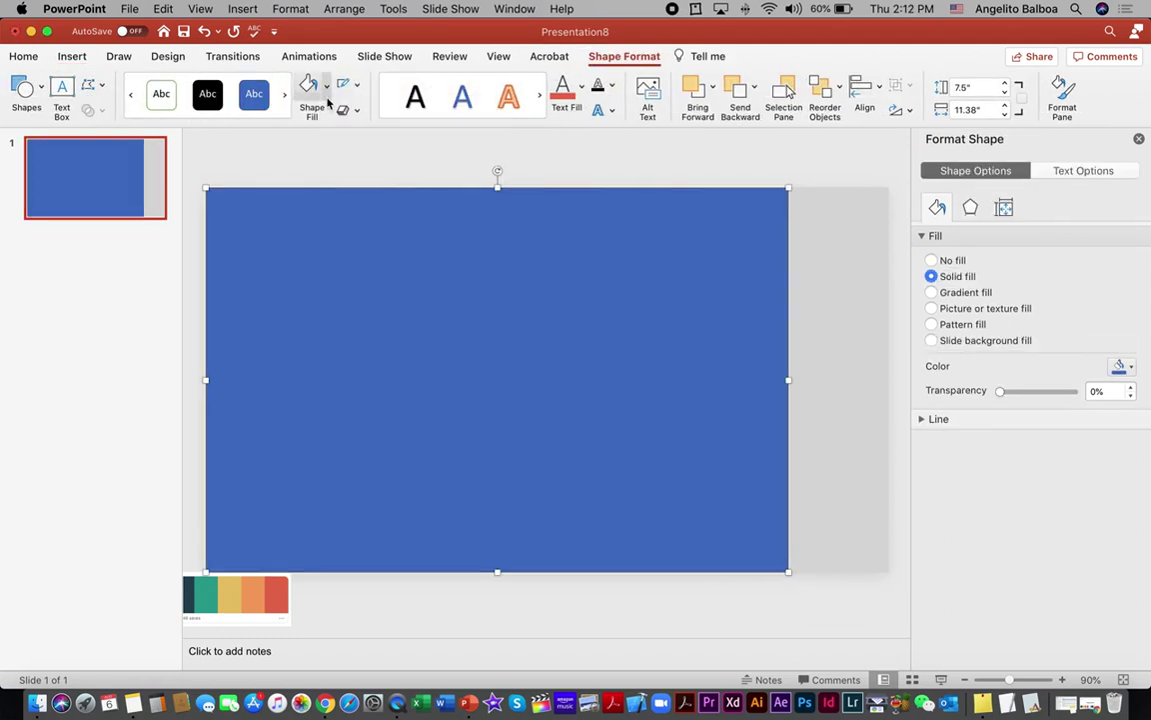
left_click(327, 99)
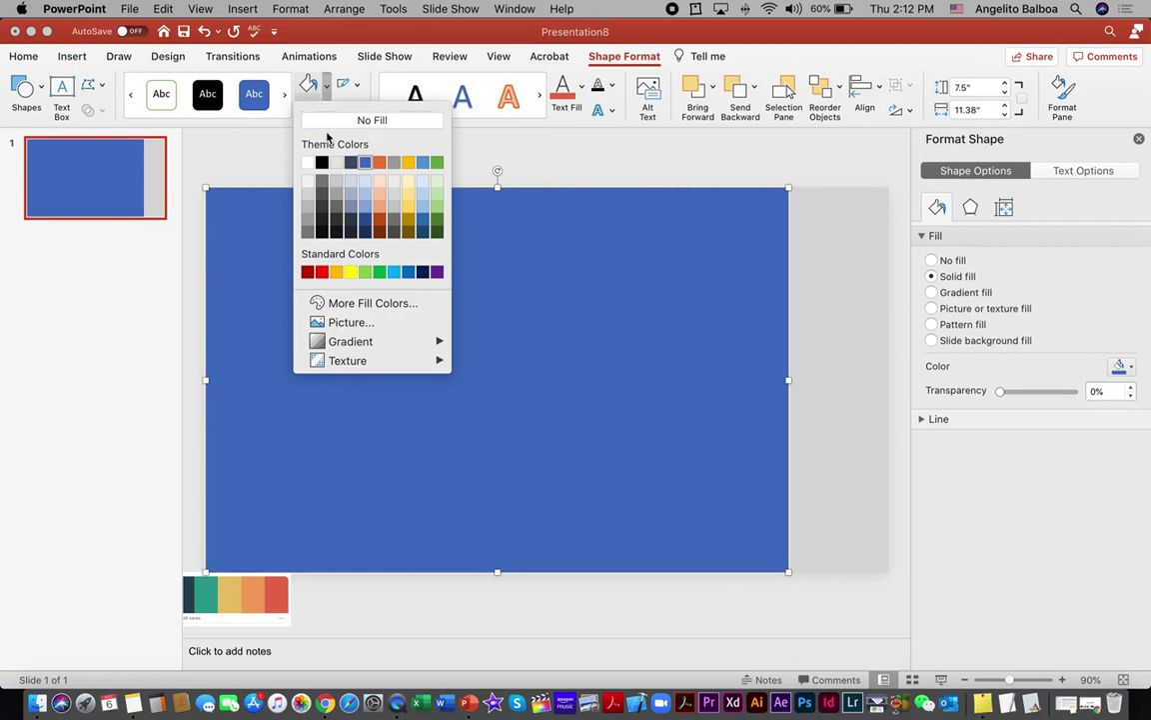
left_click(310, 199)
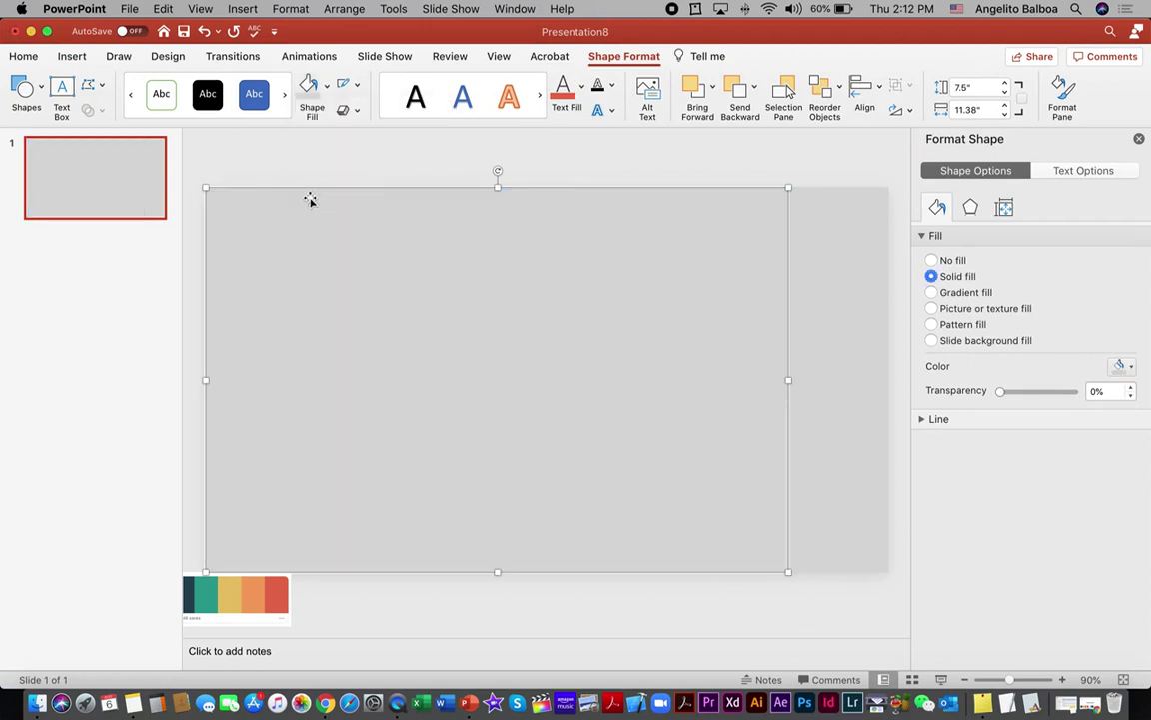
Step: Give the rectangle a shadow with 65% transparency, 101% size, 17 pt blur, 0° angle and 3 pt distance
left_click(968, 210)
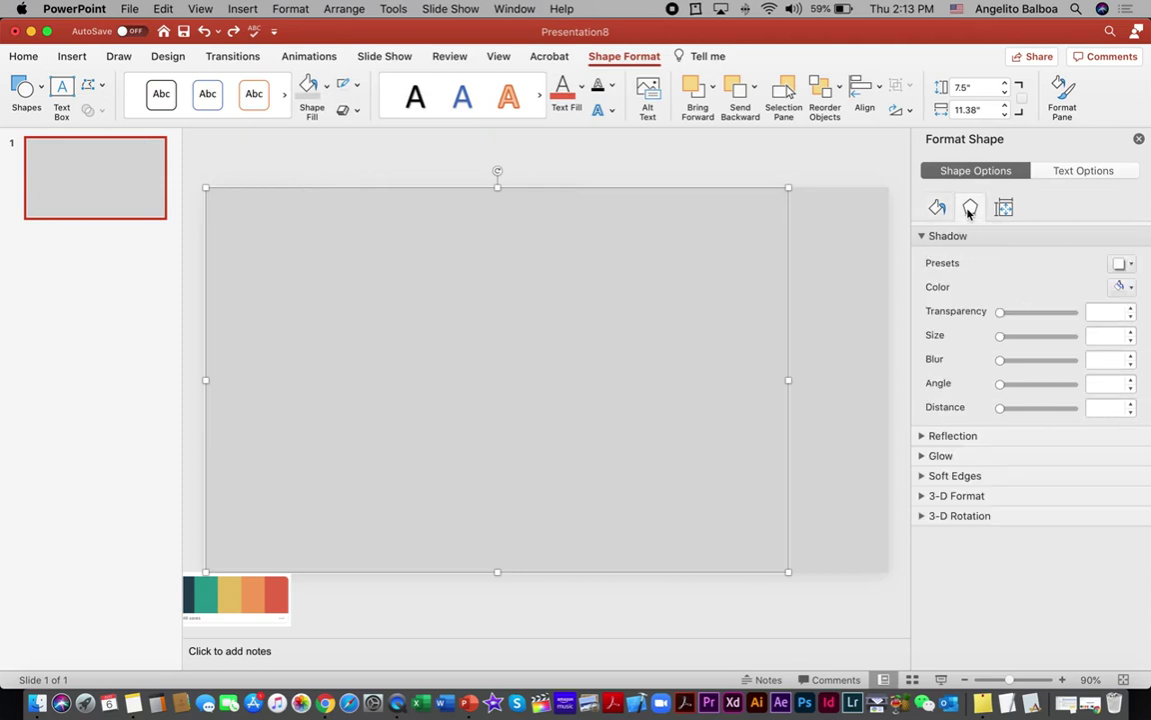
left_click(1095, 314)
type("65")
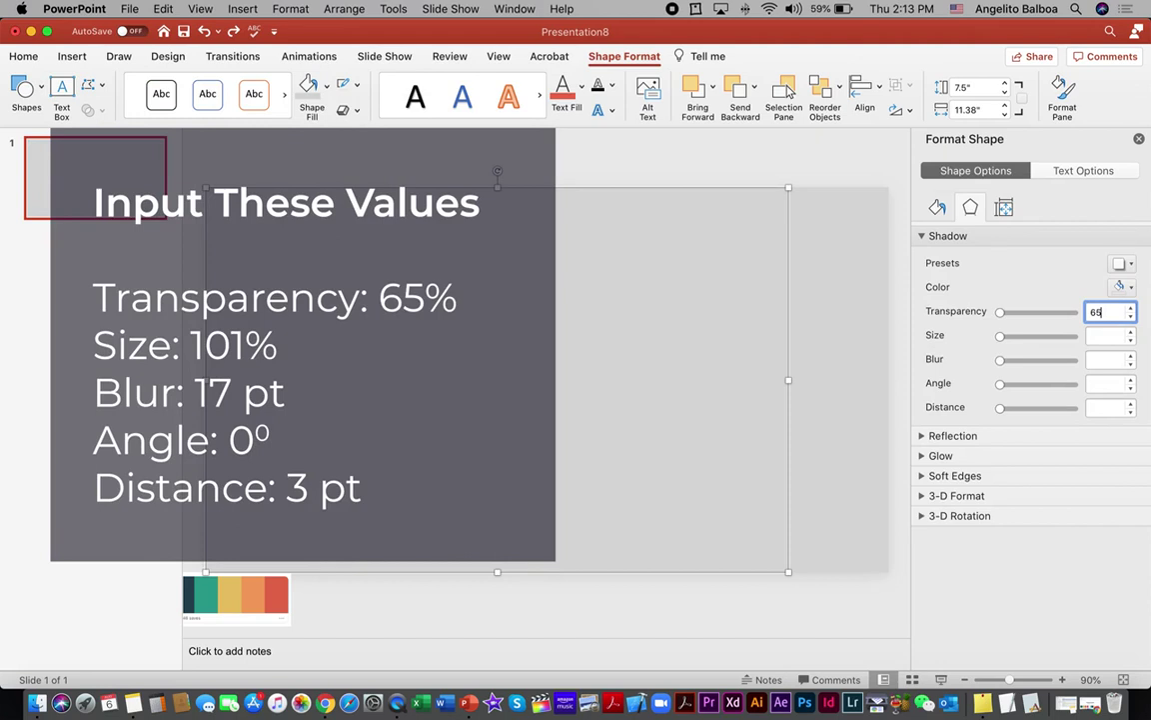
left_click(1110, 335)
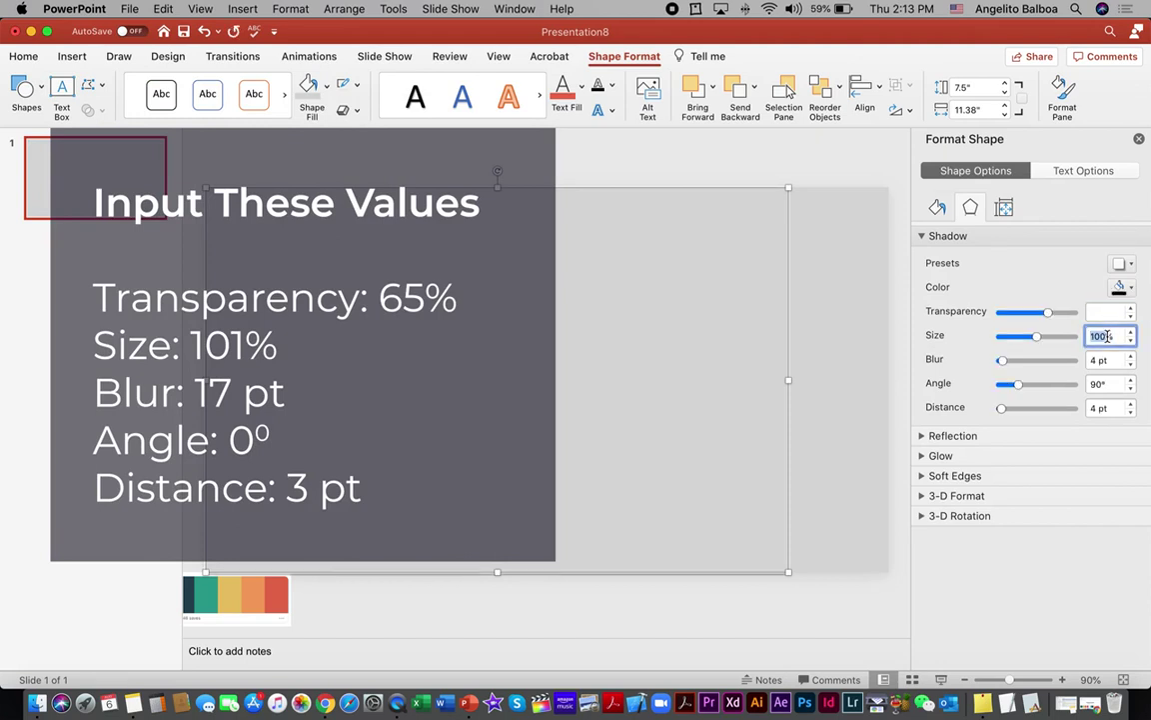
left_click(1107, 336)
left_click(1090, 360)
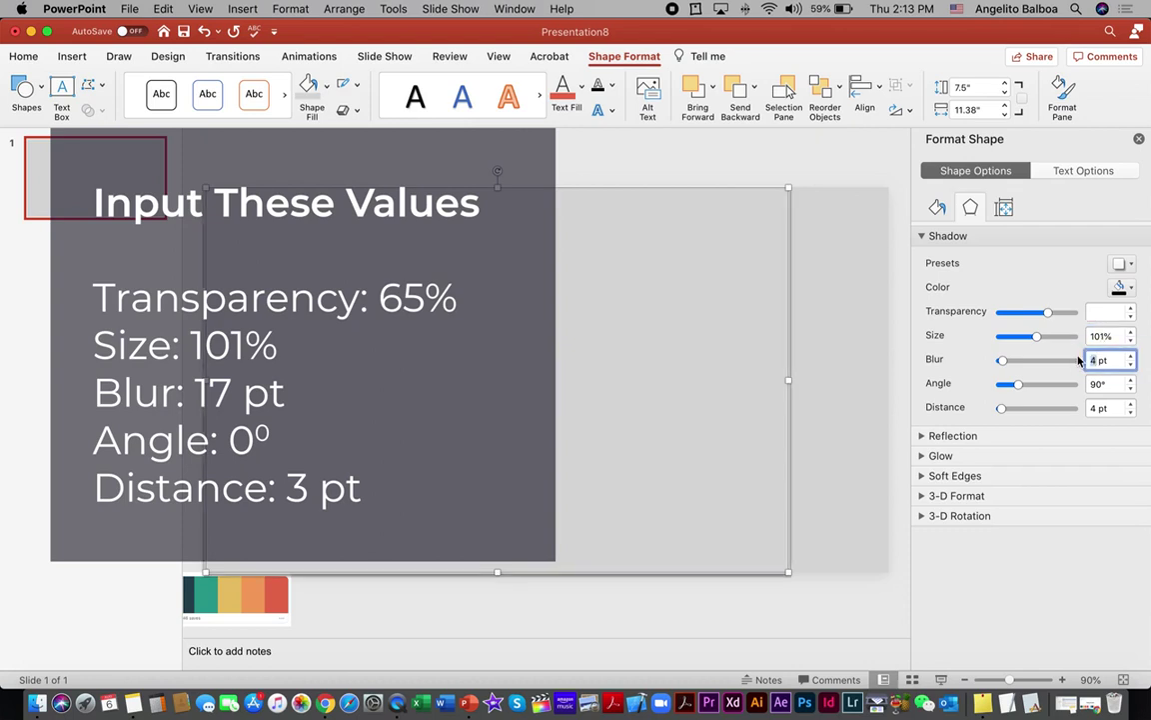
type("17")
left_click(1094, 384)
type("0")
key("Tab")
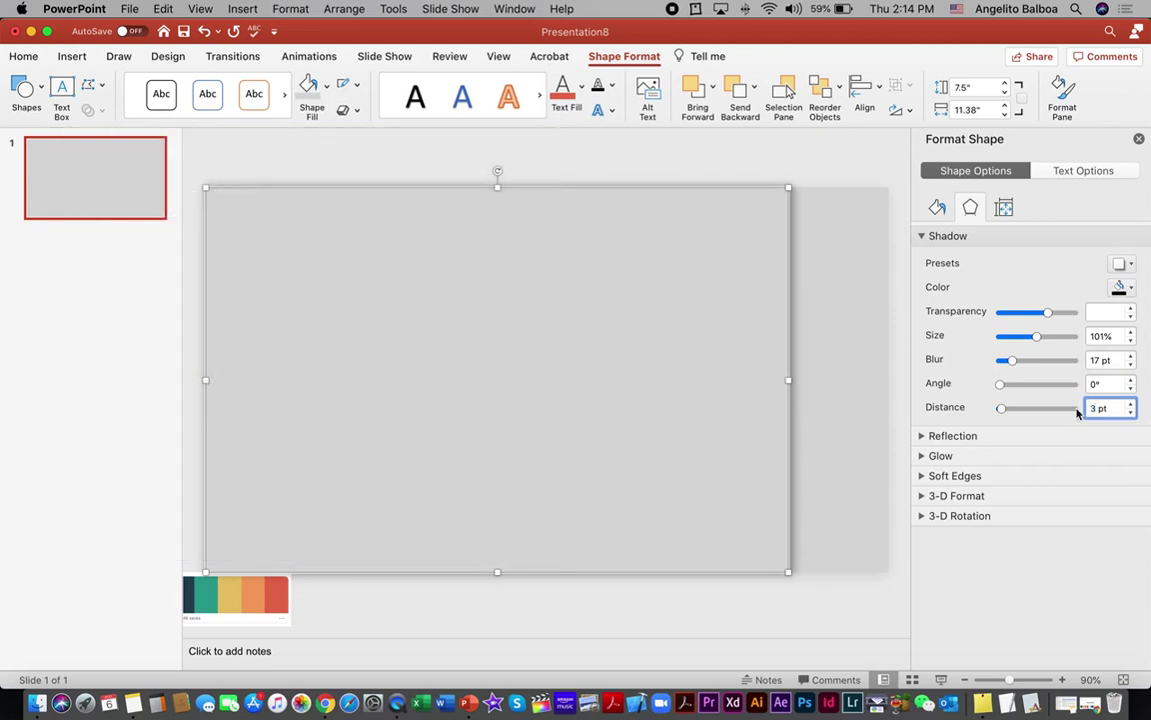
left_click(886, 419)
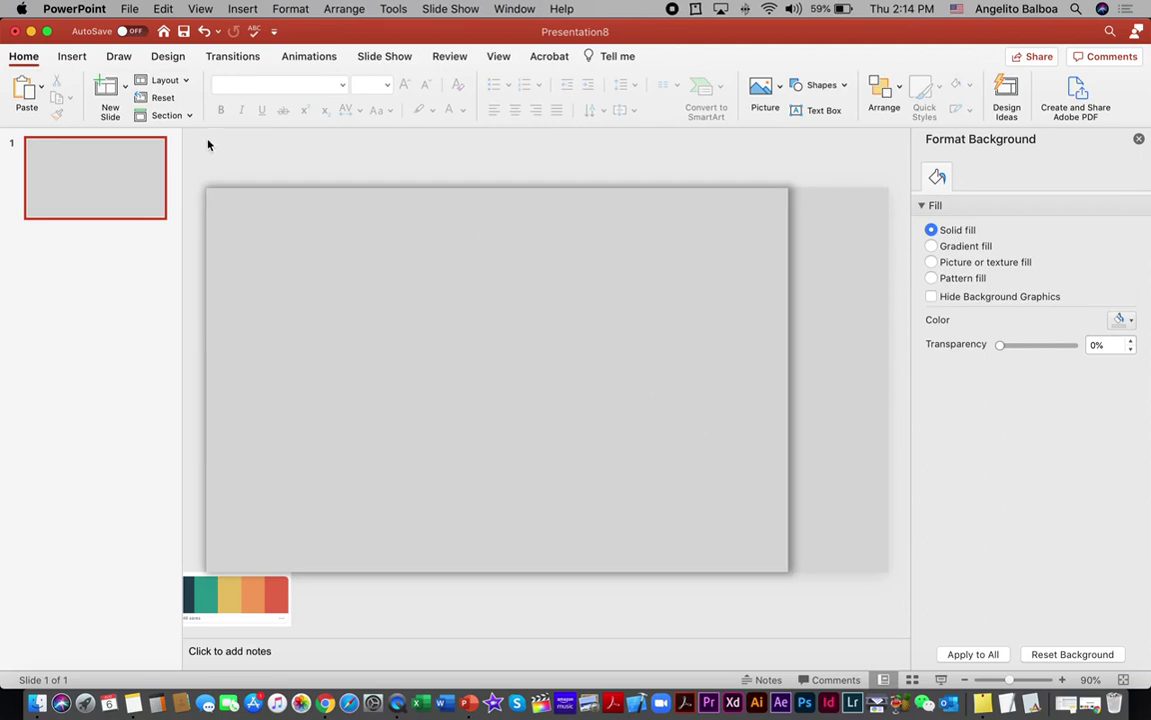
Step: Draw a perfect circle about 2.05" in diameter on the upper middle of the gray rectangle
left_click(64, 57)
left_click(337, 90)
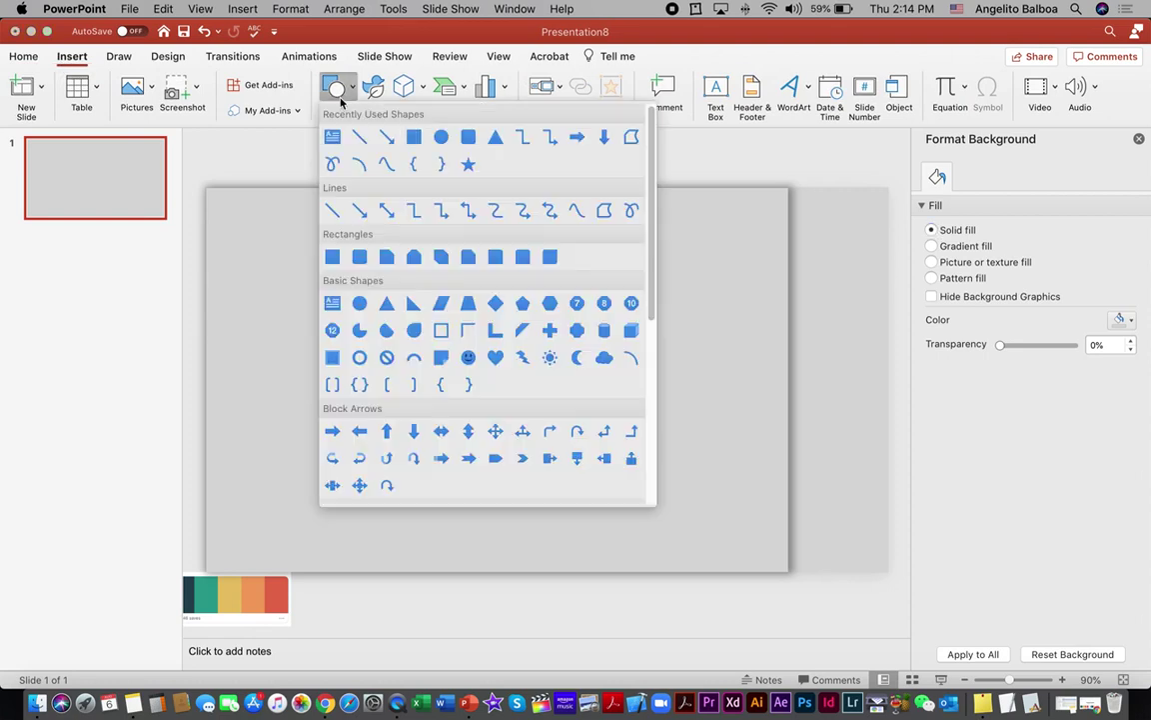
left_click(441, 138)
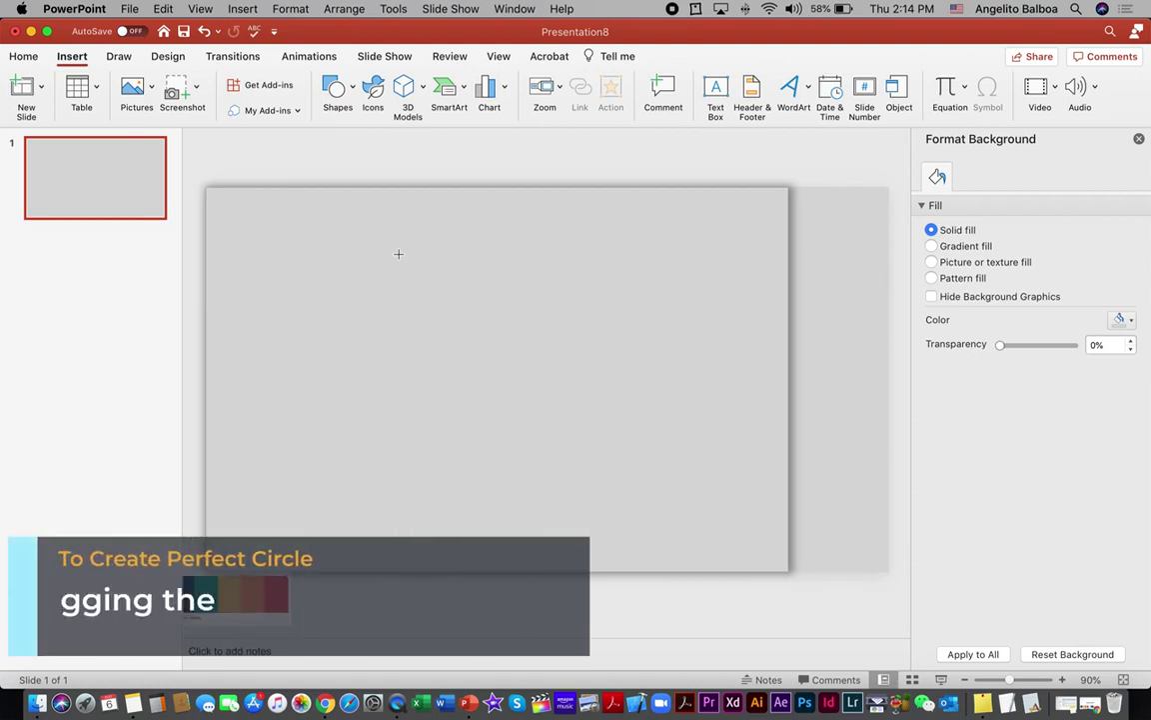
left_click_drag(398, 253, 504, 358)
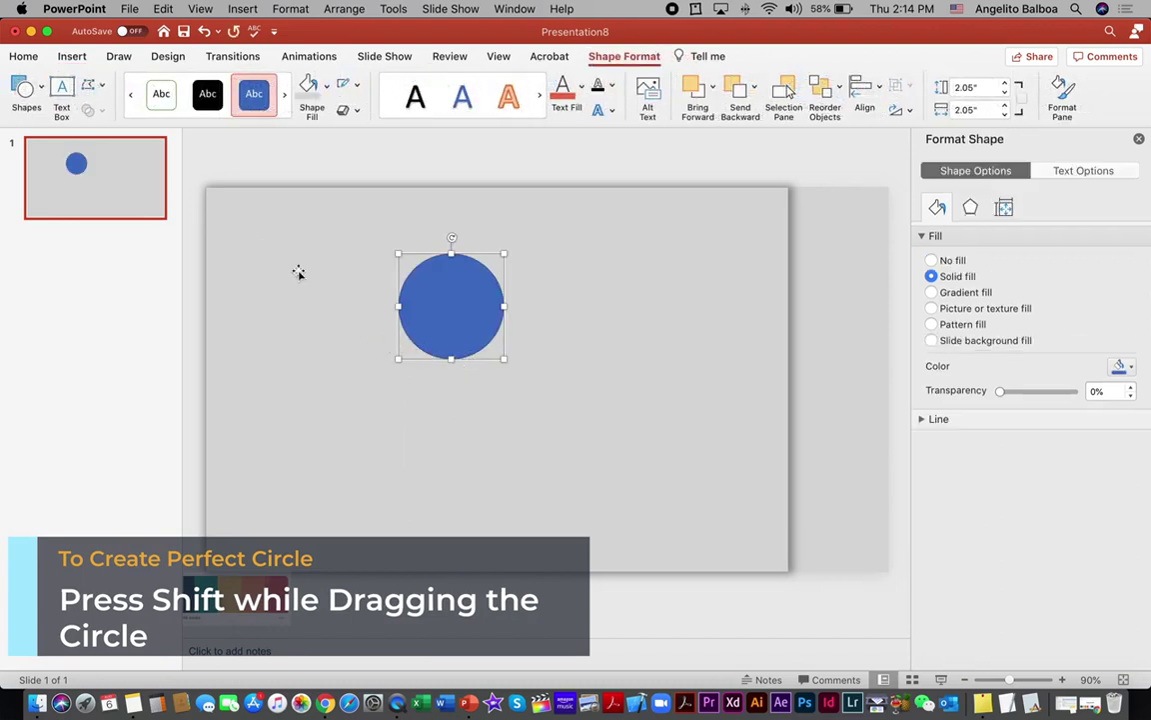
Step: Draw an upright rectangle about 3.02" high and 1.33" wide covering the right half of the circle
left_click(40, 88)
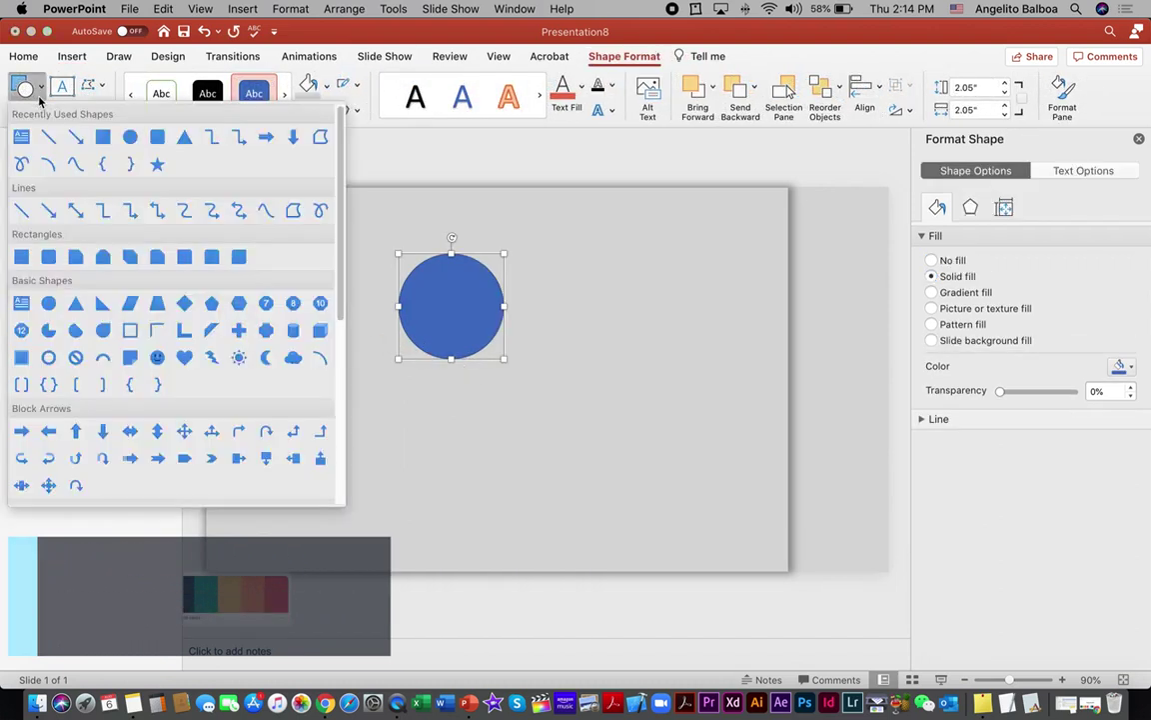
left_click(104, 137)
left_click_drag(452, 233, 522, 385)
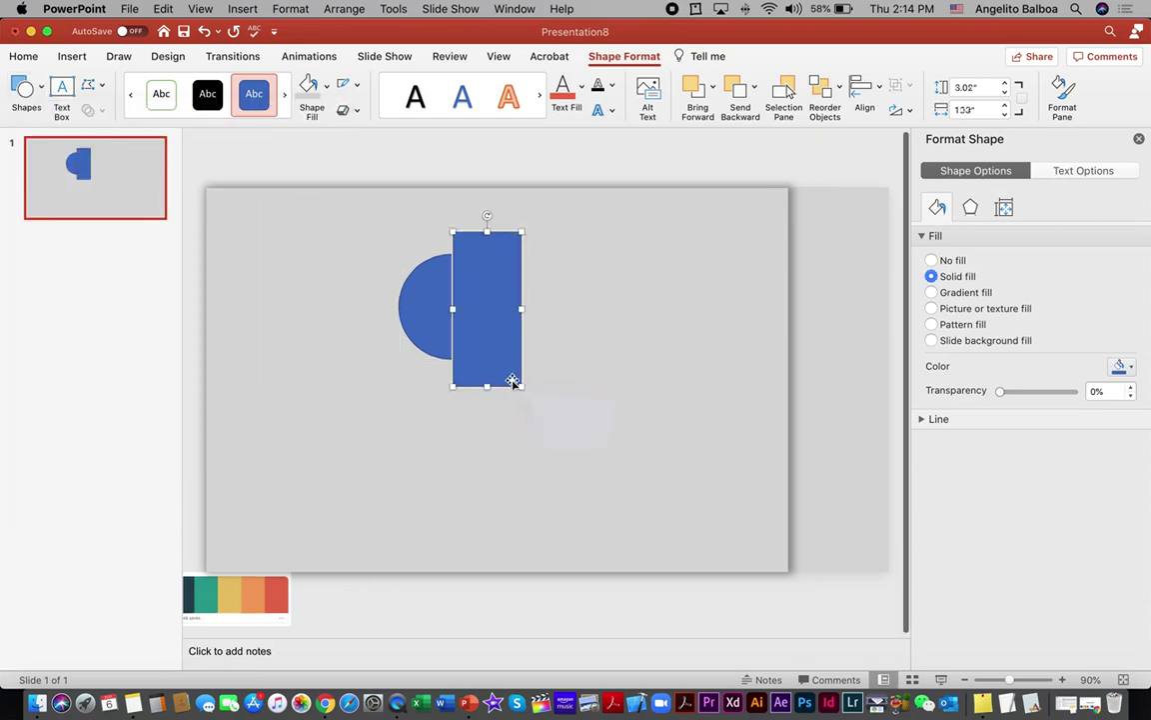
Step: Subtract the small rectangle from the circle to form a left-facing half circle and remove its outline
left_click(416, 322)
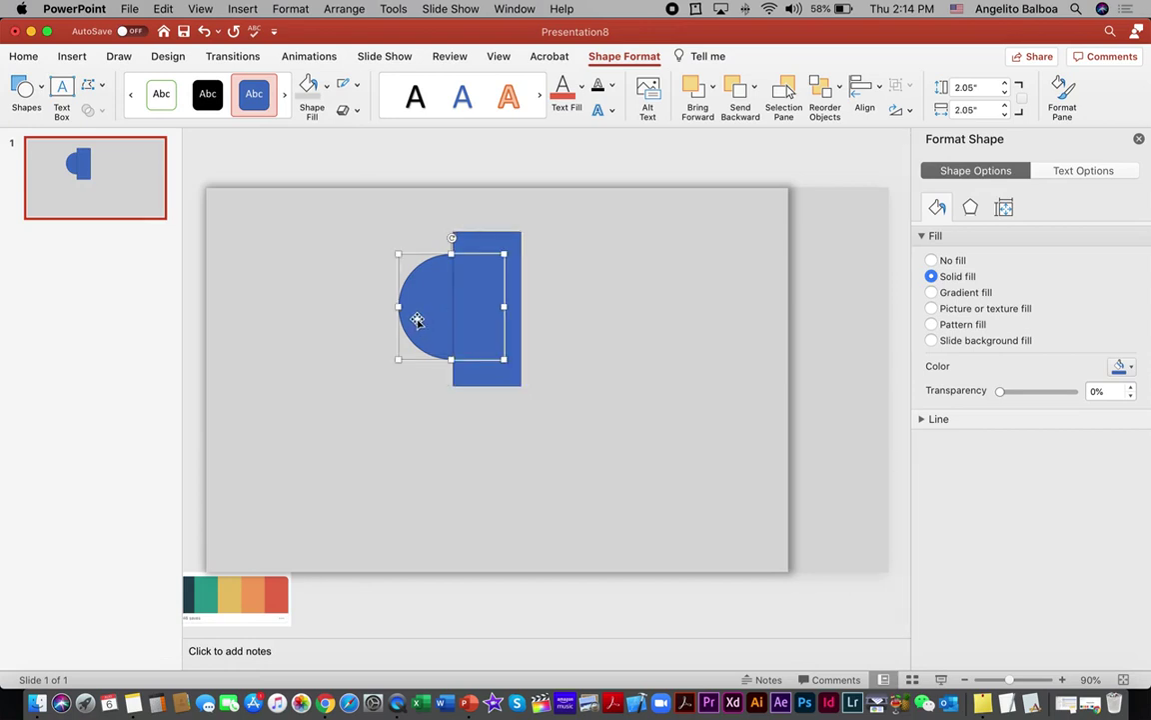
left_click(480, 242, "shift")
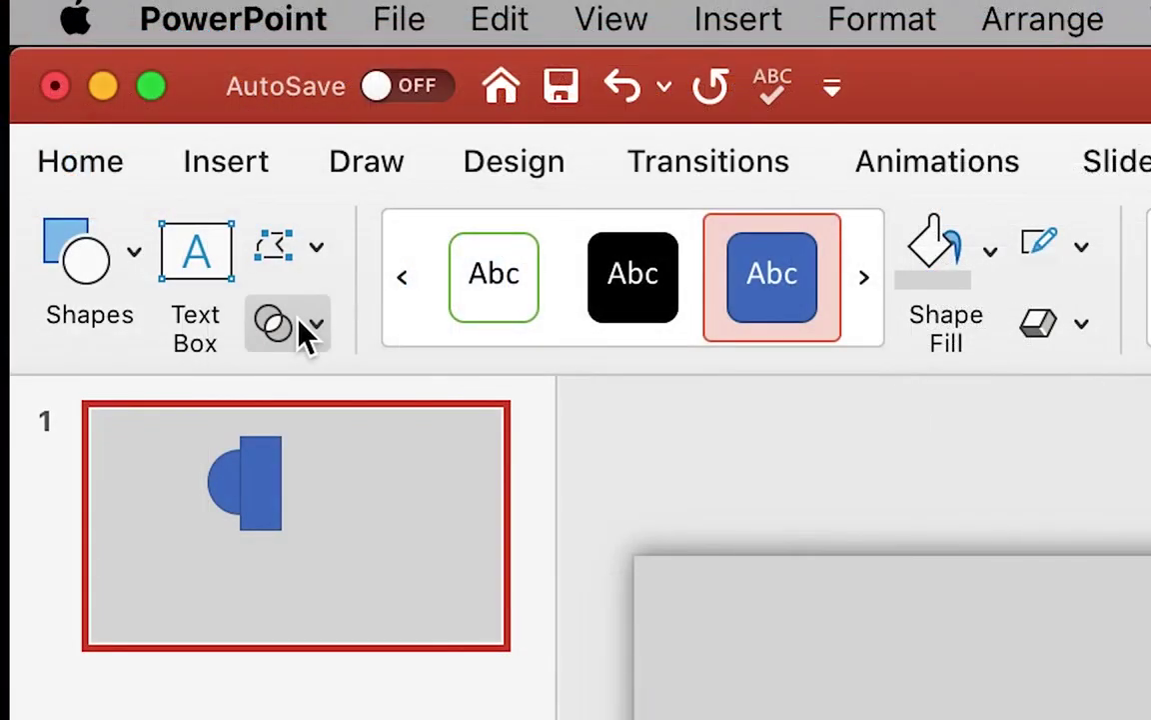
left_click(304, 330)
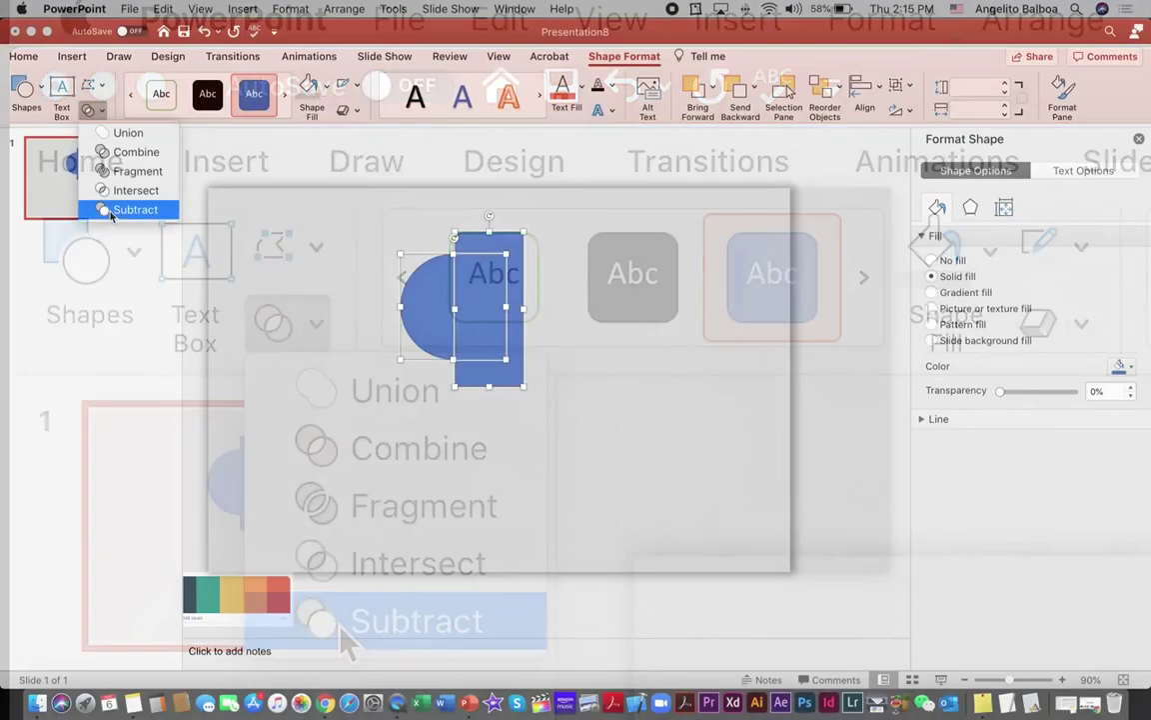
left_click(333, 617)
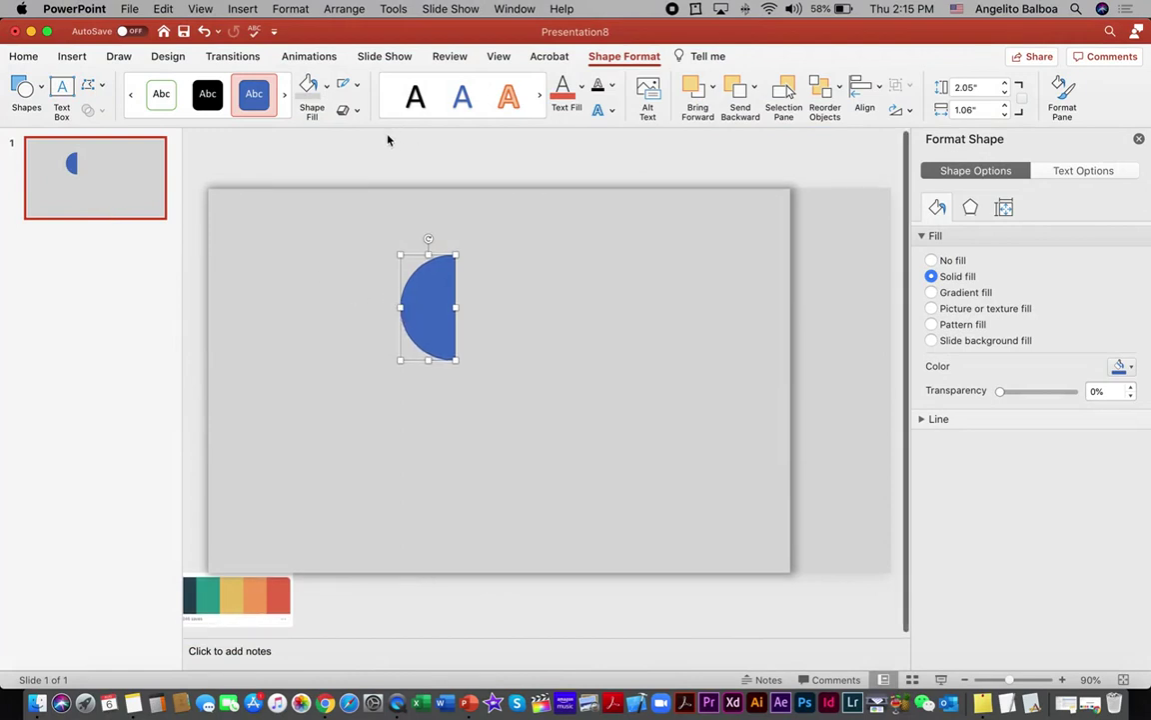
left_click(357, 85)
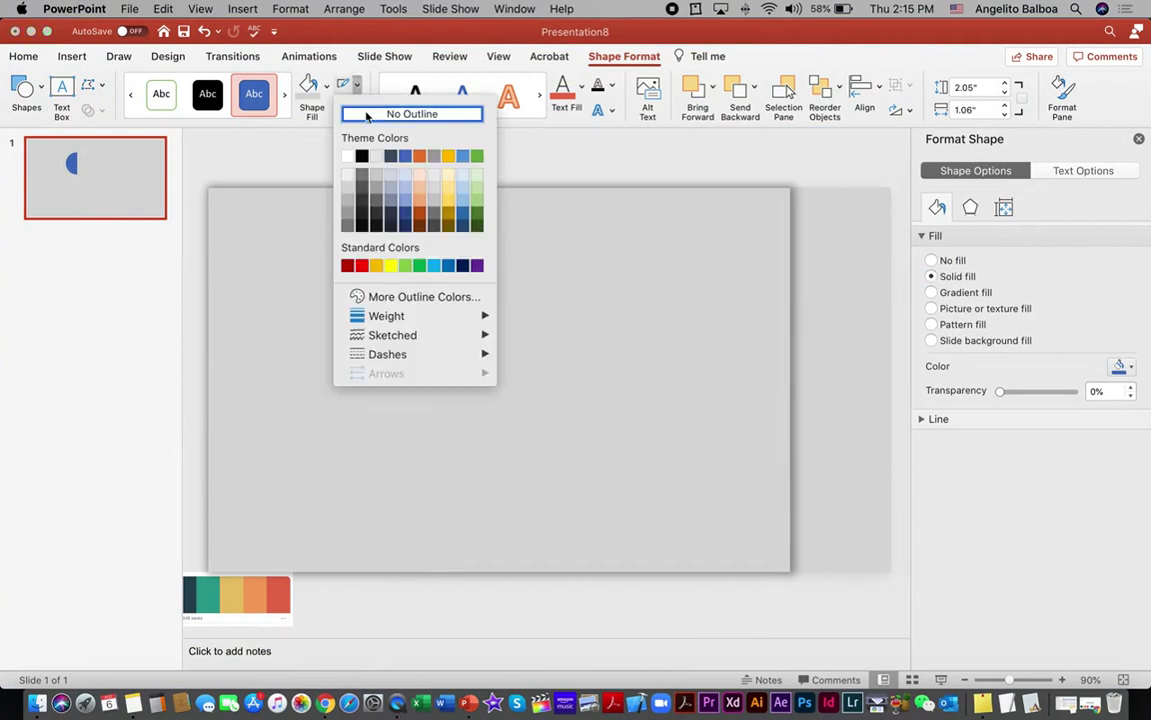
left_click(367, 115)
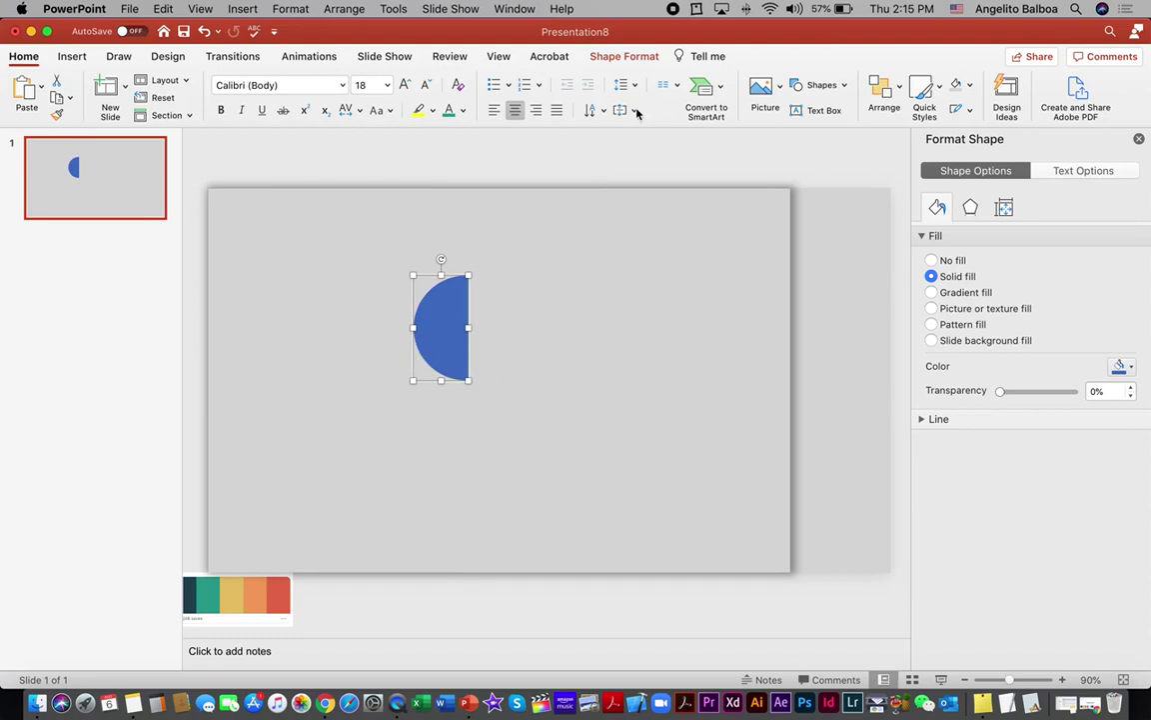
Step: Fill the half circle with the teal green sampled from the color palette image below the slide
left_click(628, 58)
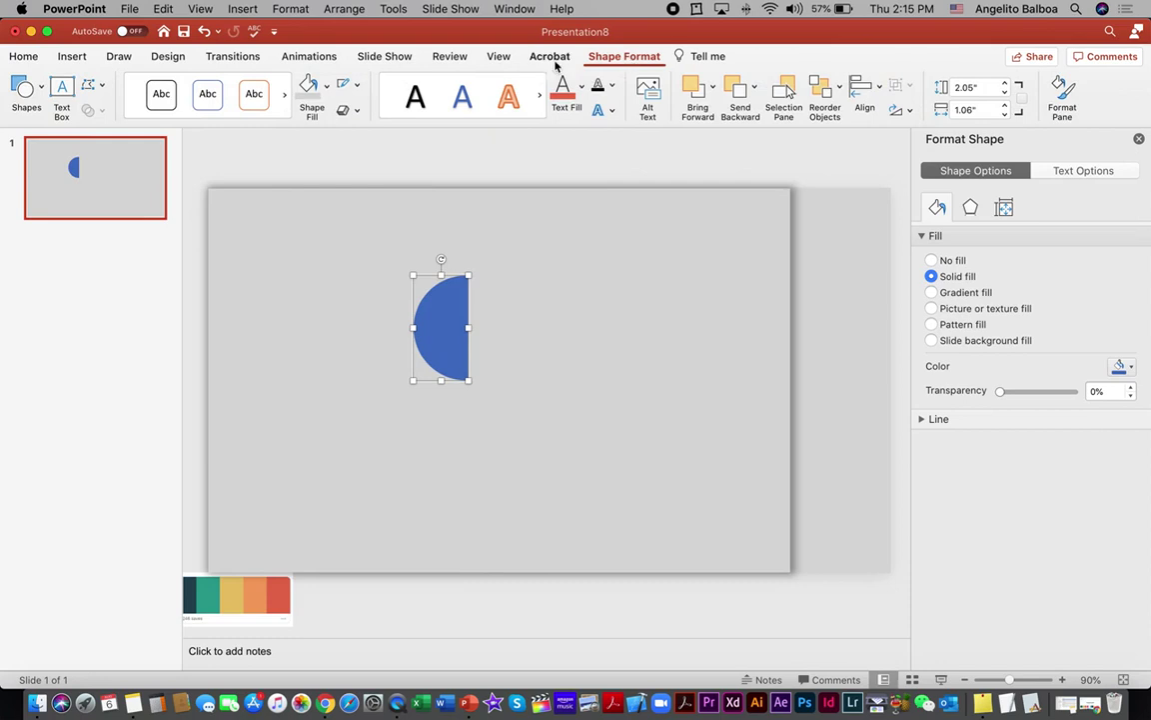
left_click(325, 88)
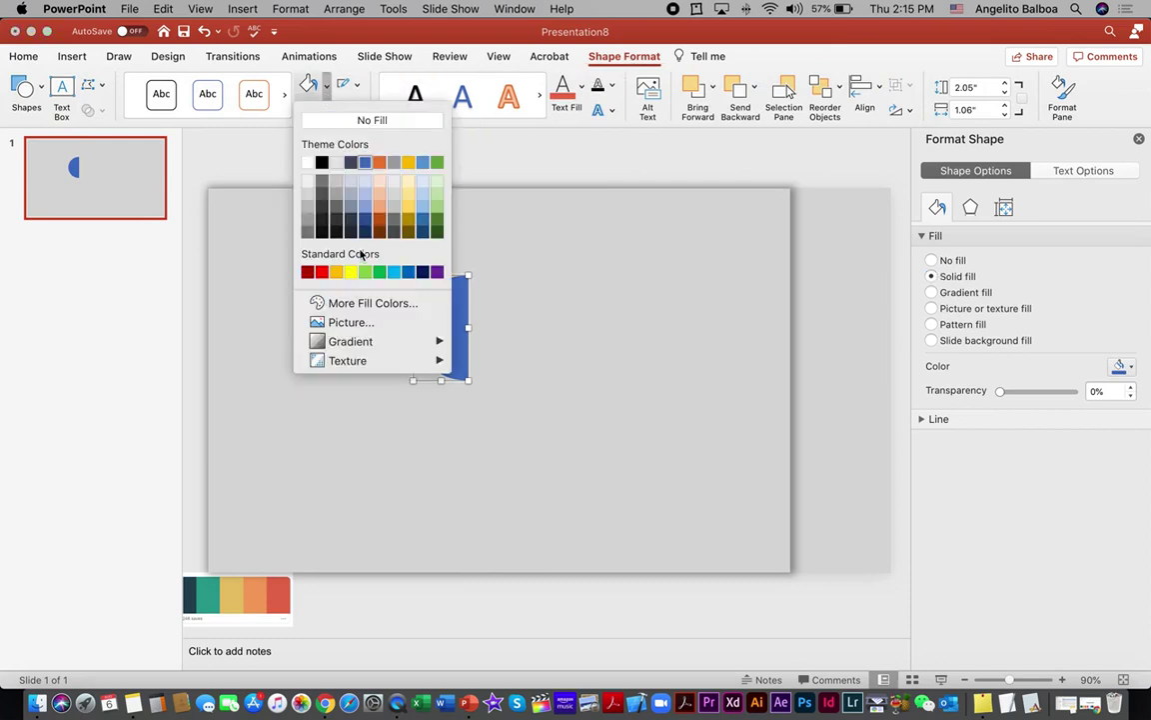
left_click(372, 303)
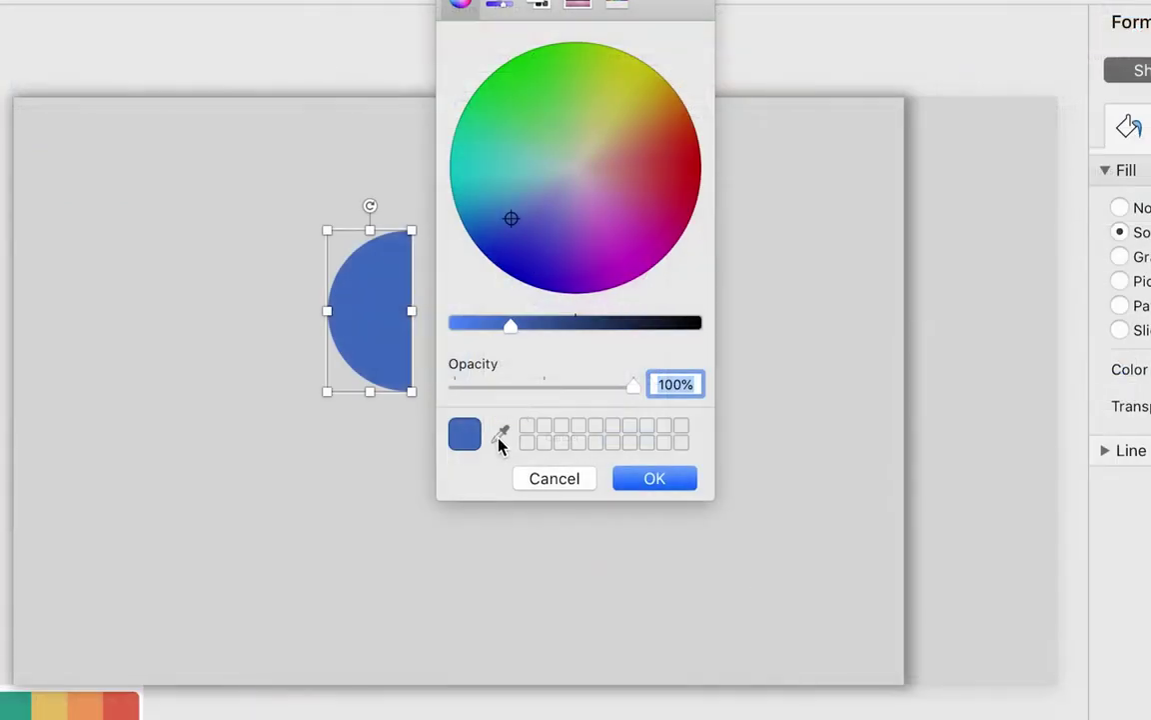
left_click(500, 437)
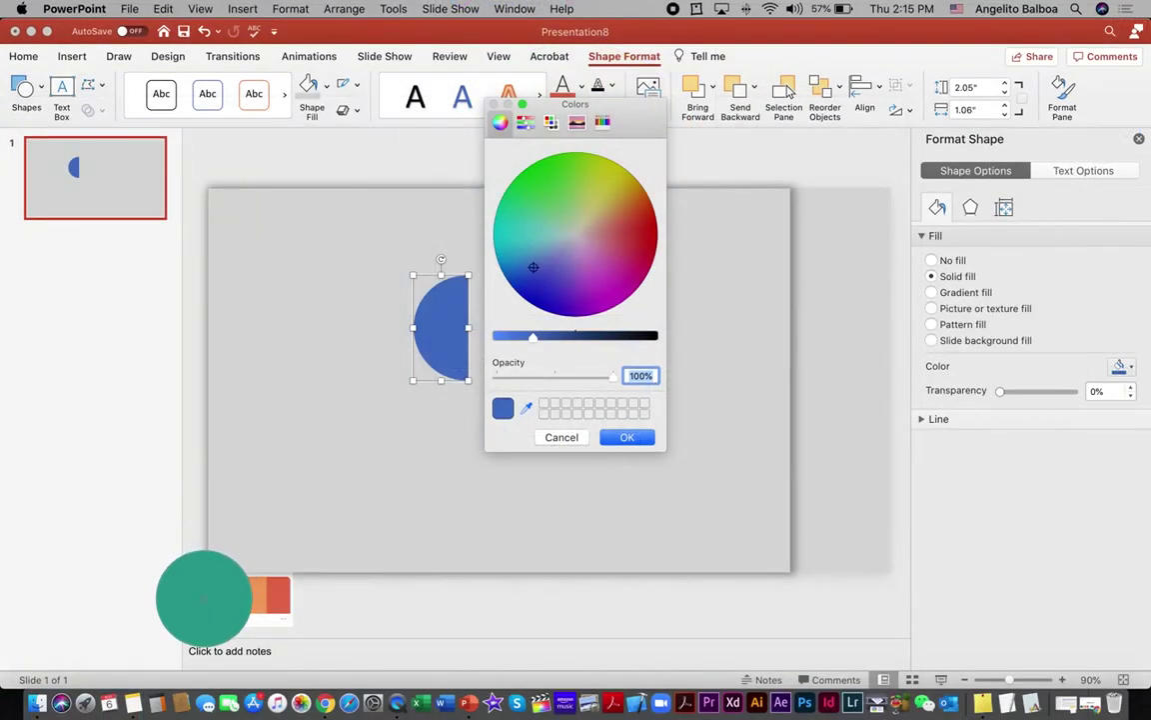
left_click(204, 600)
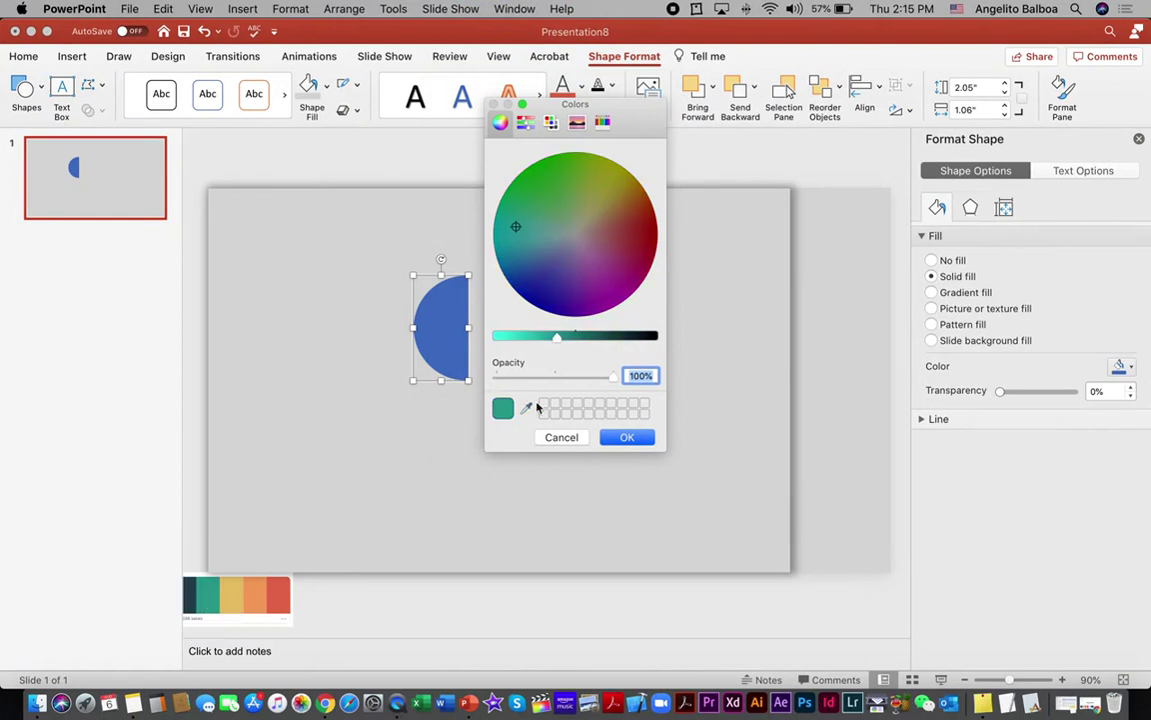
left_click(624, 439)
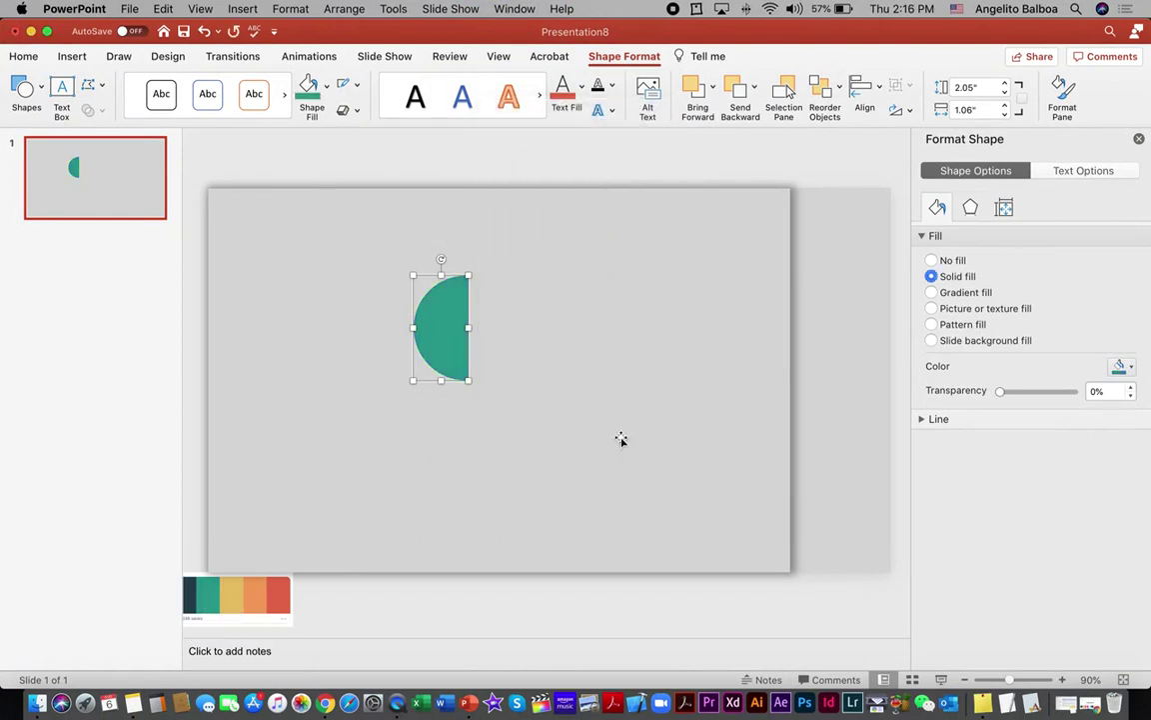
left_click(232, 200)
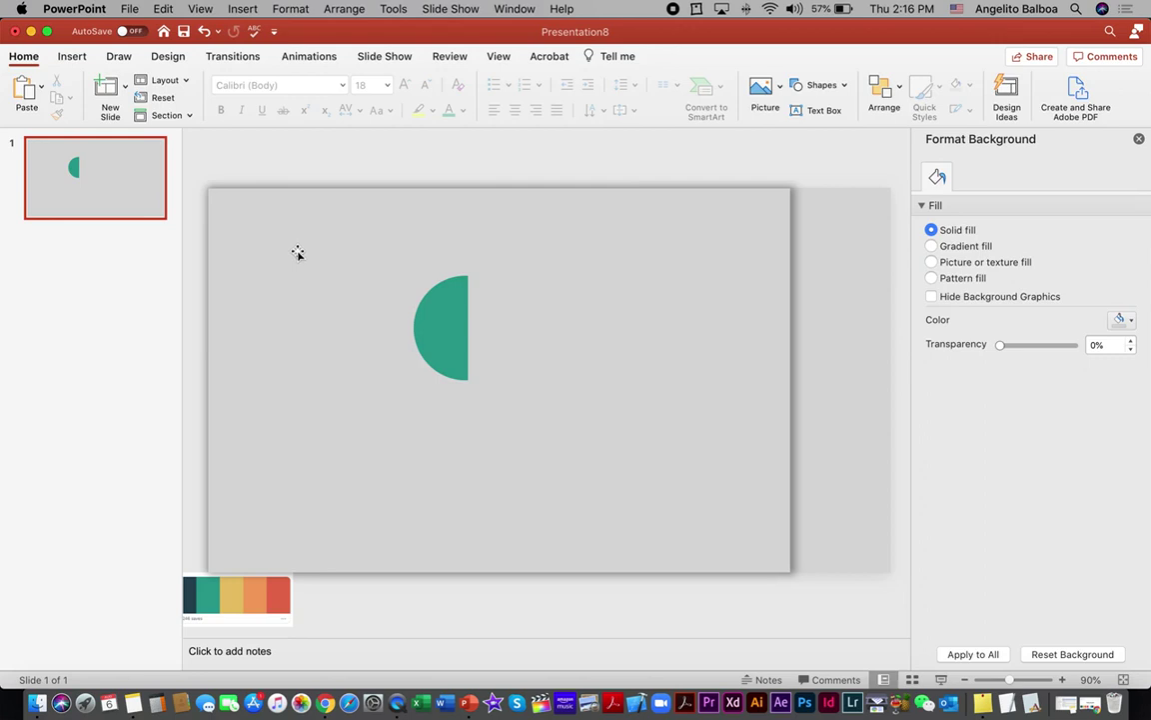
Step: Add a narrow text box beside the half circle with the centered text "Introduction"
left_click(72, 56)
left_click(715, 97)
left_click_drag(511, 300, 647, 328)
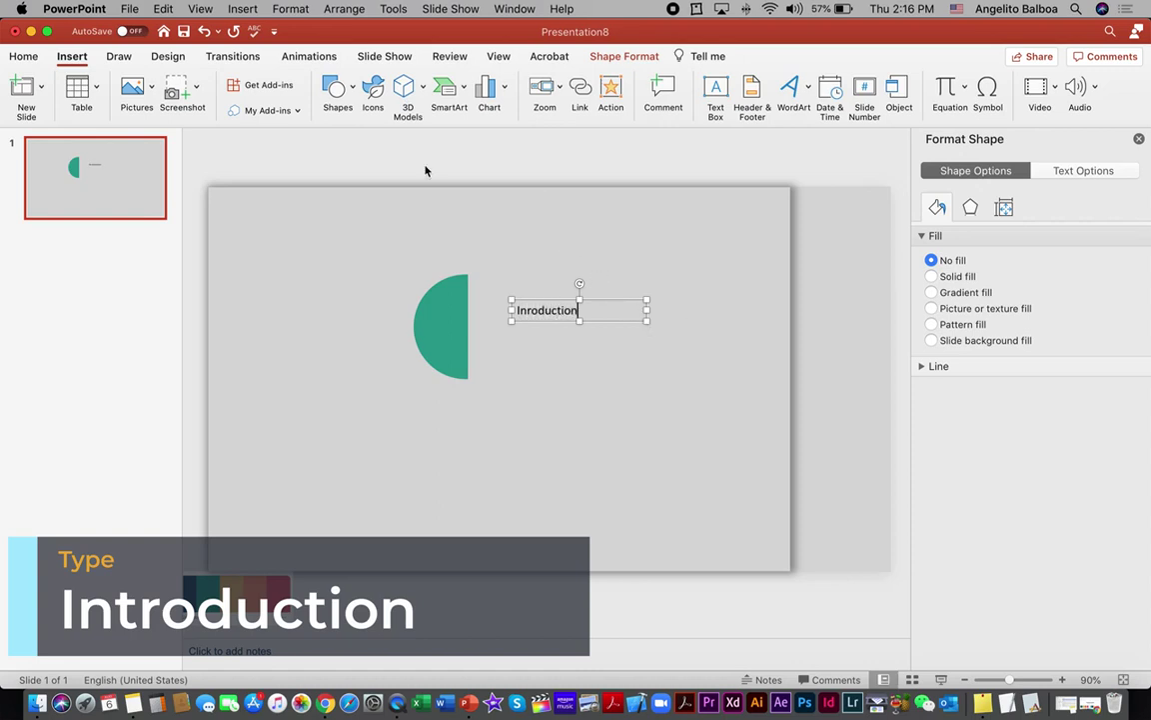
left_click(23, 56)
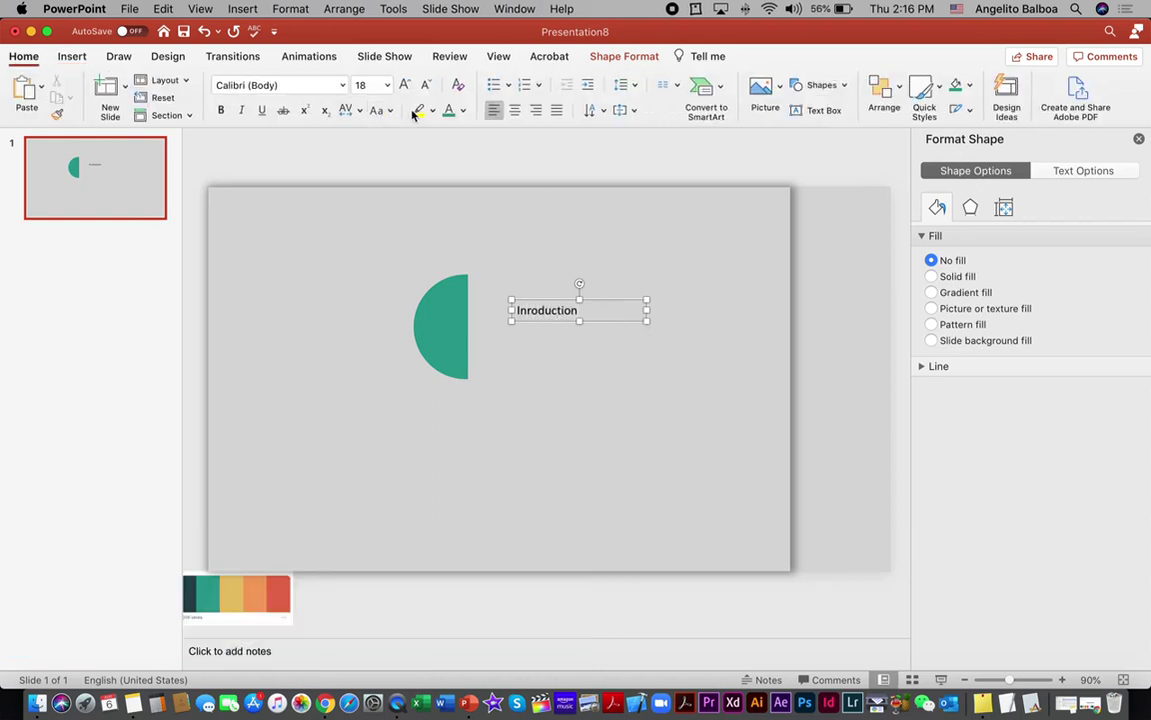
left_click(513, 110)
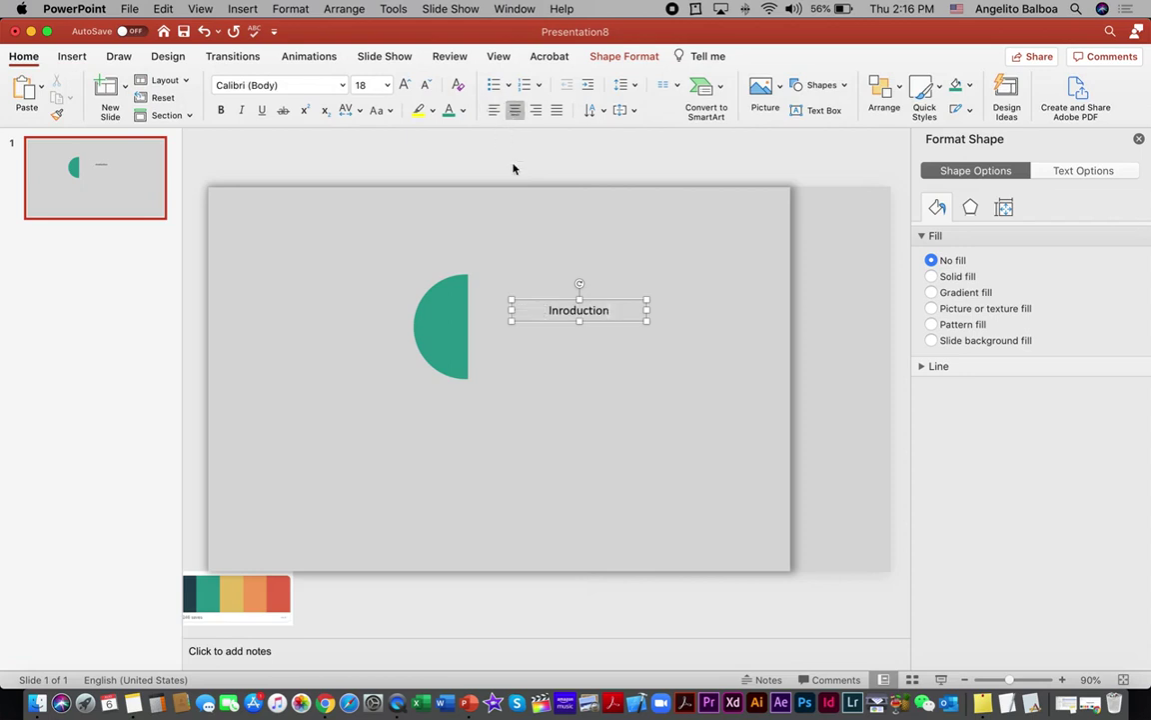
left_click_drag(647, 310, 594, 311)
left_click(532, 310)
type("t")
Step: Make the "Introduction" text white and place it on the half circle, rotated to read upward
left_click(463, 110)
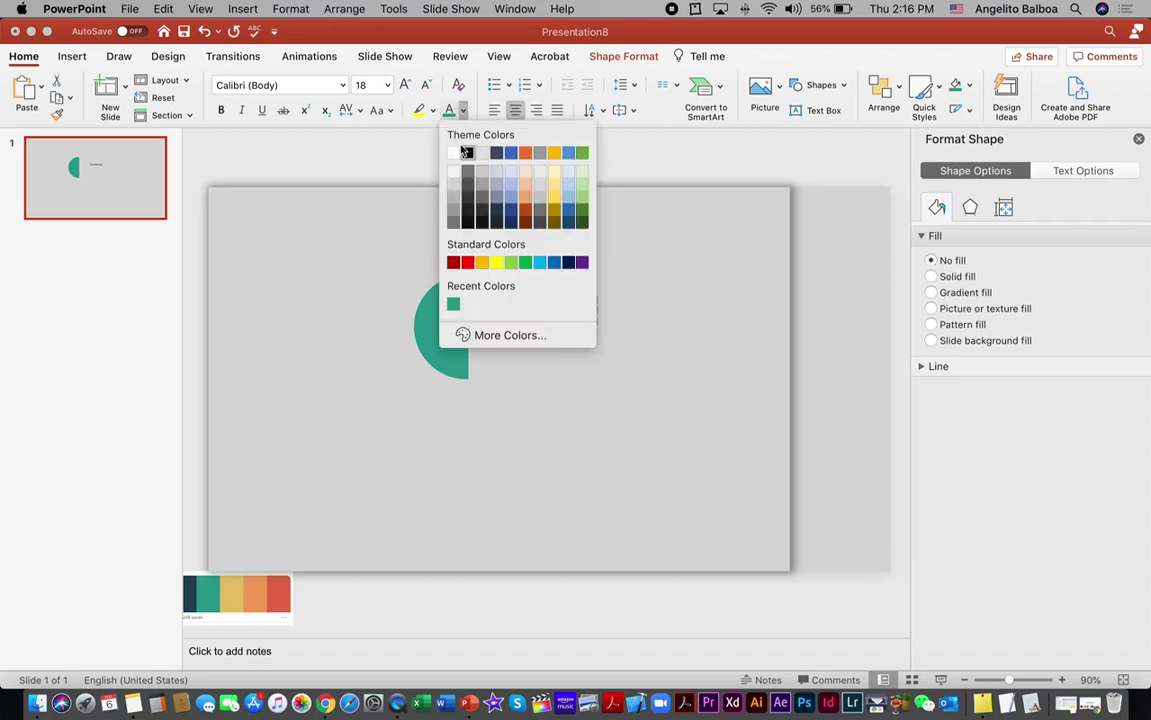
left_click(454, 153)
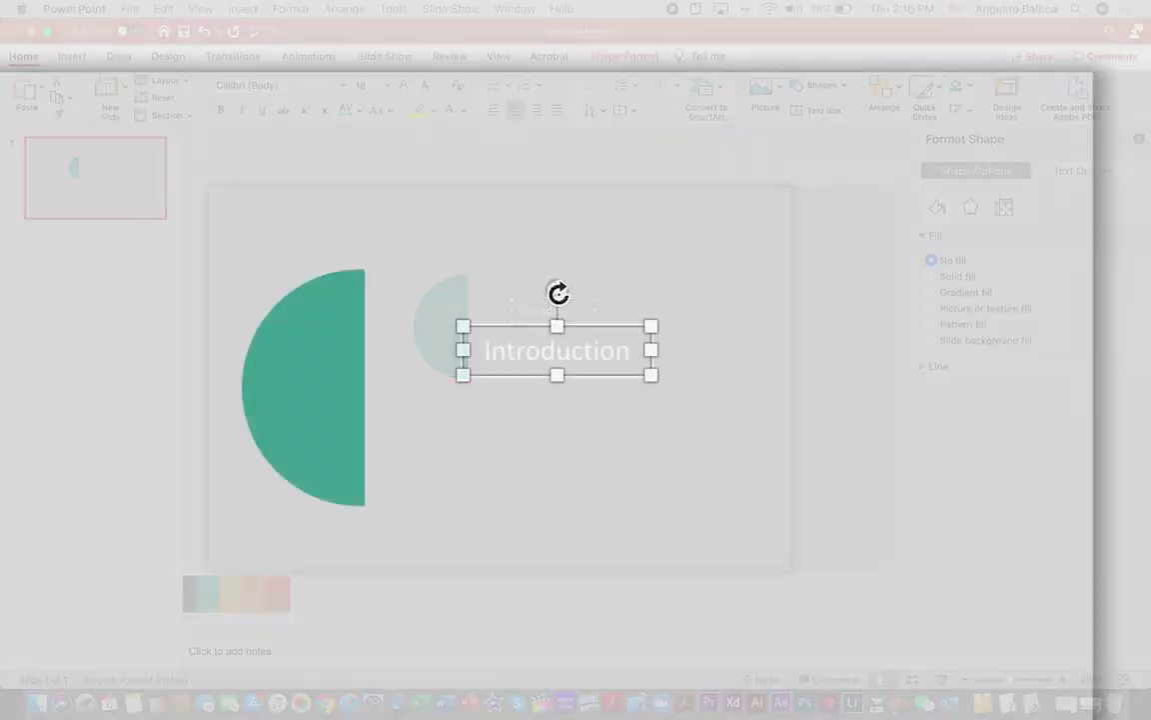
left_click_drag(554, 285, 457, 336)
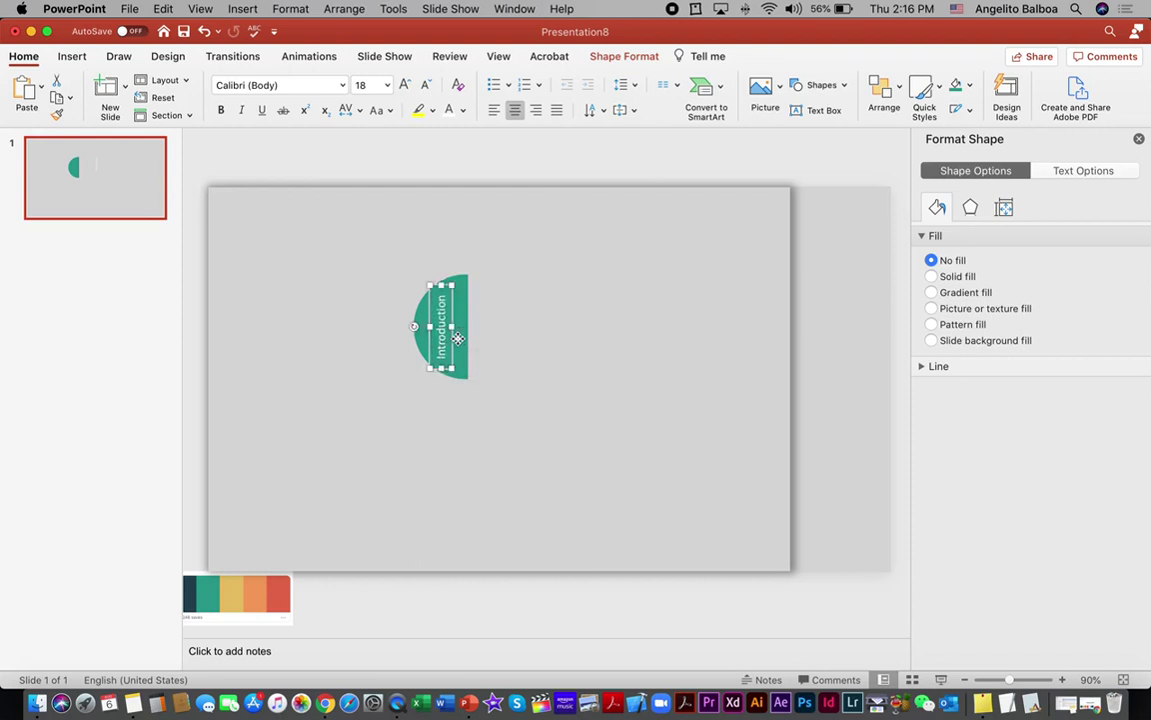
left_click(476, 334)
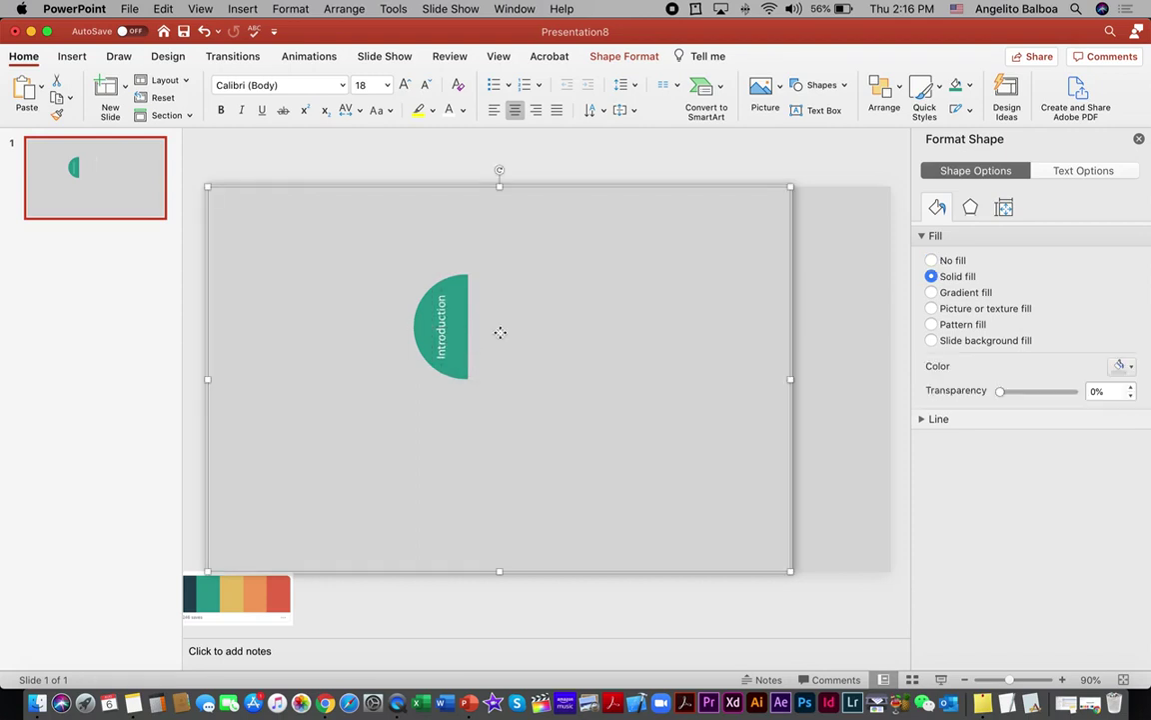
Step: Group the "Introduction" label with the teal half circle
left_click(463, 339)
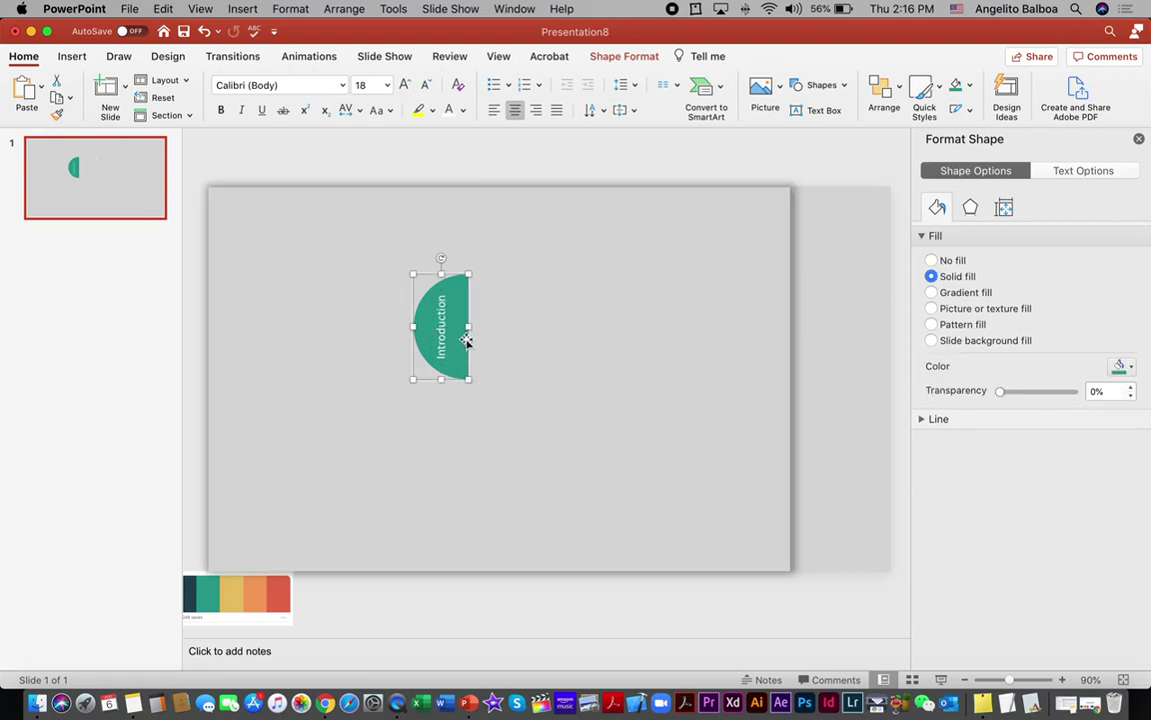
left_click(440, 318)
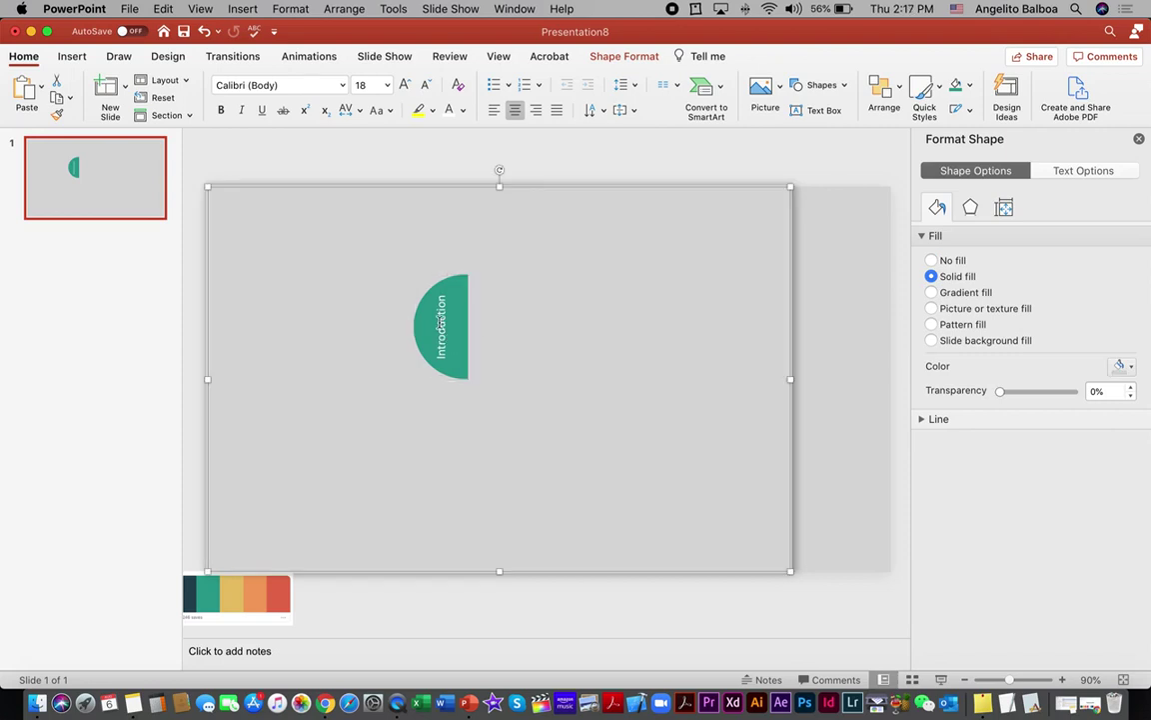
left_click(440, 318)
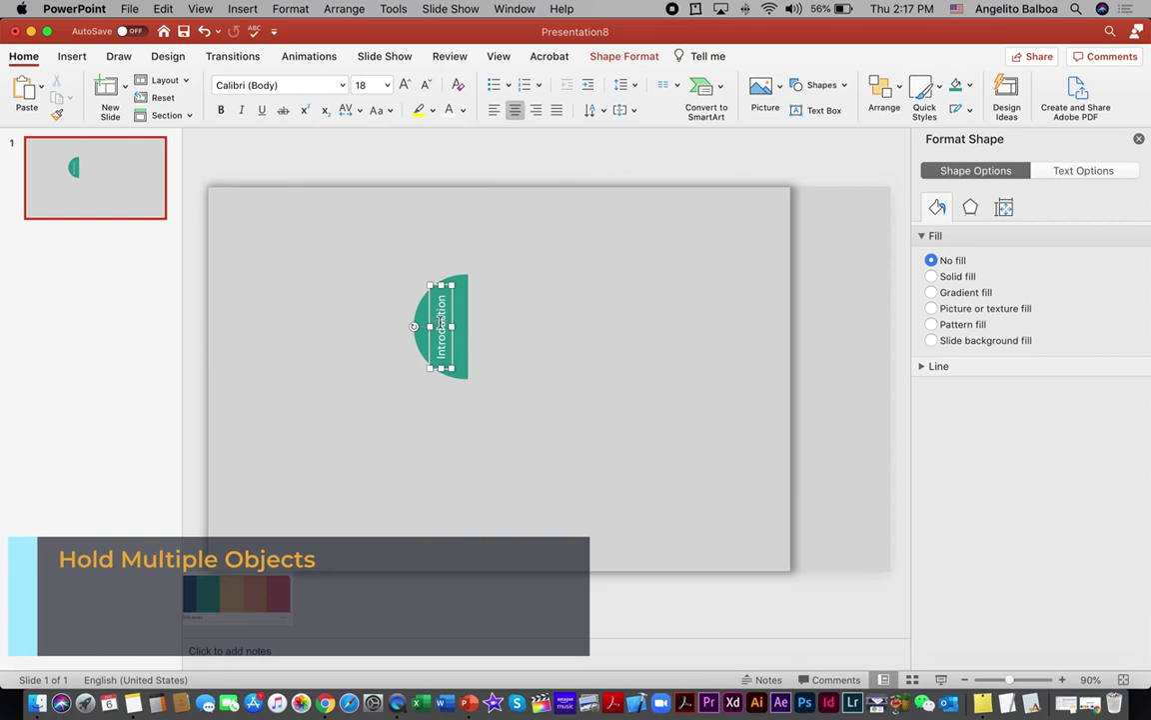
left_click(463, 324, "shift")
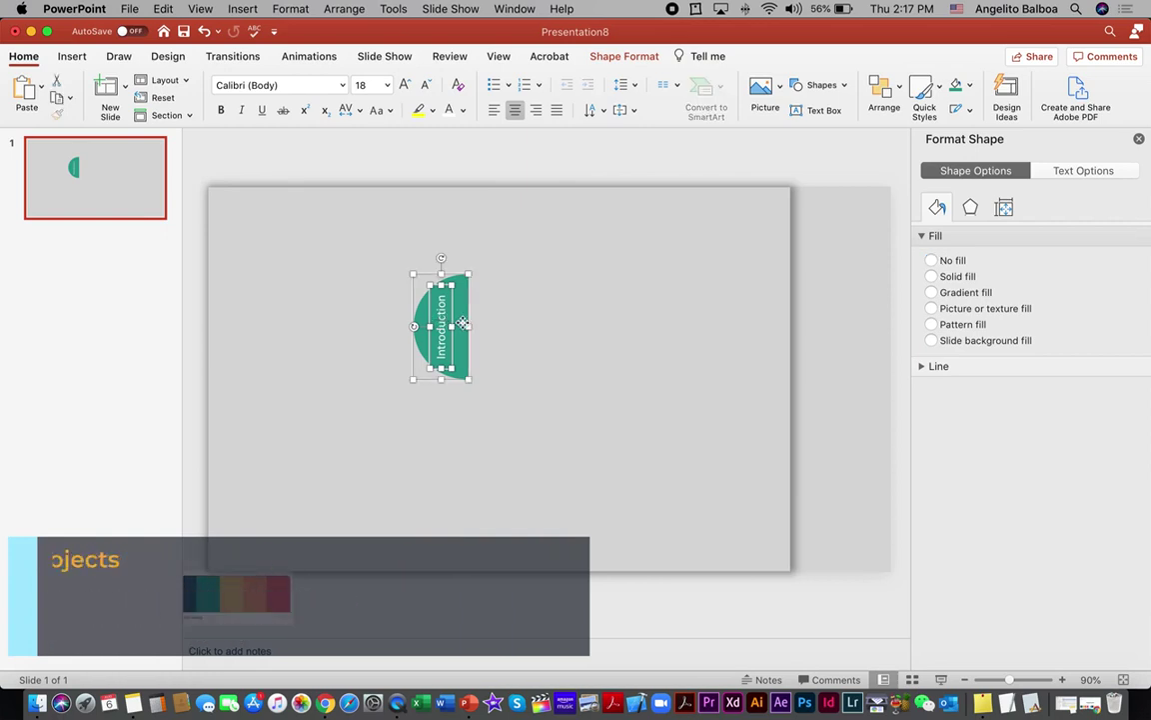
right_click(464, 326)
mouse_move(599, 388)
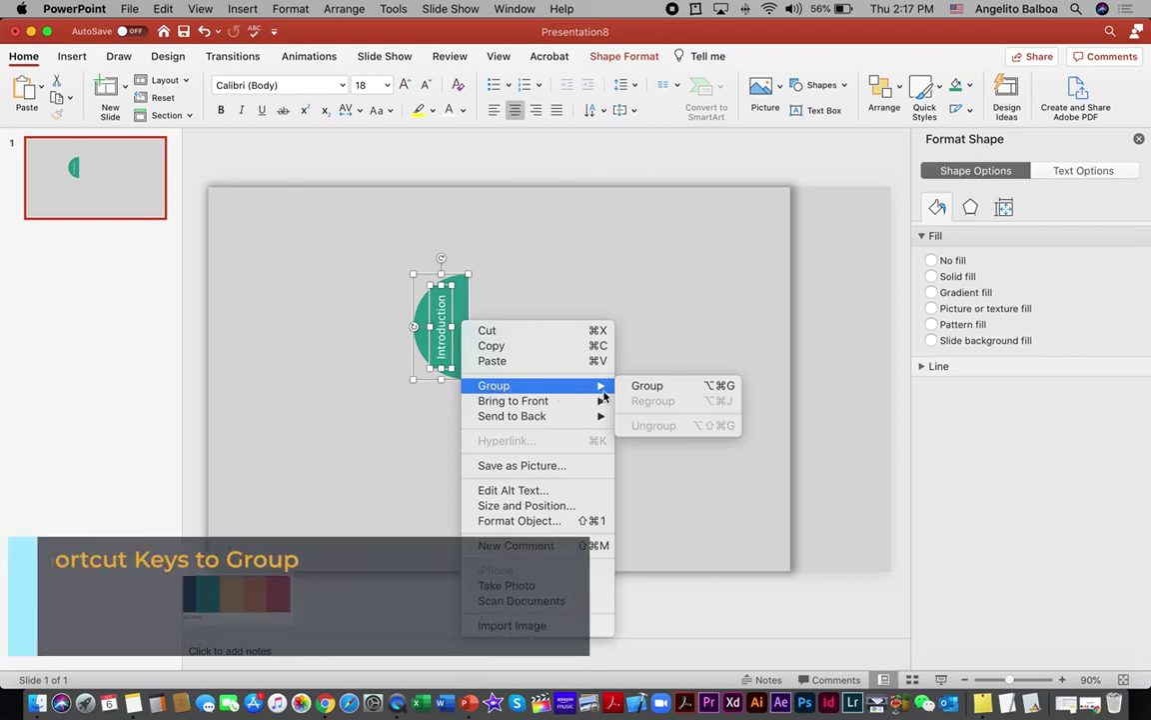
left_click(626, 387)
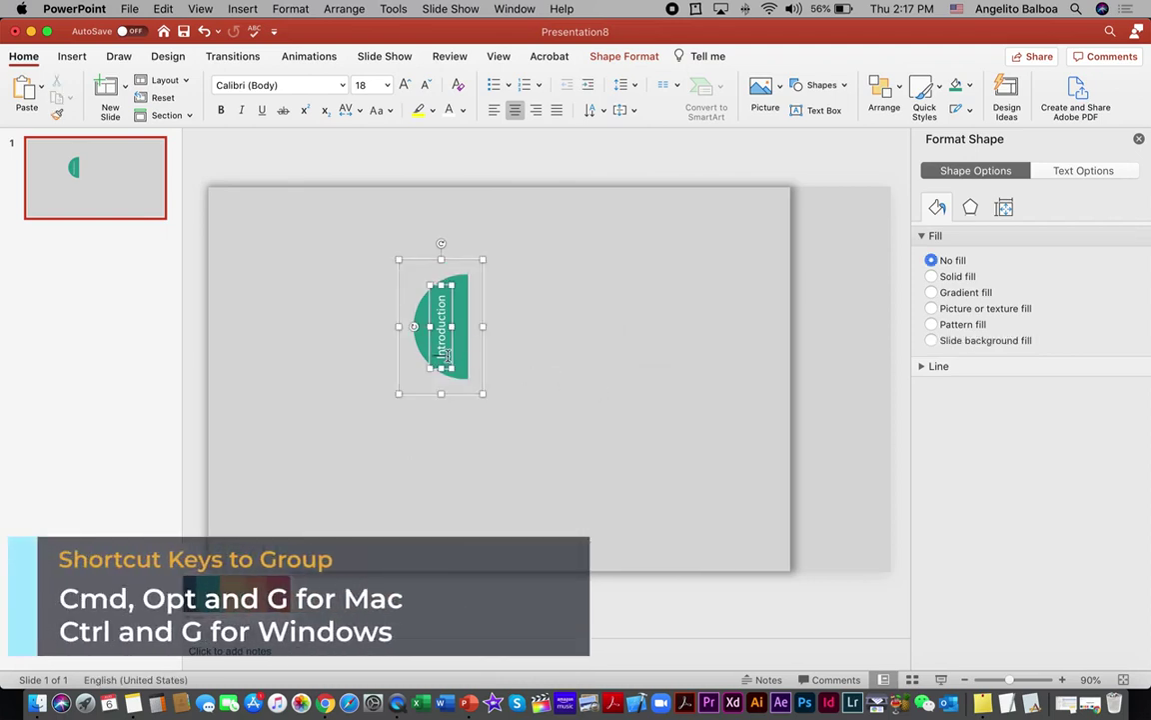
Step: Move the grouped tab so its flat side sits flush with the gray panel's right edge, around mid-height
left_click(480, 364)
left_click_drag(462, 360, 787, 396)
left_click(767, 192)
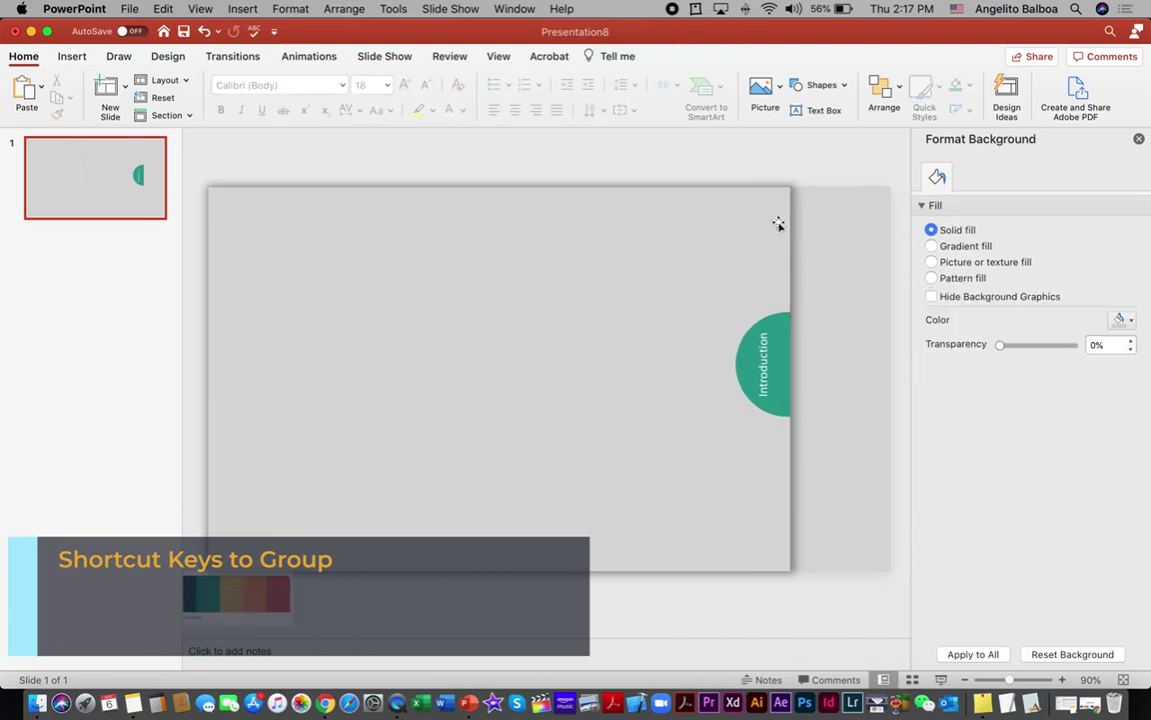
Step: Move the gray panel and its tab together to the slide's right edge and stretch the panel to the slide's left edge
left_click(774, 345)
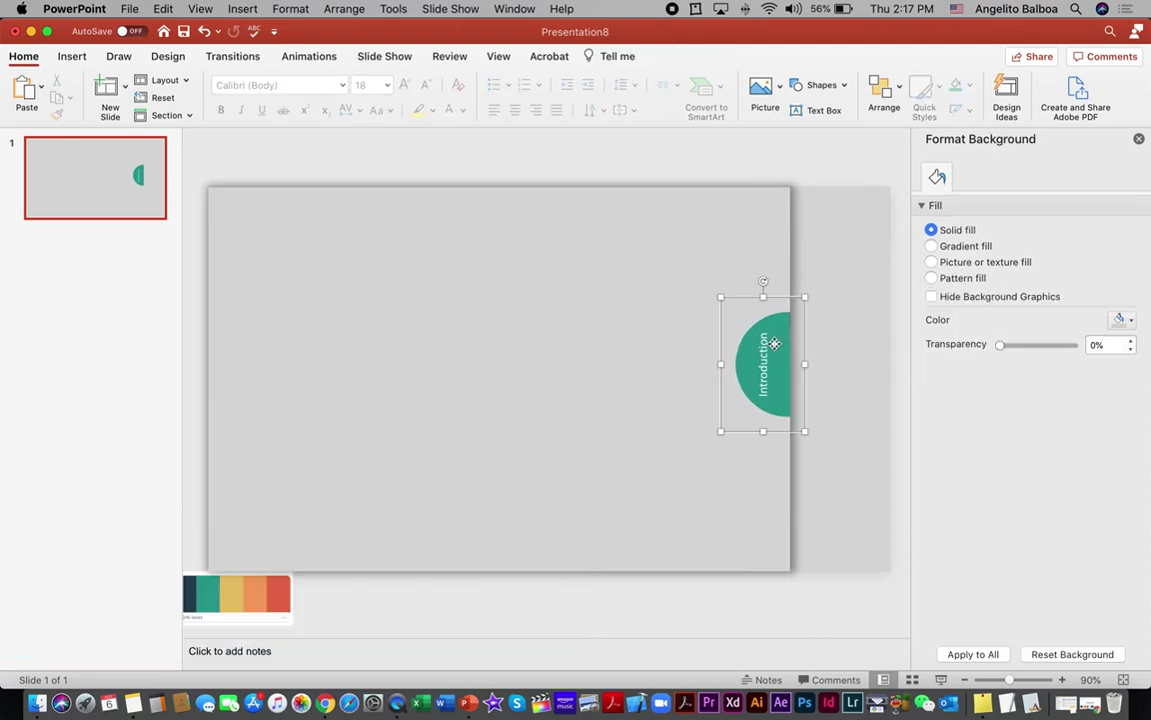
left_click(583, 271, "shift")
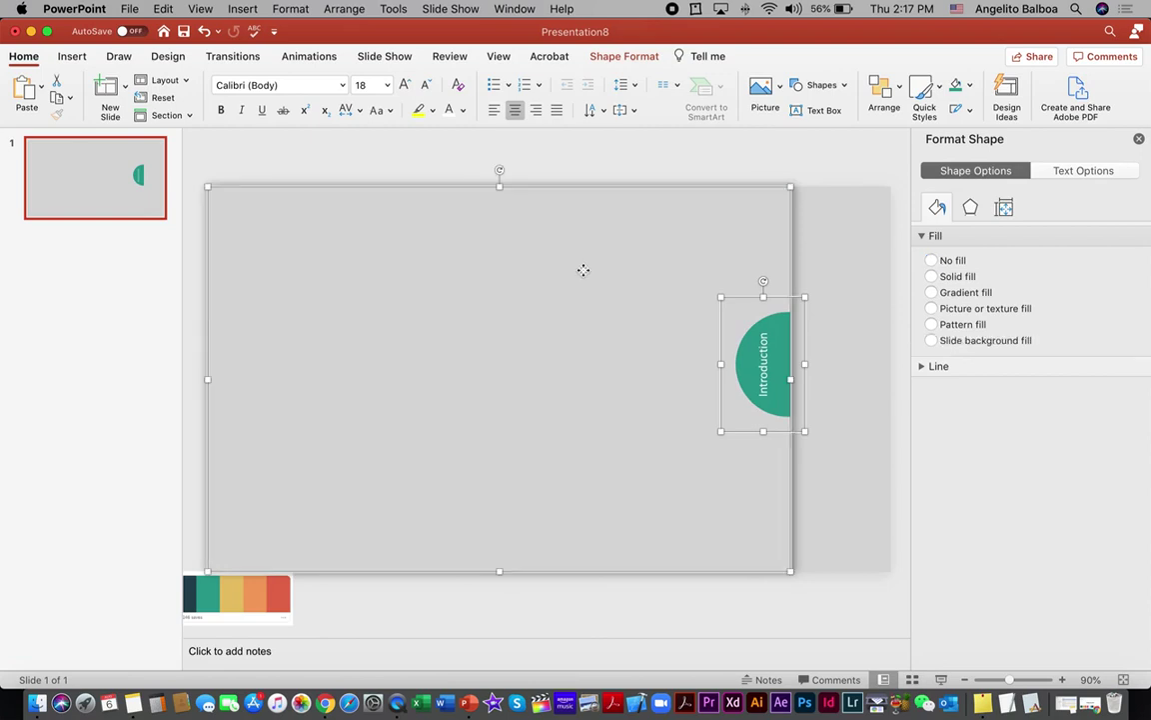
left_click_drag(583, 270, 675, 273)
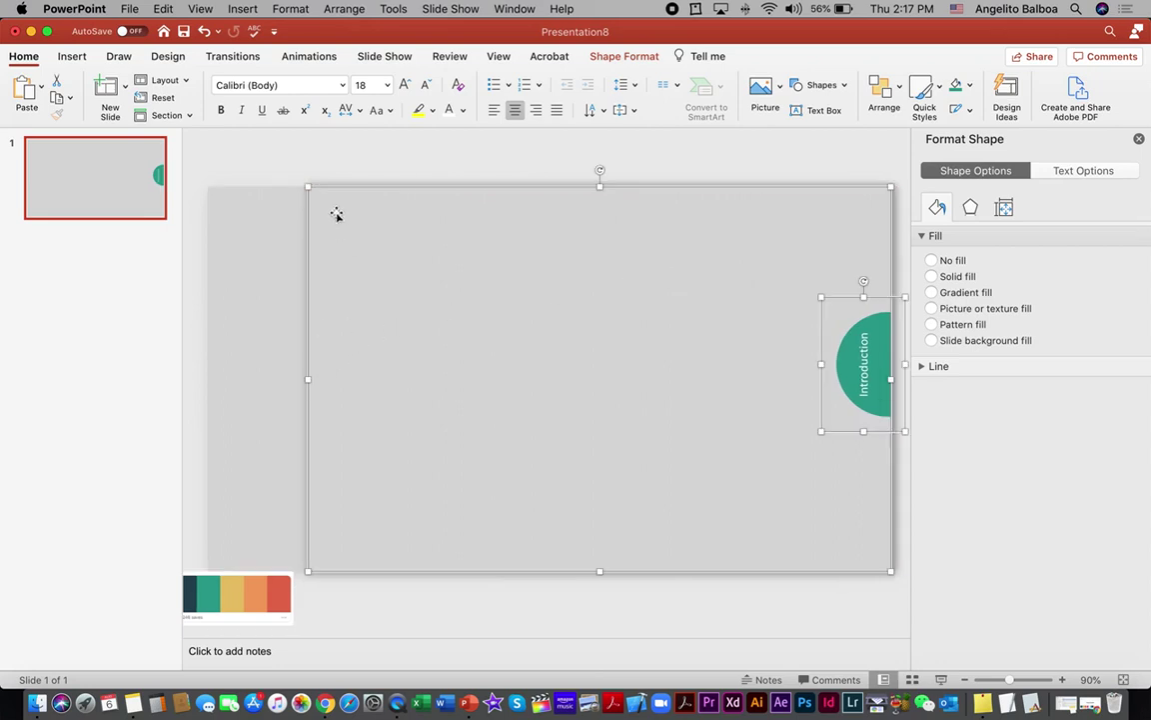
left_click(347, 174)
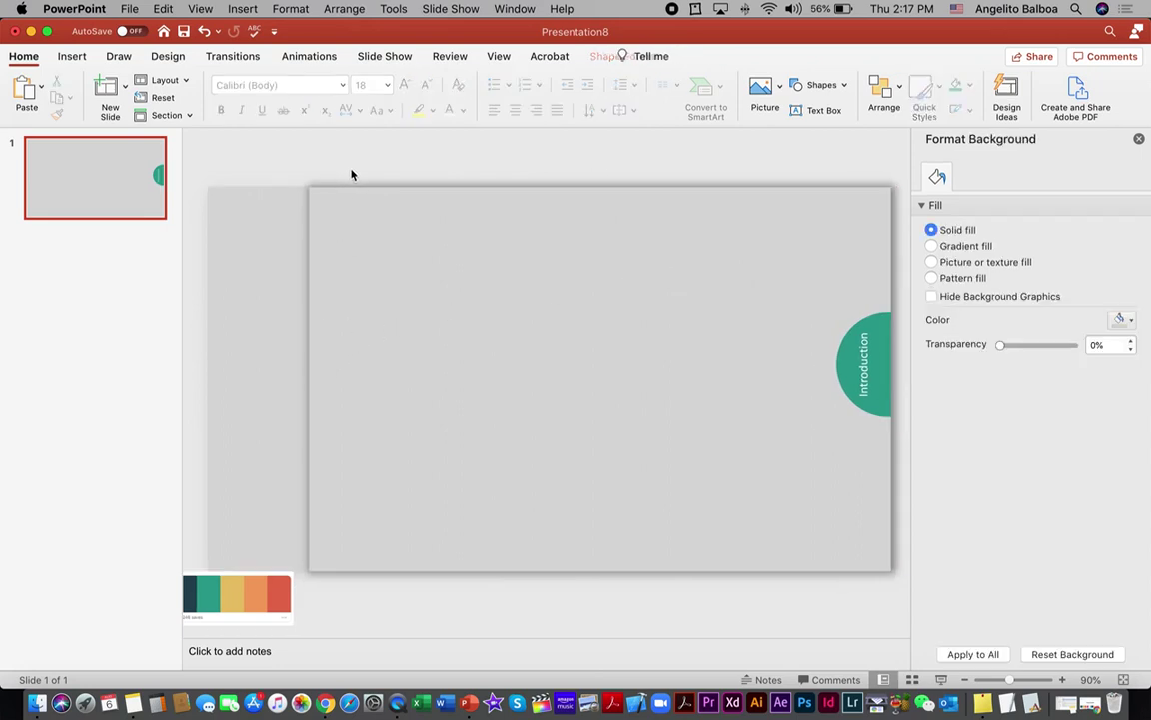
left_click(356, 338)
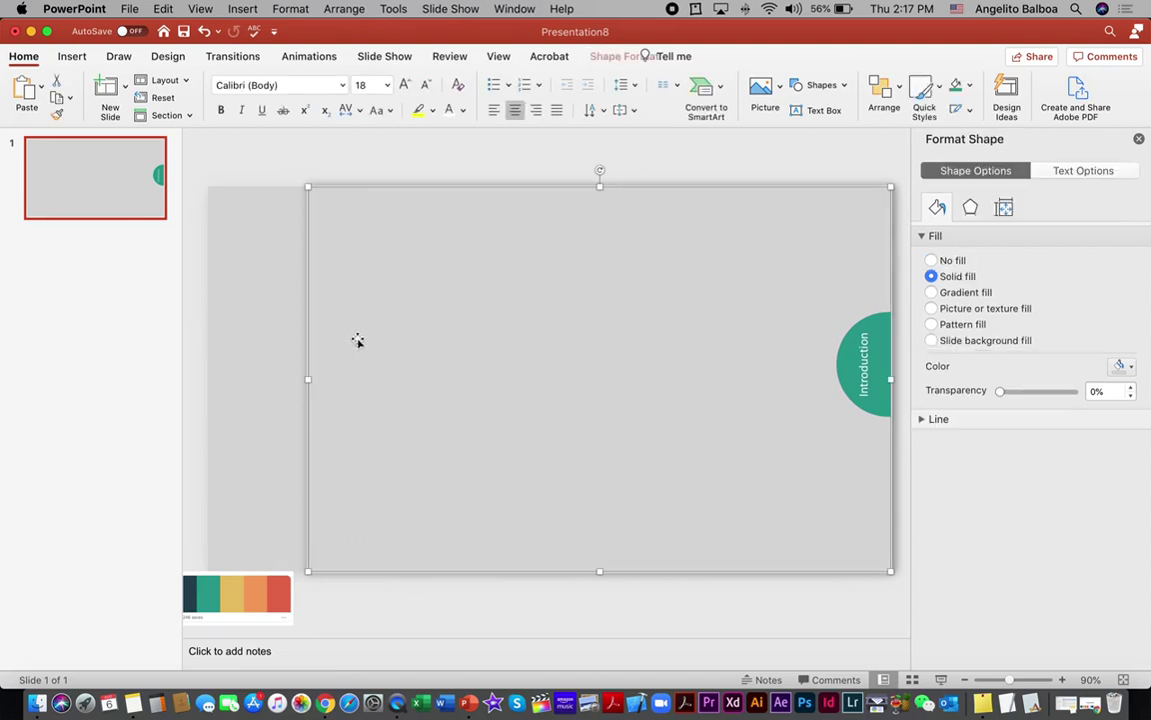
left_click_drag(305, 380, 212, 380)
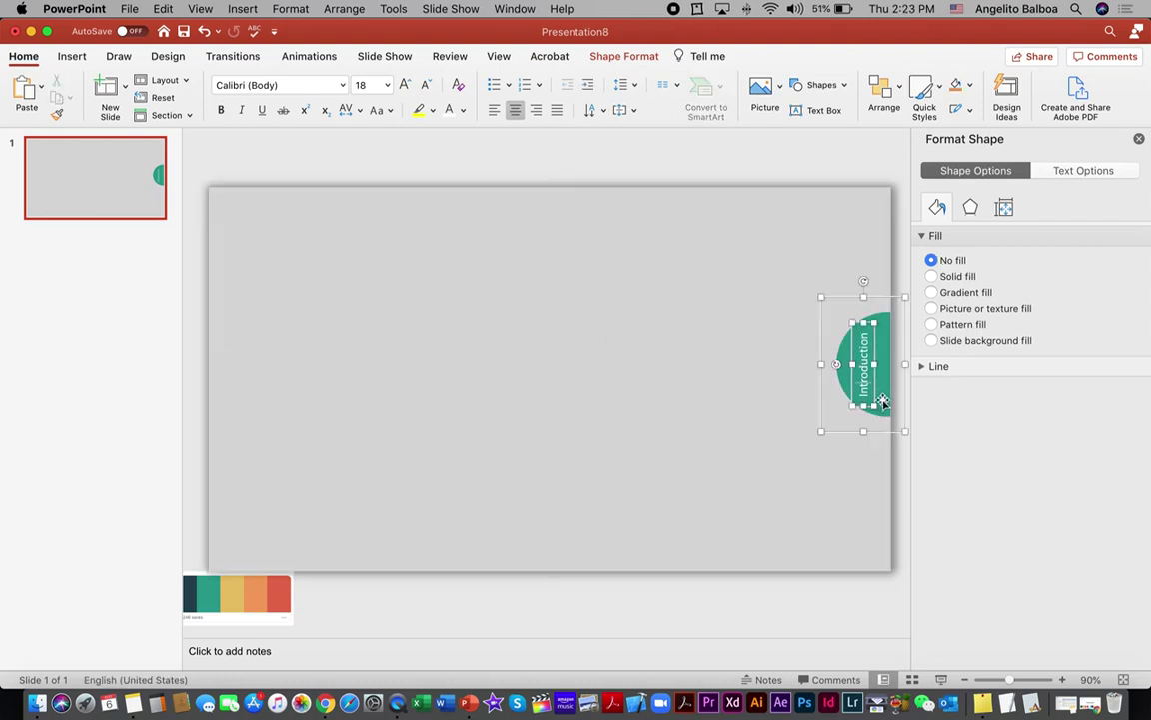
Step: Group the gray panel with its "Introduction" tab
left_click(623, 316, "shift")
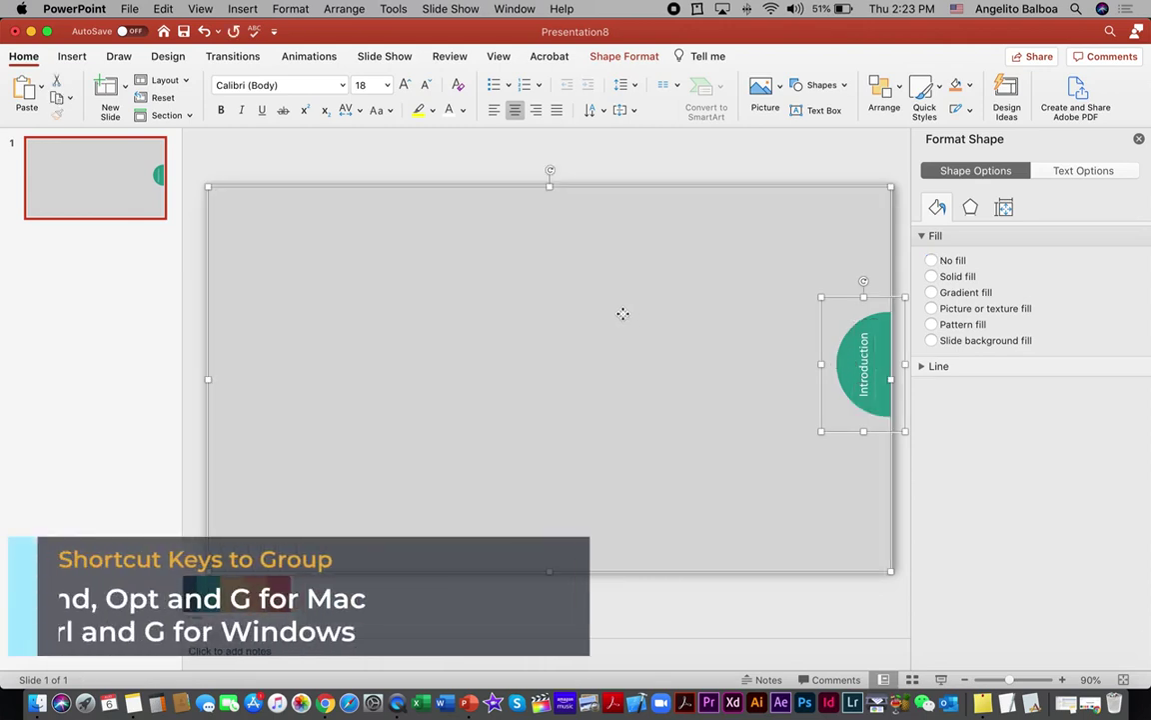
right_click(622, 314)
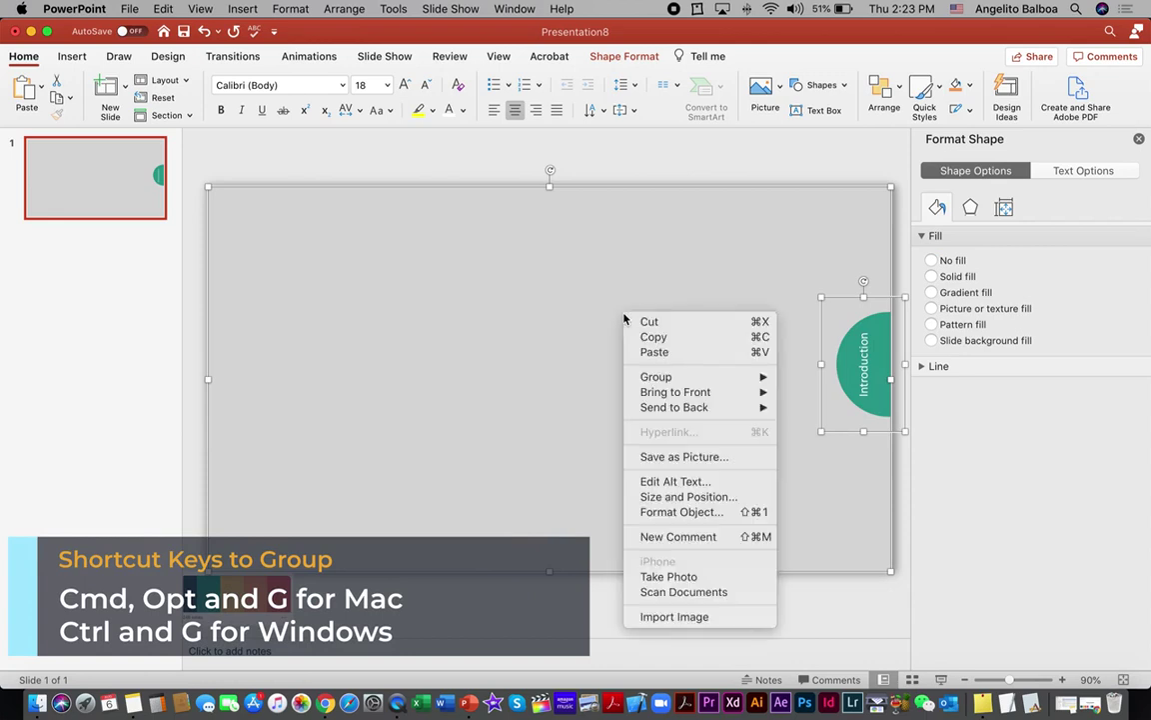
mouse_move(656, 375)
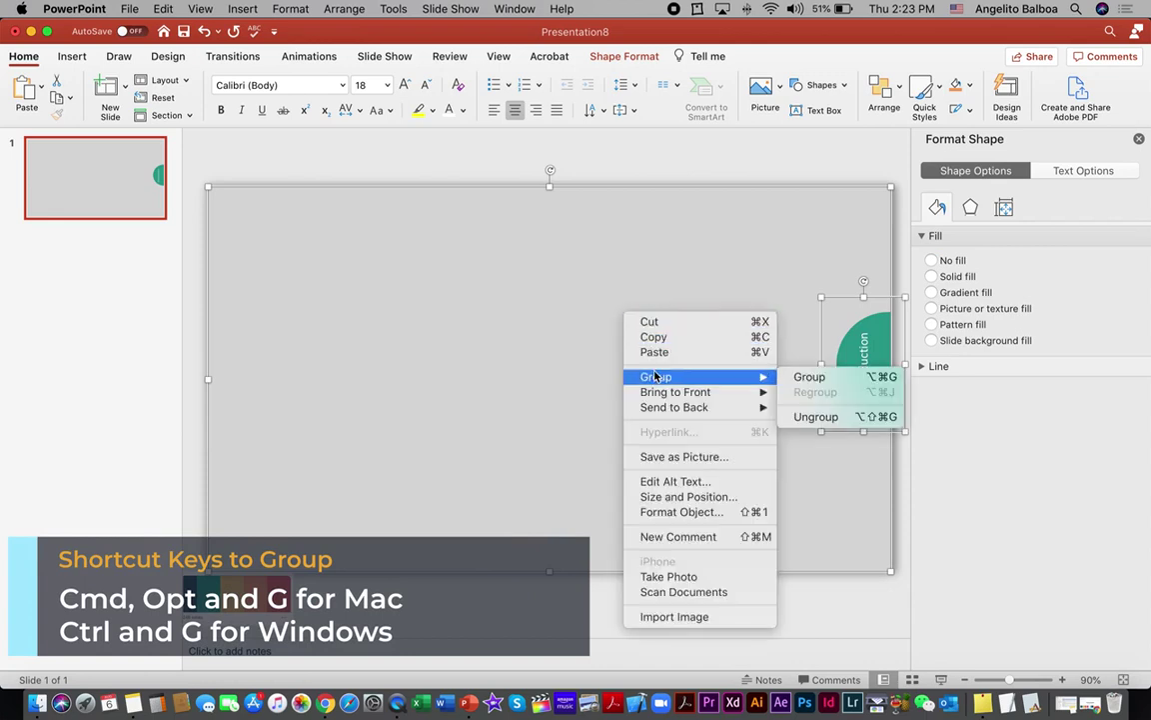
left_click(785, 381)
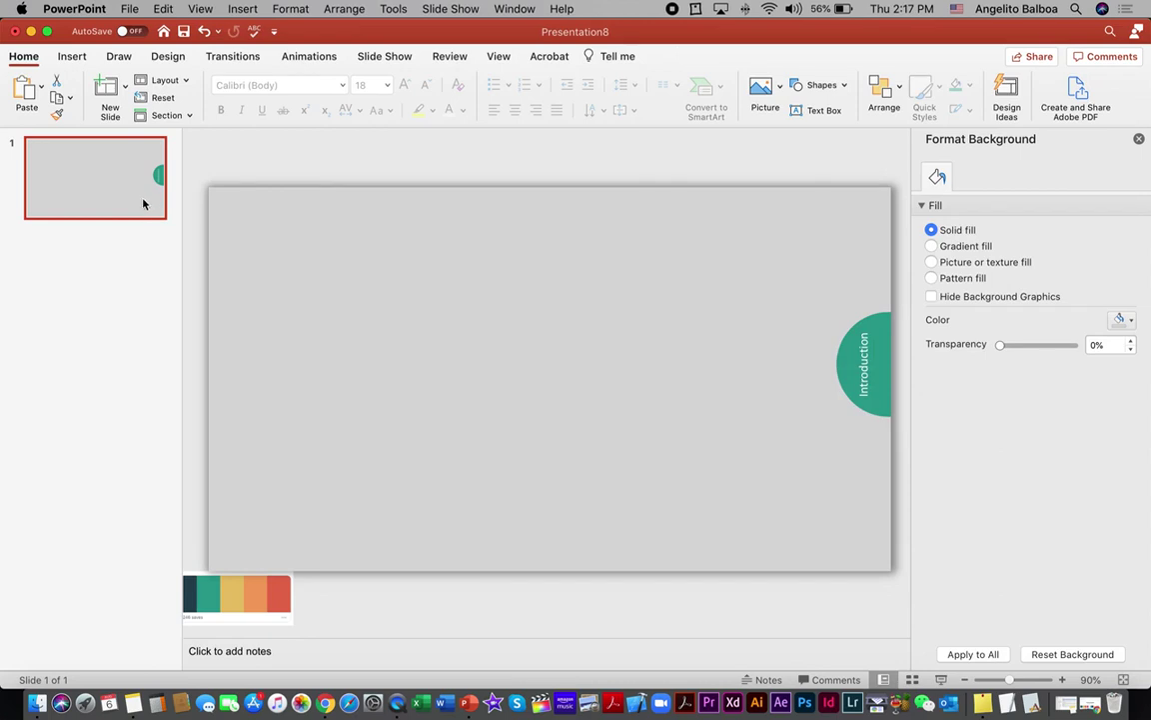
Step: Duplicate the slide five times to make six identical slides, and go to slide 2
left_click(139, 206)
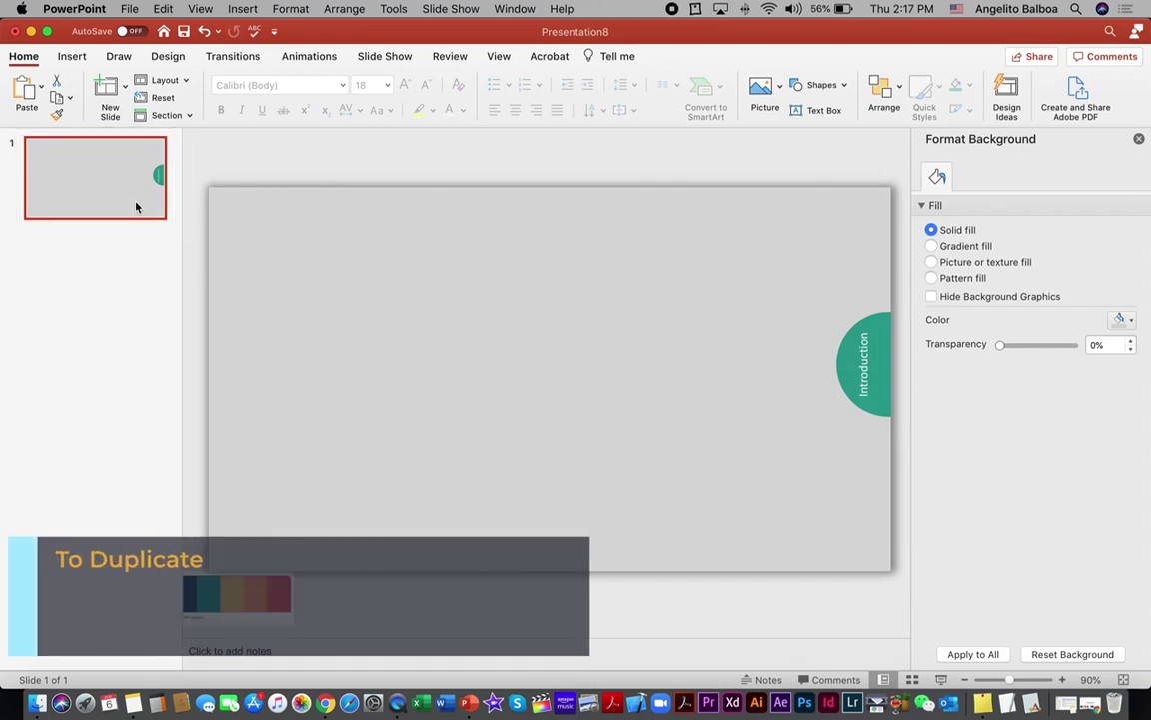
key("super+z")
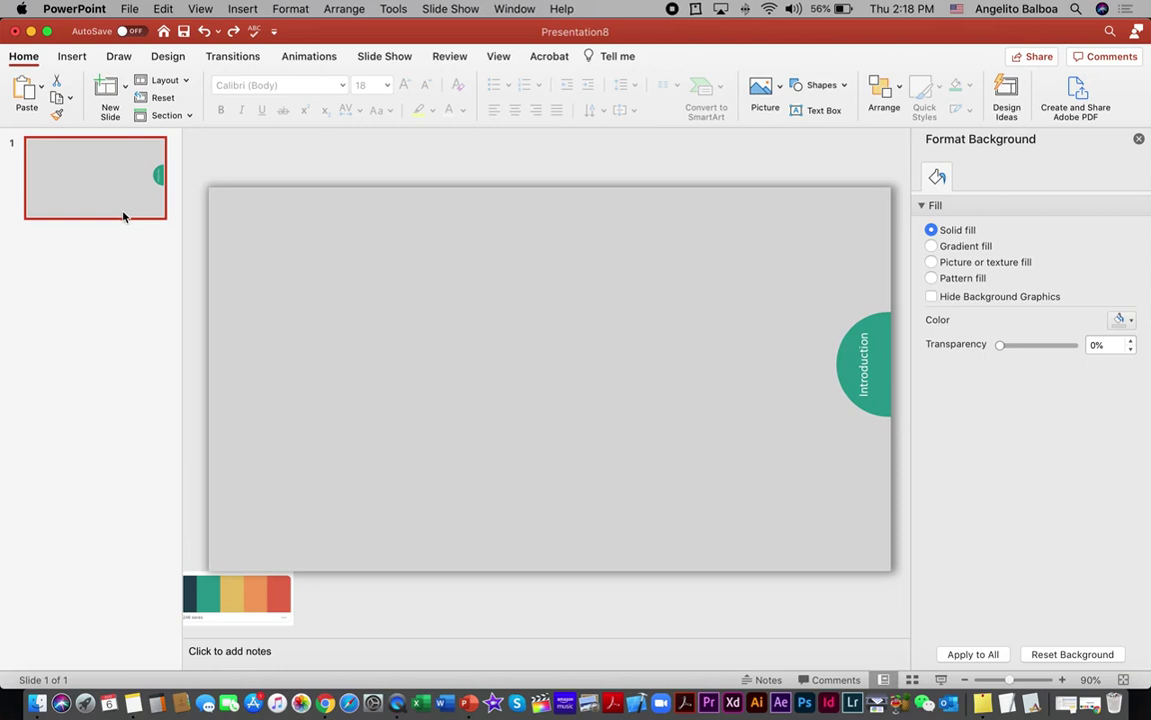
key("super+d")
key("super+d")
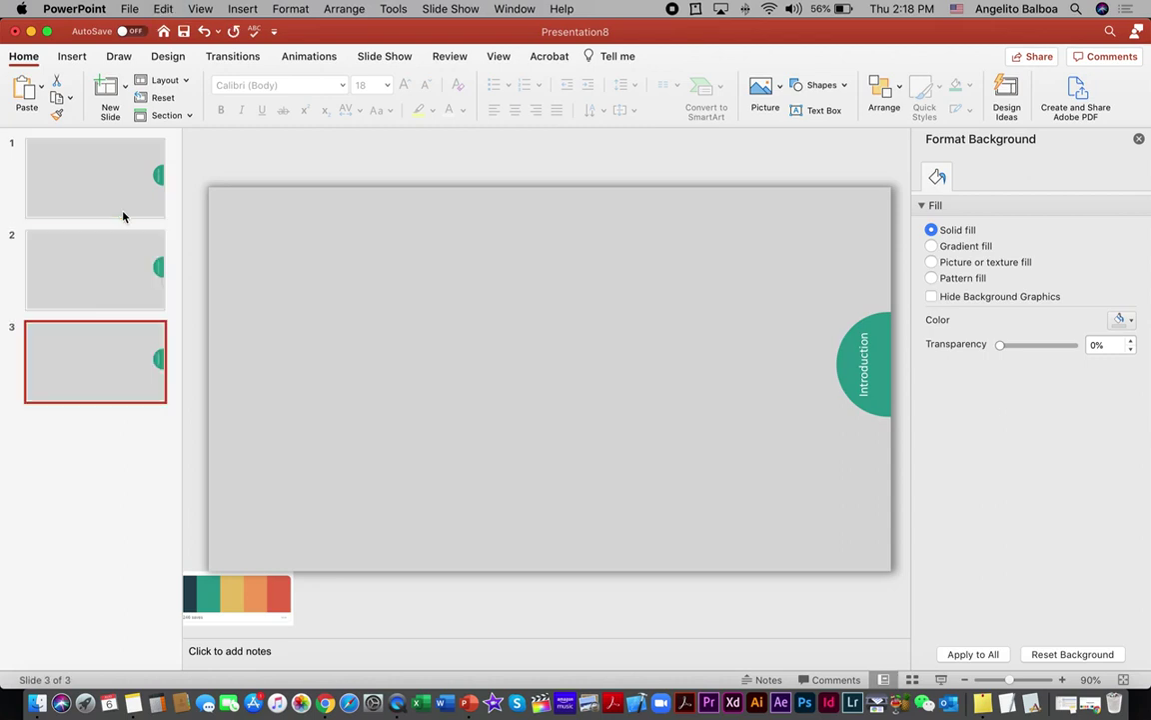
key("super+d")
key("super+d")
key("super+d")
left_click(123, 217)
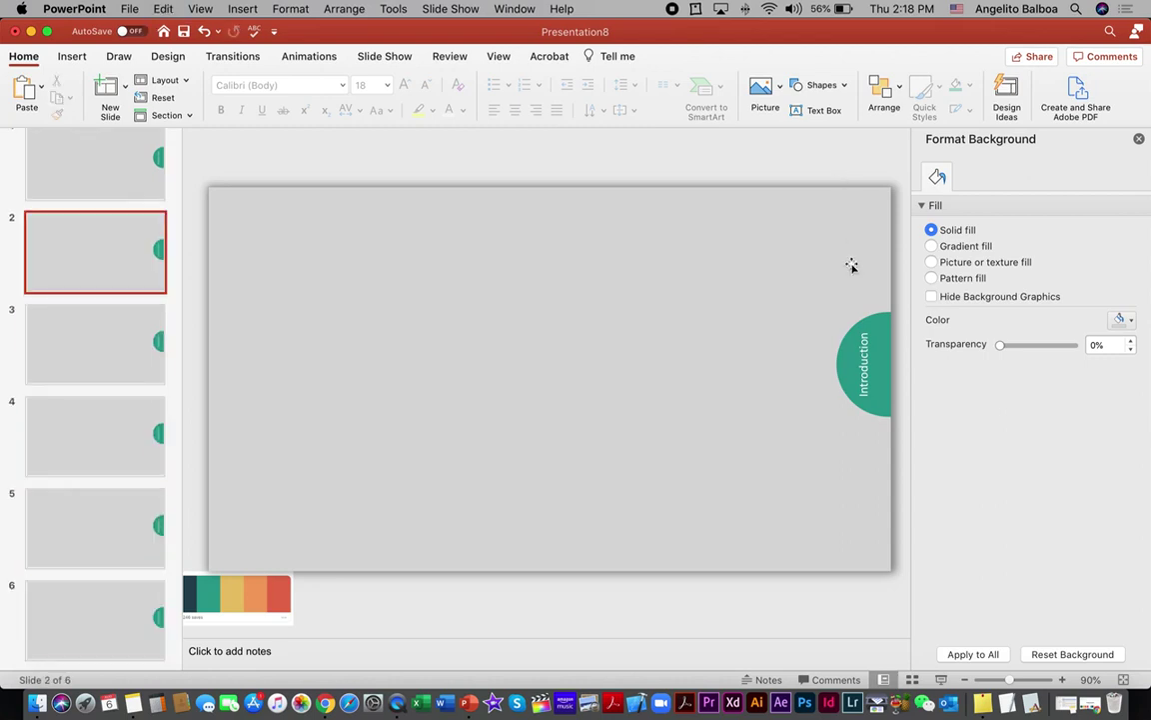
Step: Fill the half-circle tab on slide 2 with the yellow sampled from the color palette picture
left_click(852, 340)
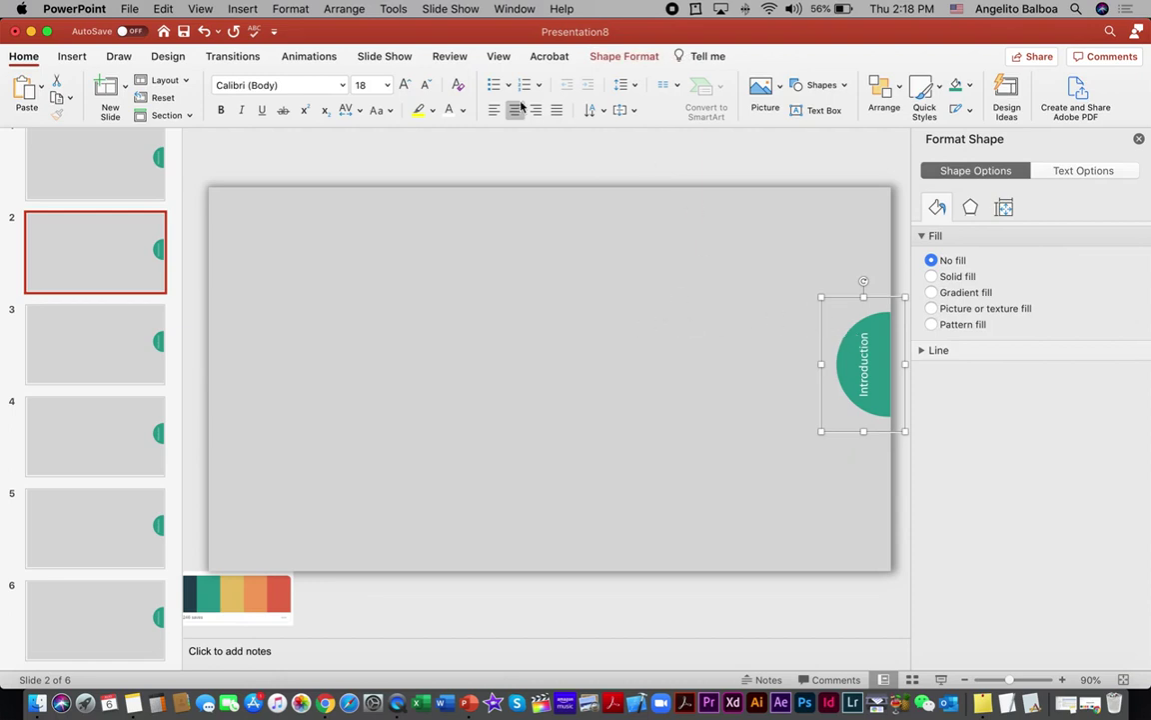
left_click(594, 57)
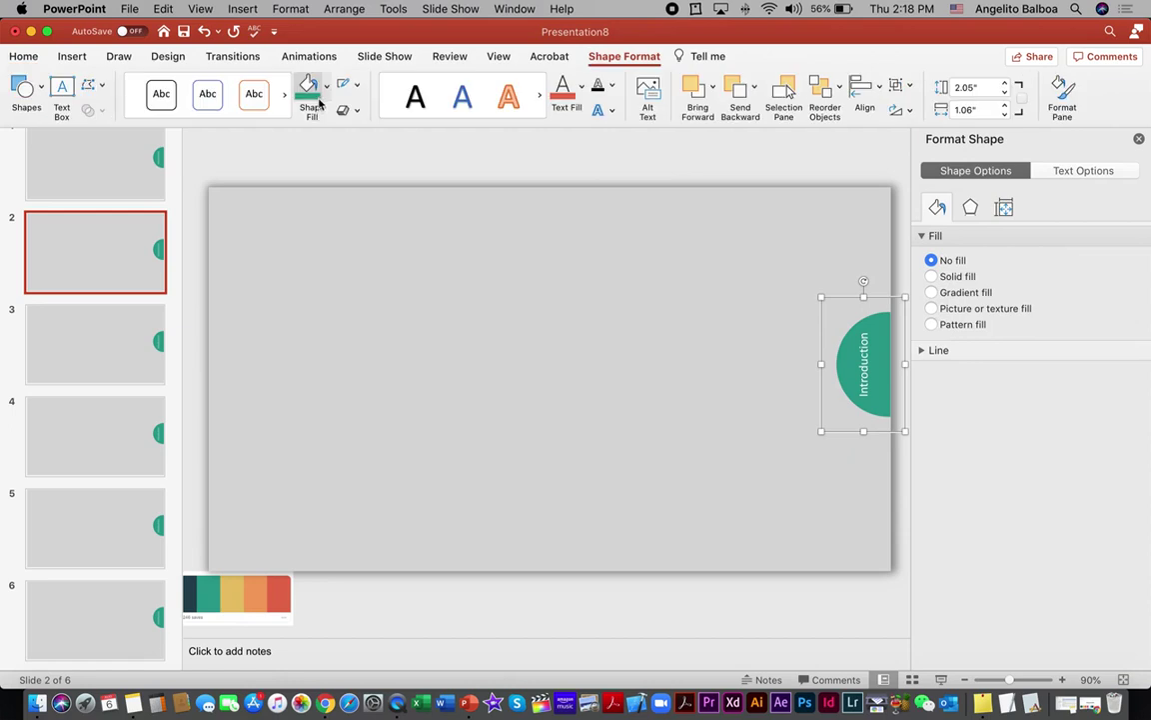
left_click(326, 96)
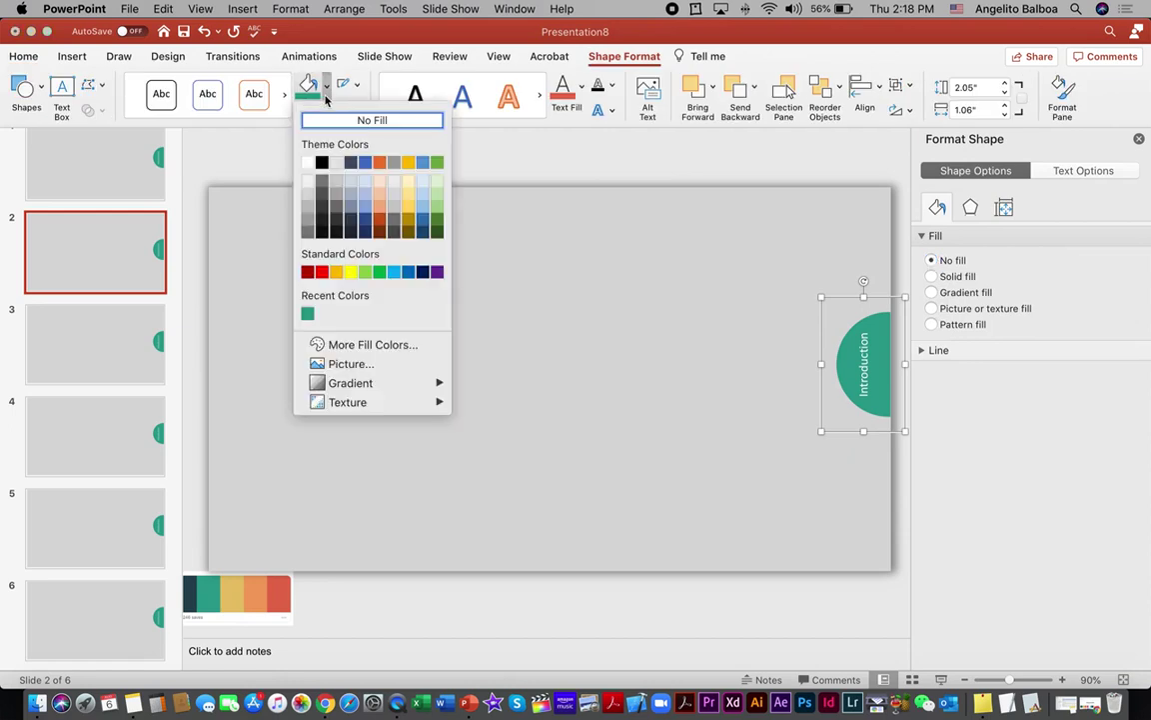
left_click(363, 345)
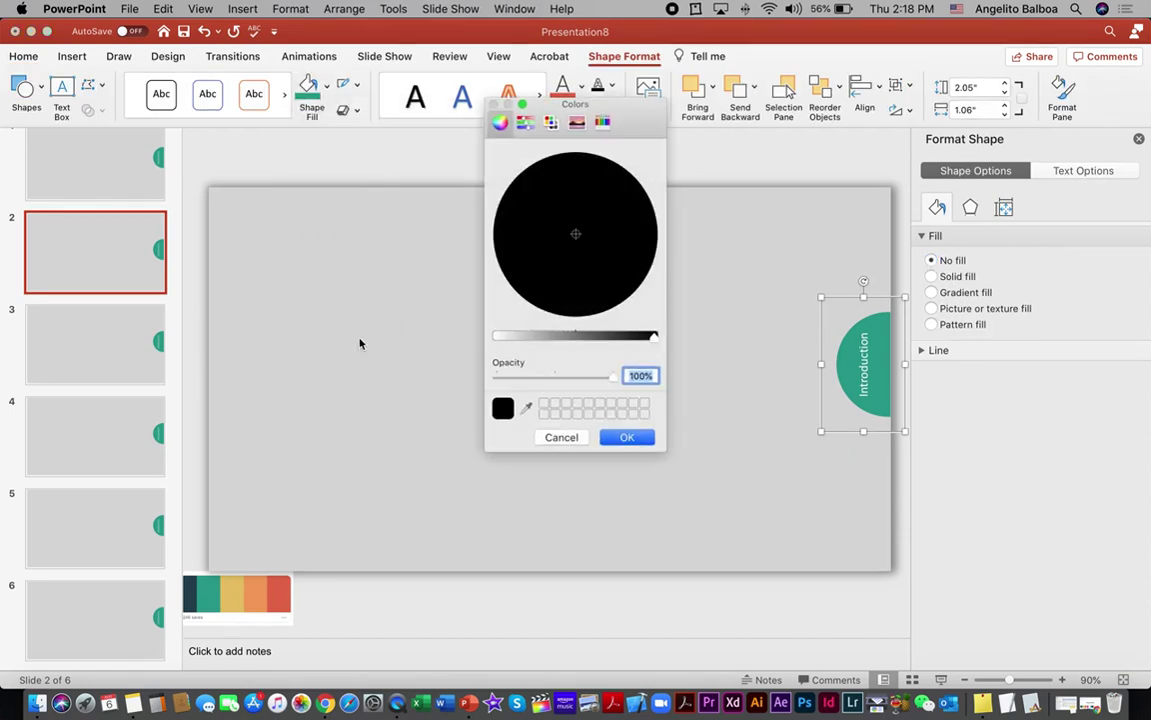
left_click(524, 406)
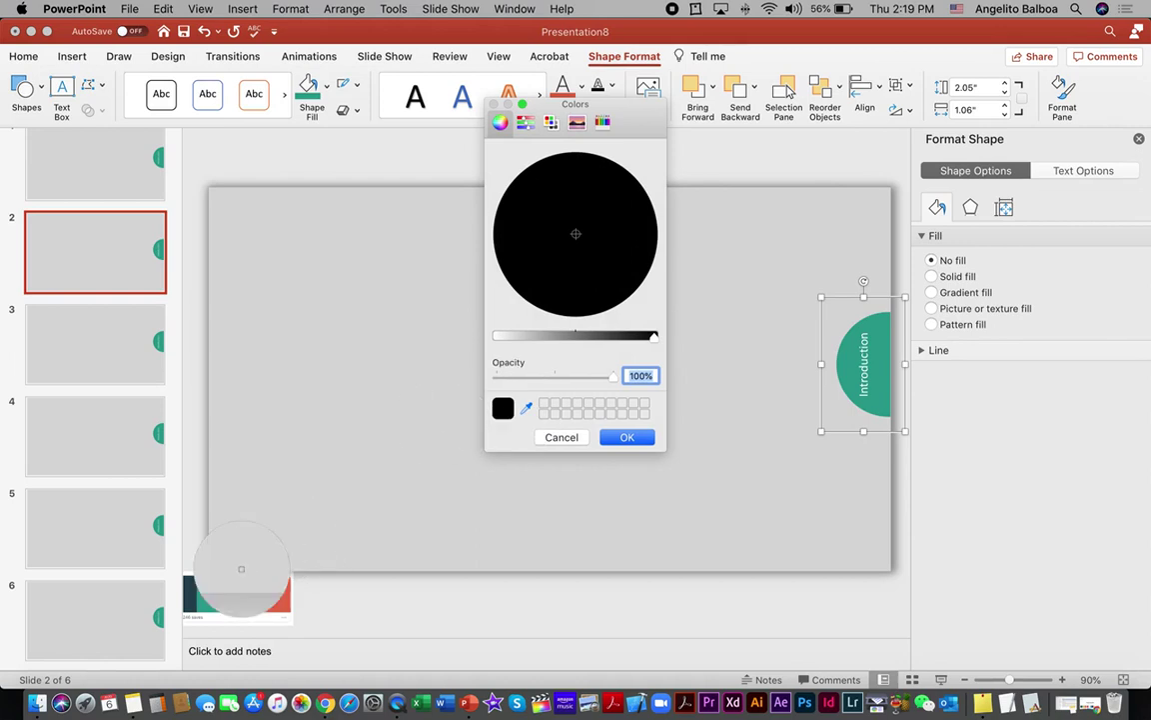
left_click(239, 590)
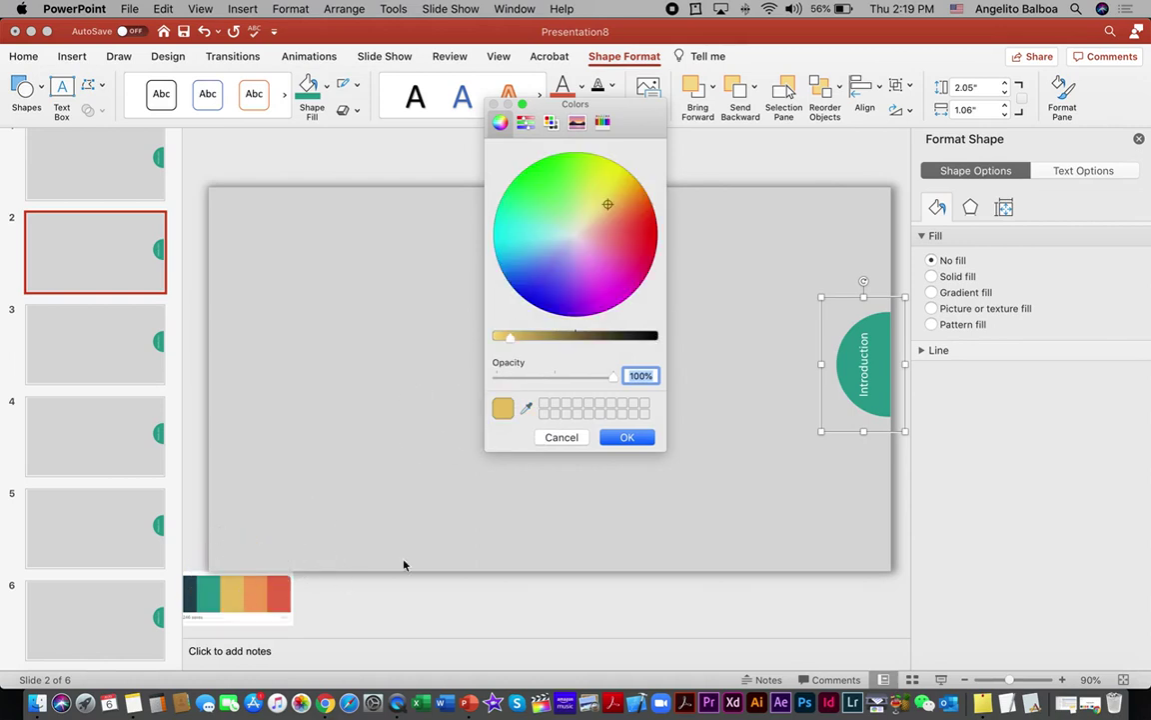
left_click(608, 437)
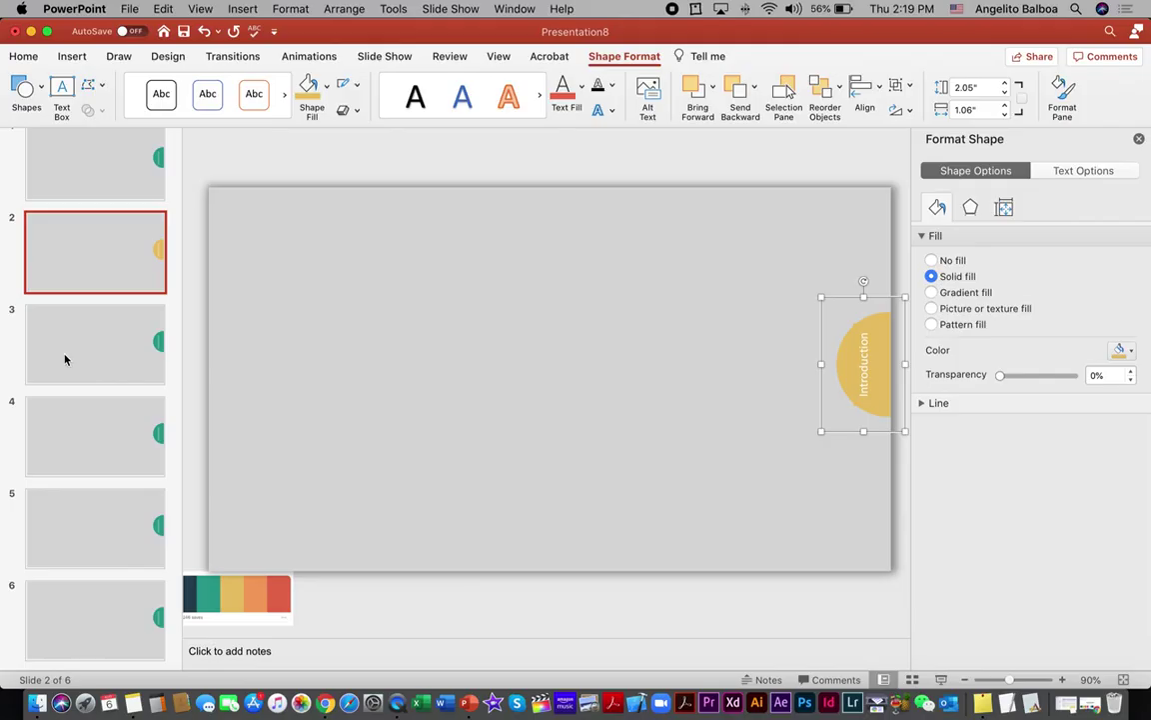
Step: Go to slide 3 and select its half-circle tab
left_click(67, 360)
left_click(867, 405)
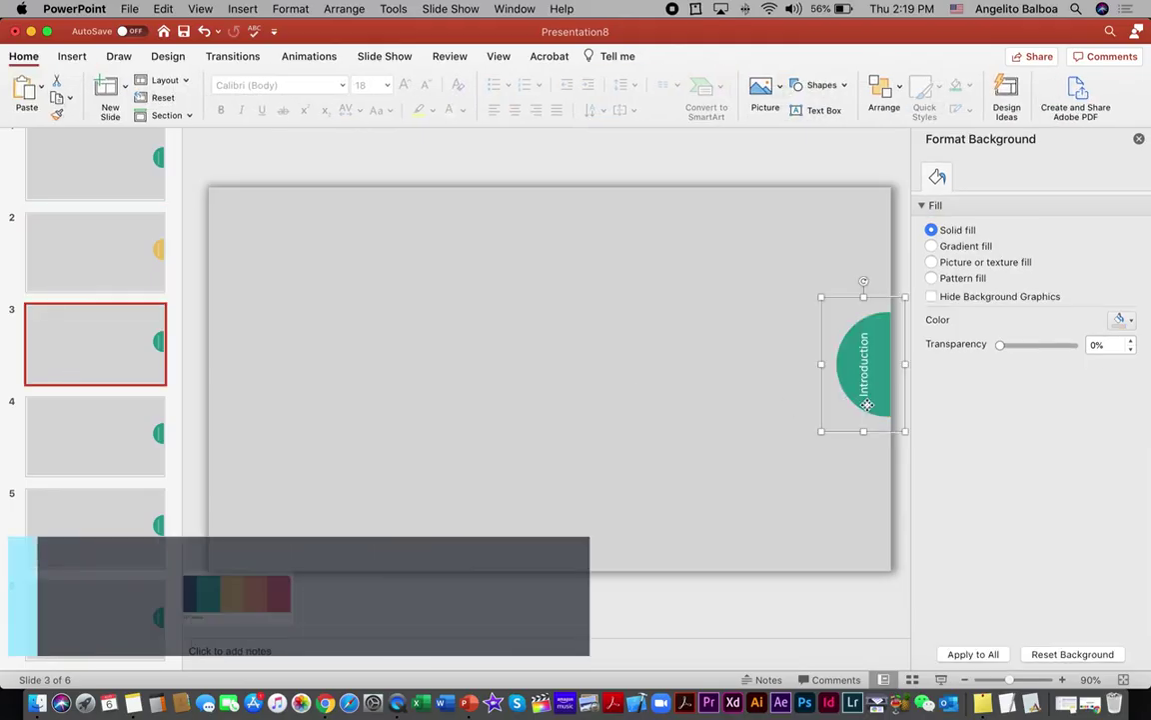
left_click(326, 86)
left_click(370, 342)
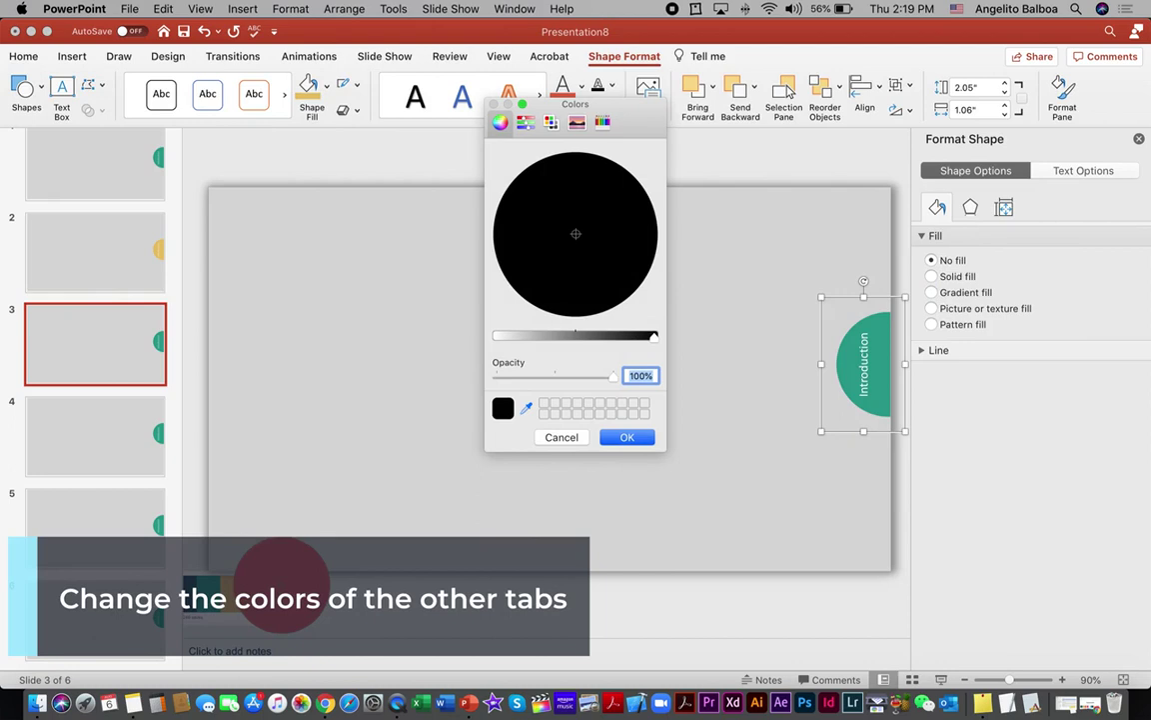
key("Escape")
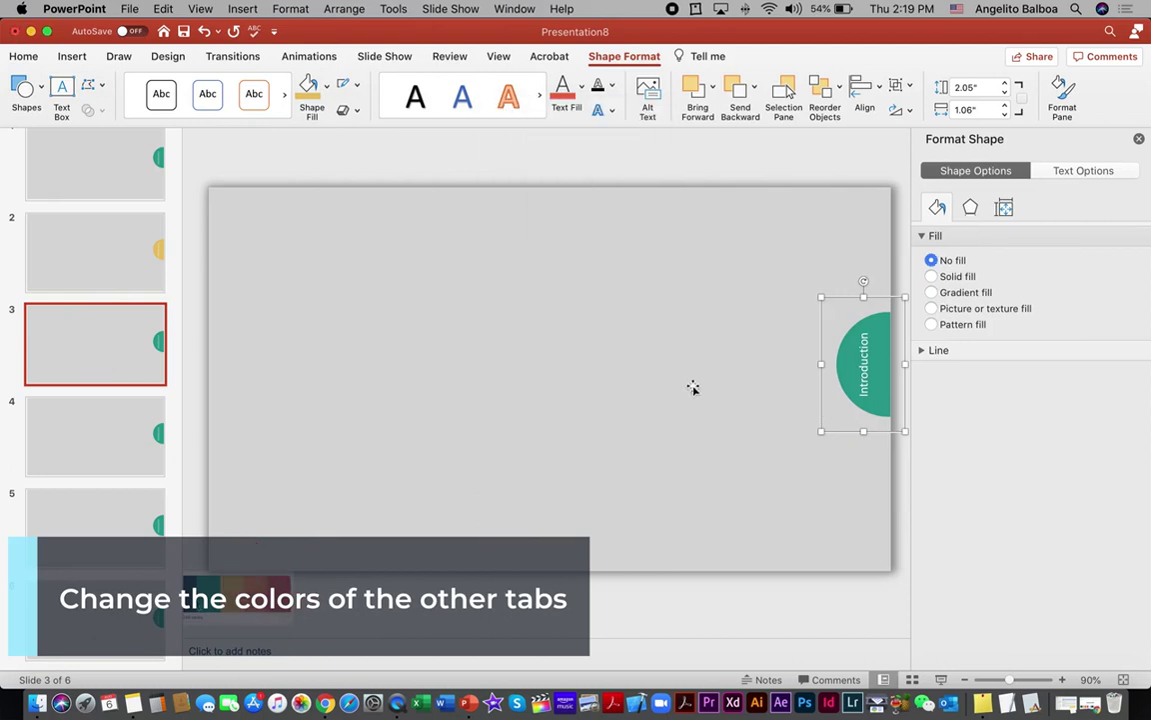
Step: Fill the selected tab on slide 3 with the red sampled from the color palette picture
left_click(327, 86)
left_click(372, 342)
left_click(527, 408)
left_click(277, 595)
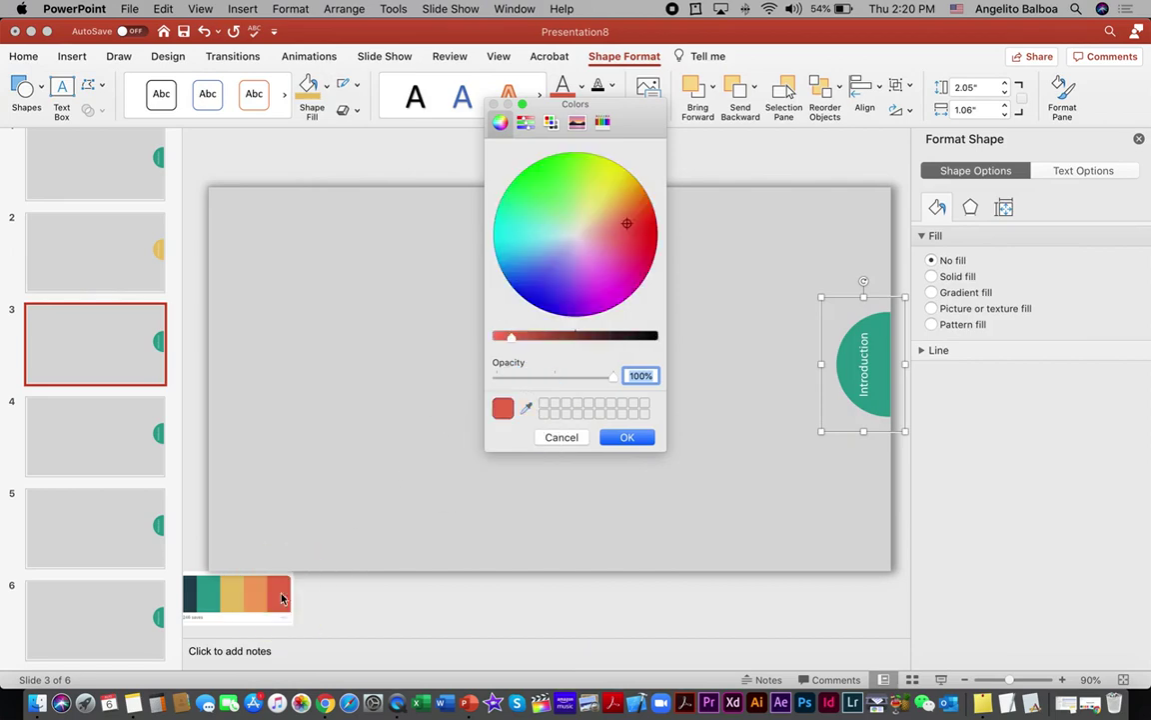
key("Return")
Step: Go to slide 4 and select the teal half-circle behind the "Introduction" text
left_click(107, 456)
left_click(849, 380)
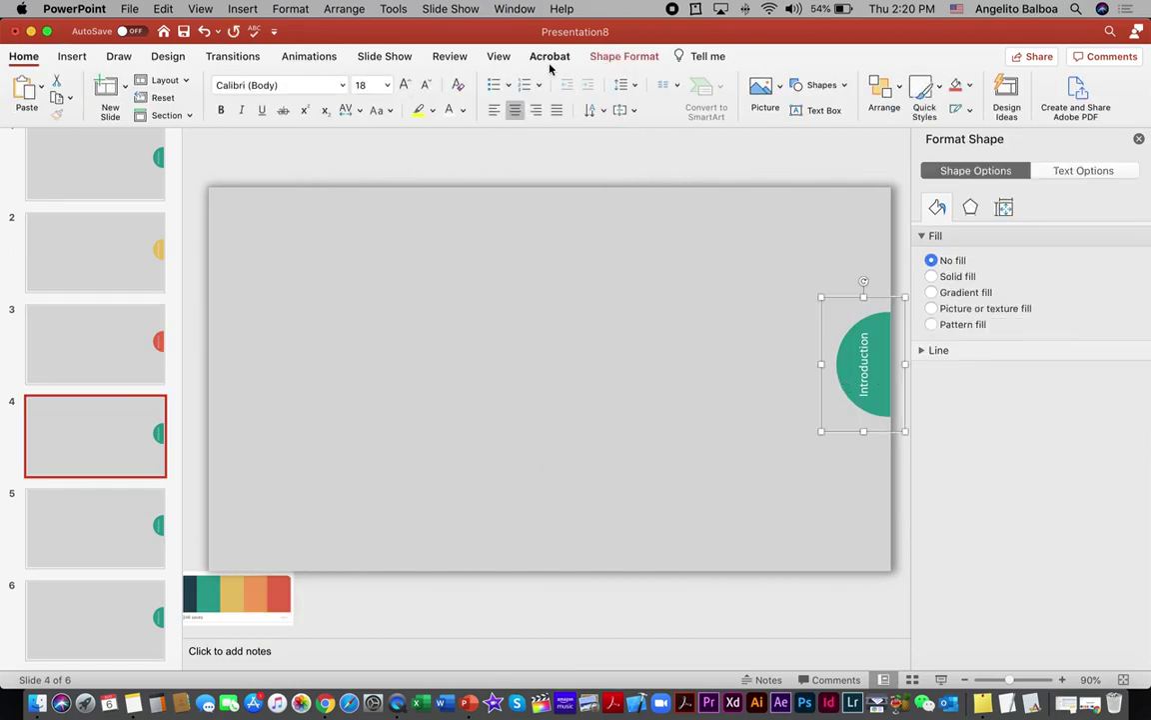
Step: Fill the half-circle tab on slide 5 with the yellow sampled from the color palette picture
left_click(141, 535)
left_click(848, 372)
left_click(327, 86)
left_click(372, 342)
left_click(527, 408)
left_click(232, 597)
key("Return")
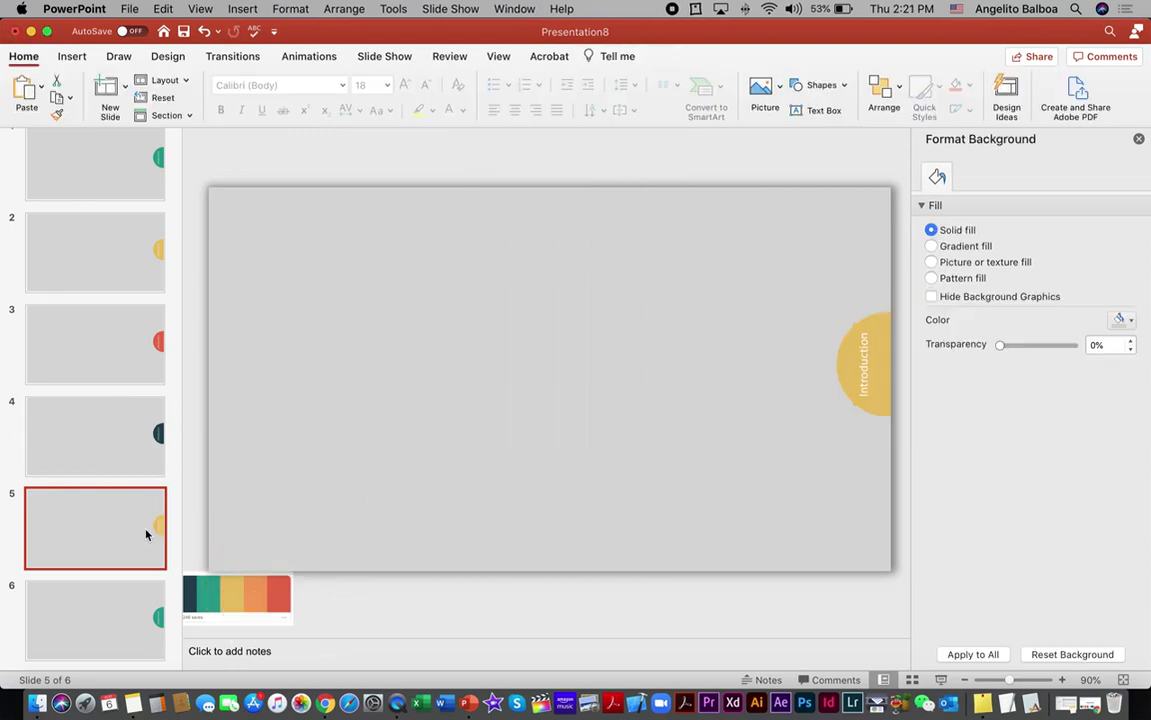
Step: Fill the half-circle tab on slide 5 with the orange sampled from the color palette picture
left_click(624, 56)
left_click(312, 87)
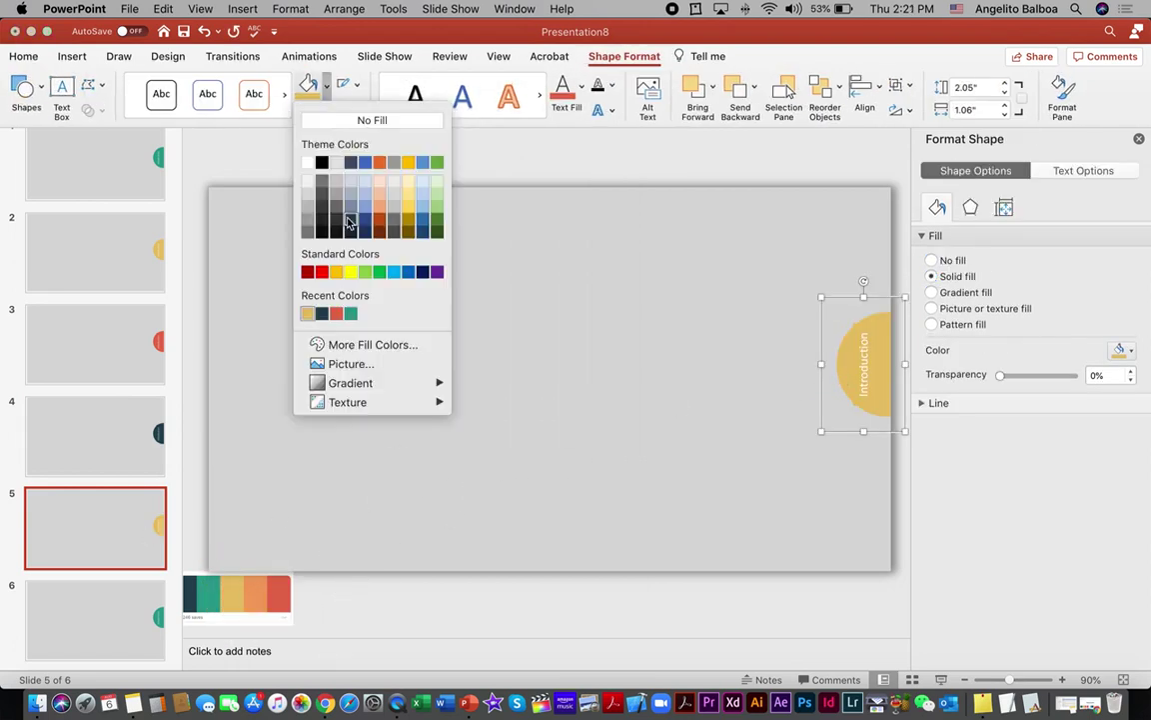
left_click(368, 342)
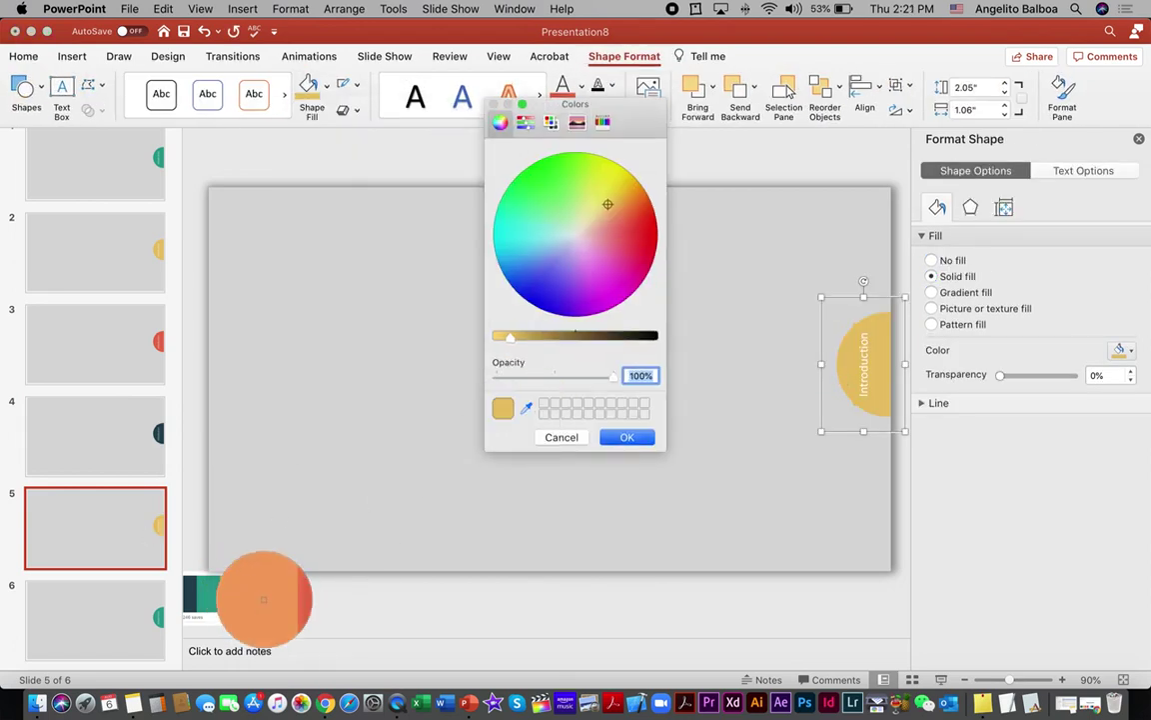
left_click(264, 599)
left_click(606, 439)
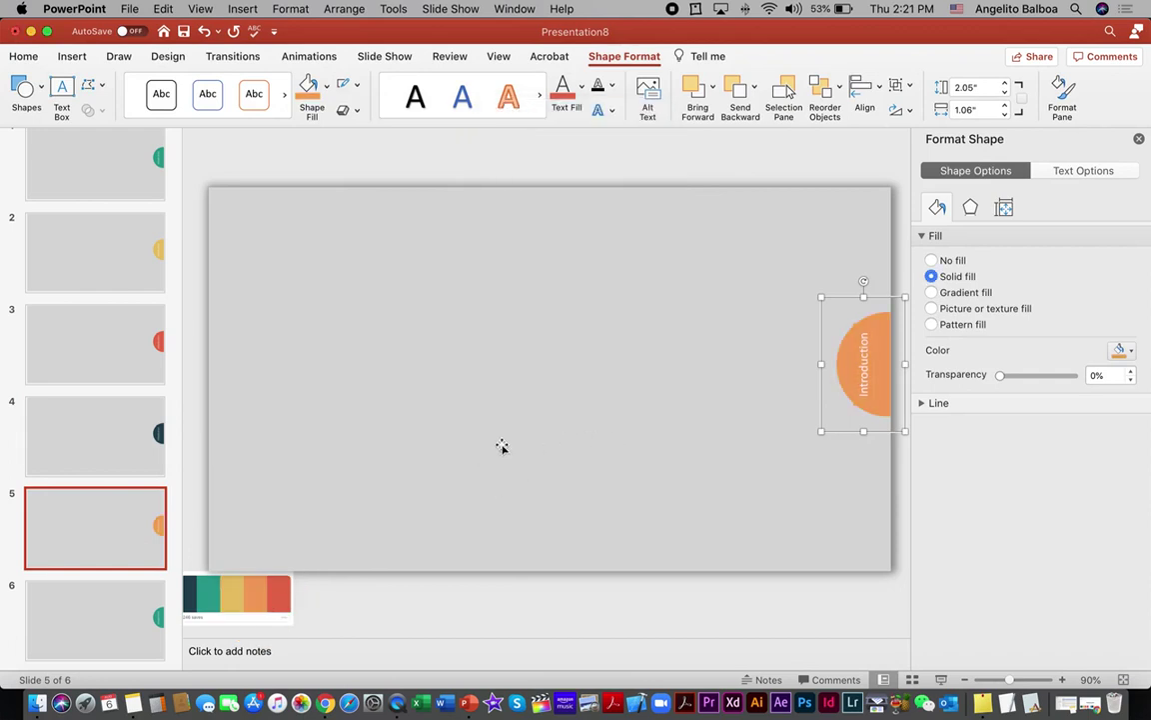
Step: Delete slide 6, the last slide with a teal tab
left_click(114, 618)
key("Delete")
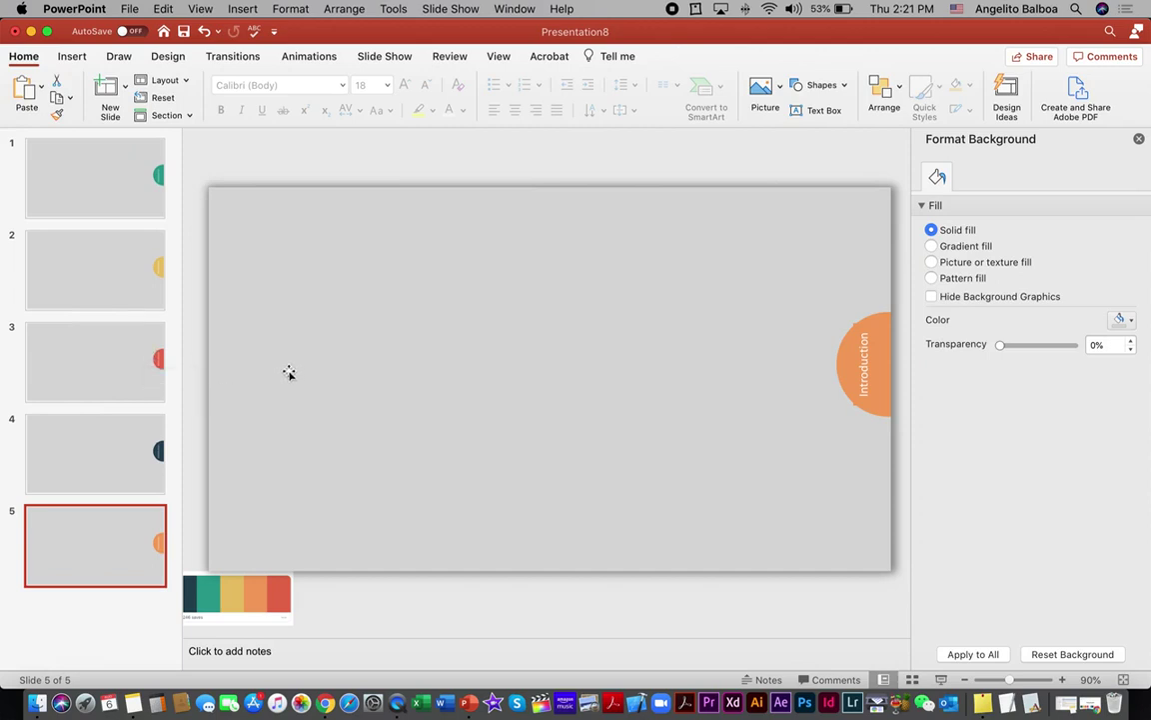
Step: Replace the text on slide 2's yellow tab with "Geography"
left_click(146, 279)
left_click(862, 364)
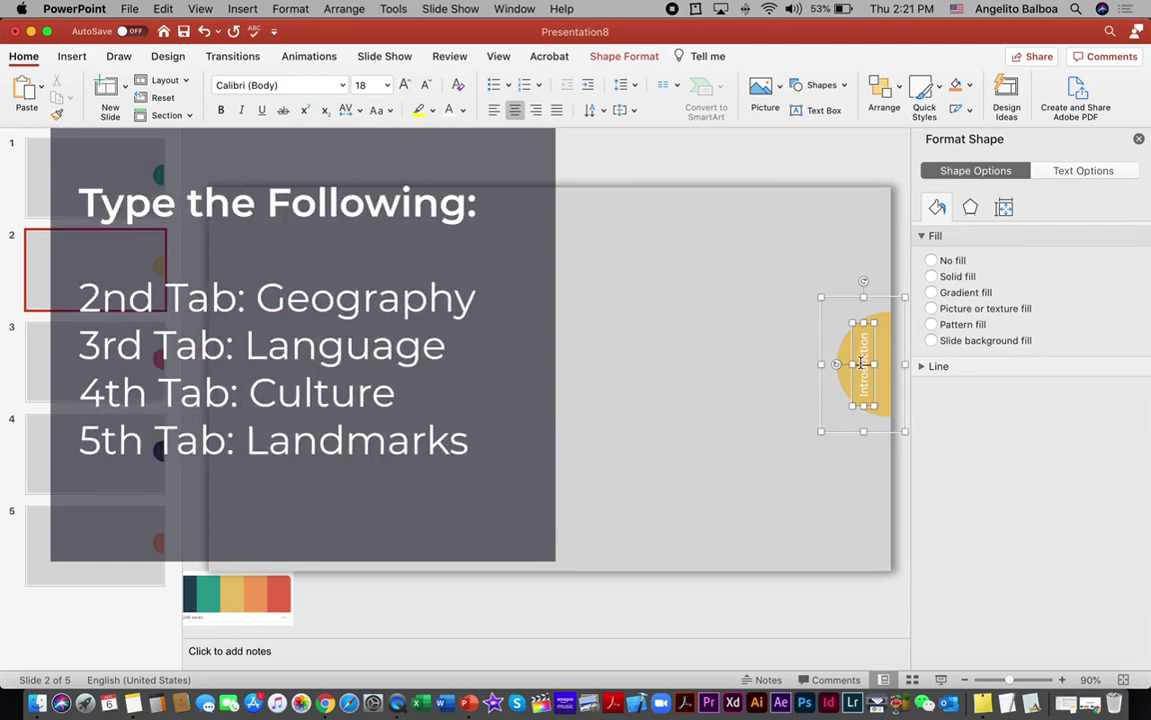
type("Geography")
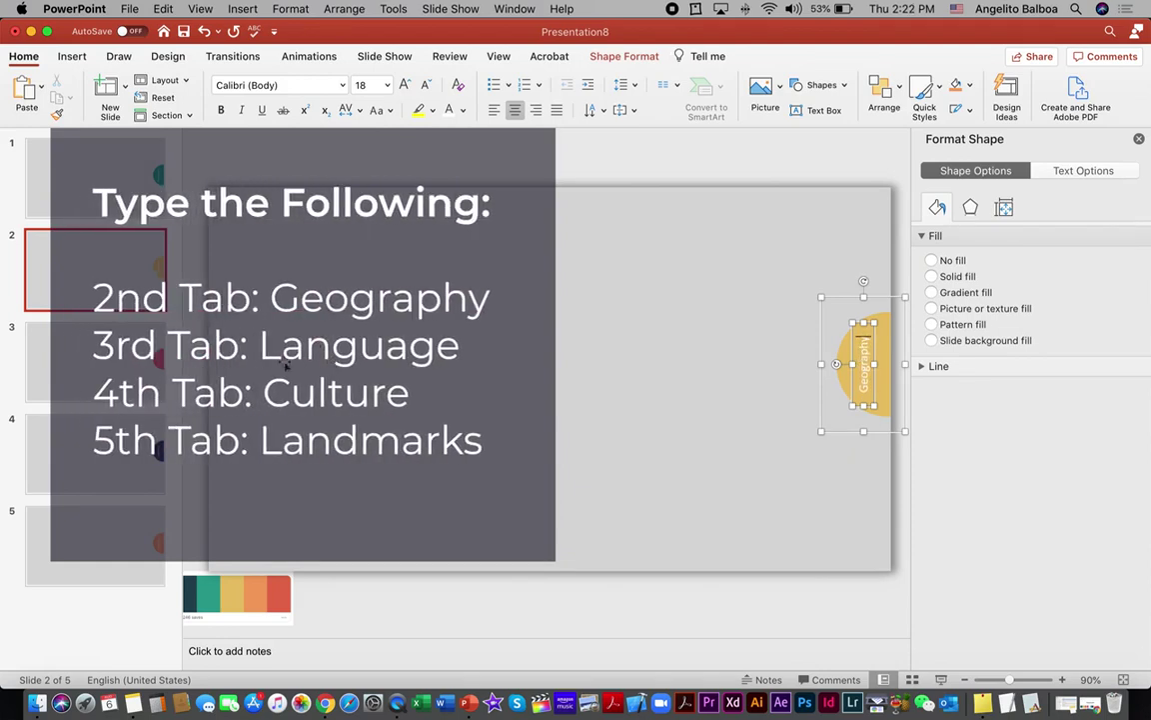
Step: Replace the text on slide 3's red tab with "Language"
left_click(95, 360)
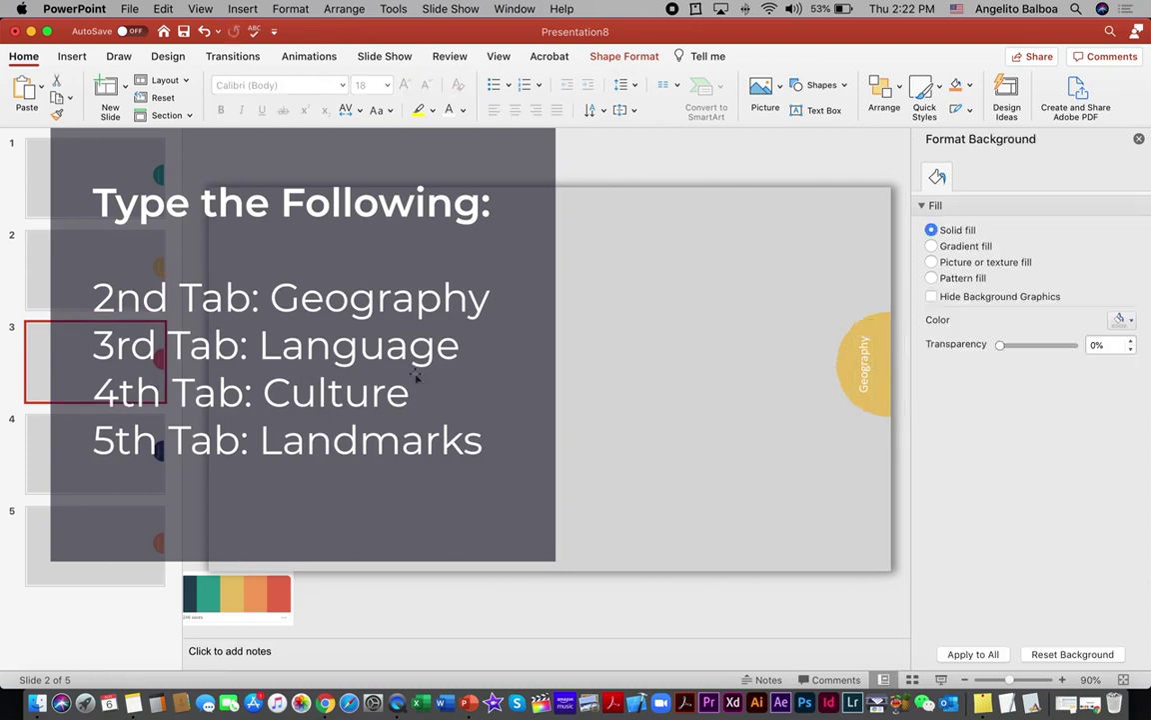
left_click(866, 388)
key("super+a")
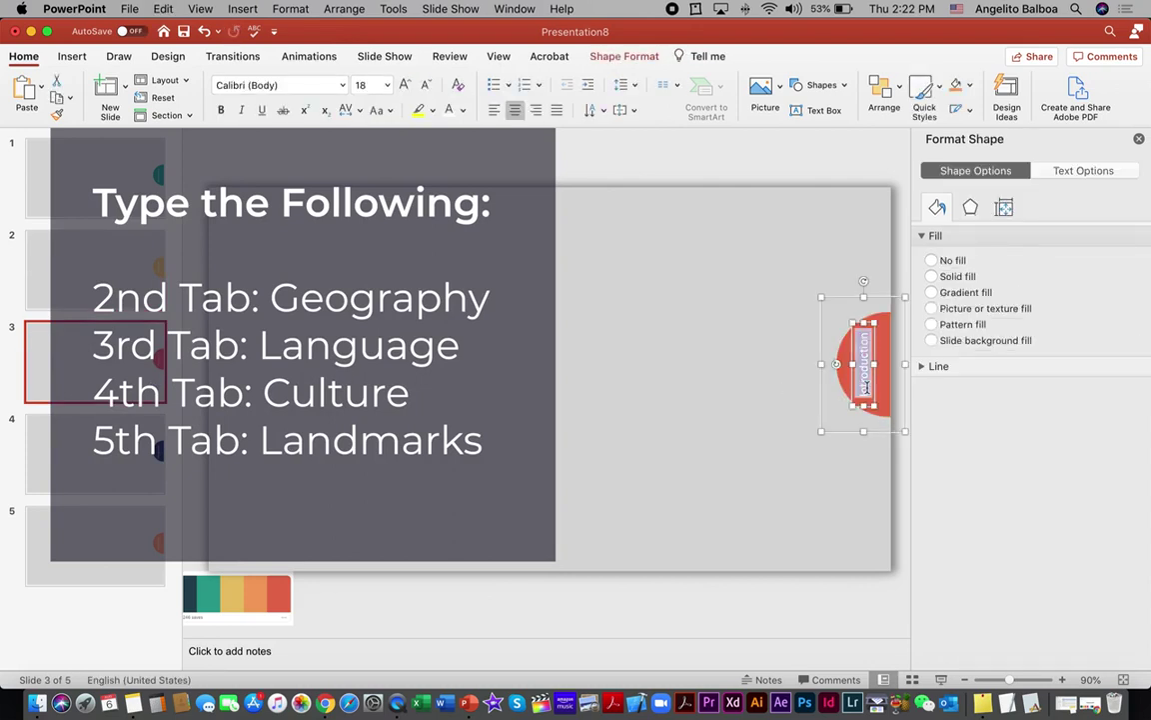
key("BackSpace")
type("Language")
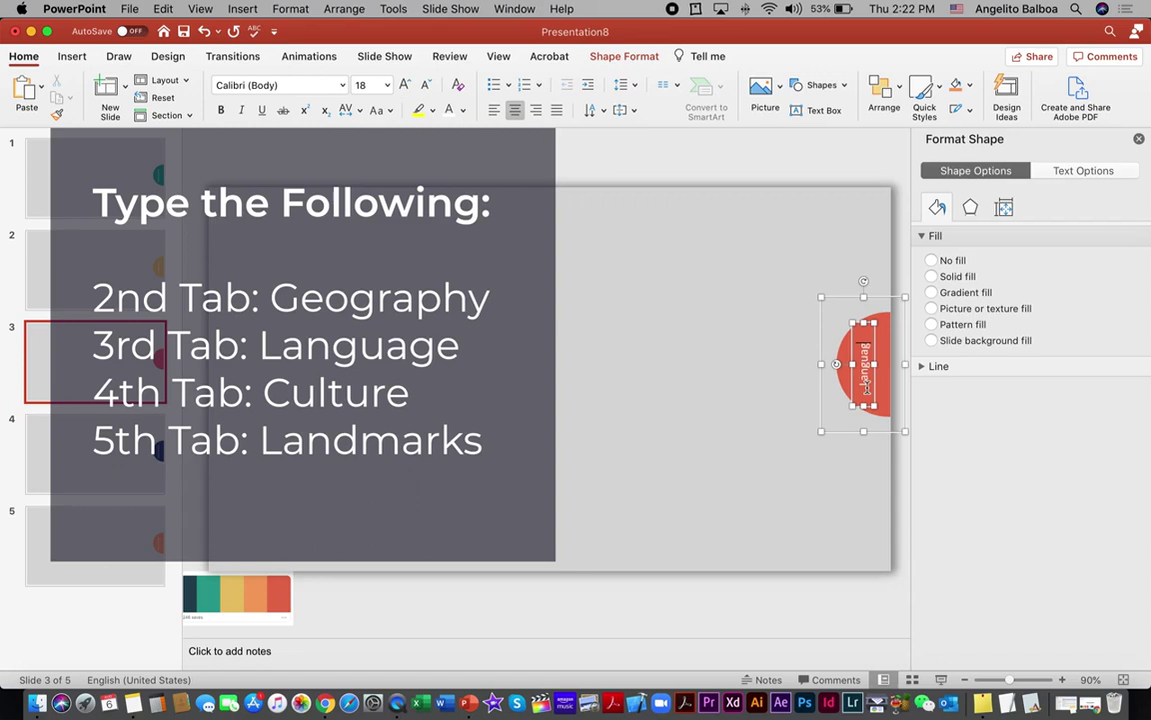
Step: Replace the text on slide 4's navy tab with "Culture", and go to slide 5
left_click(160, 458)
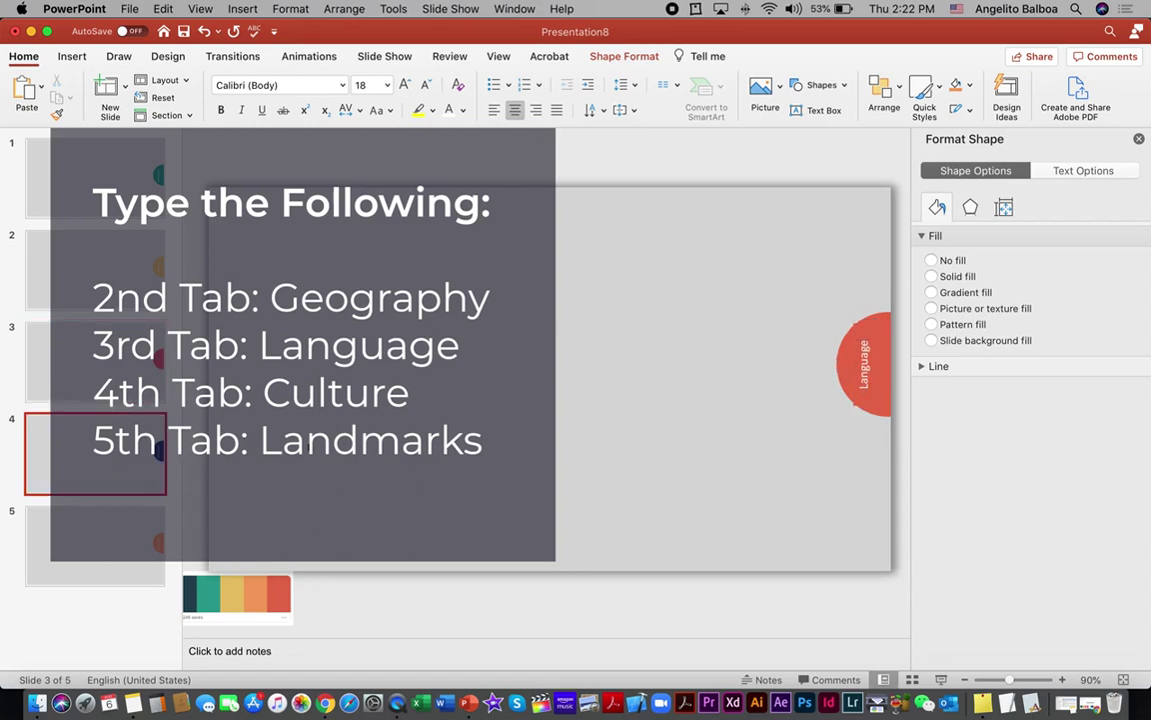
left_click(865, 384)
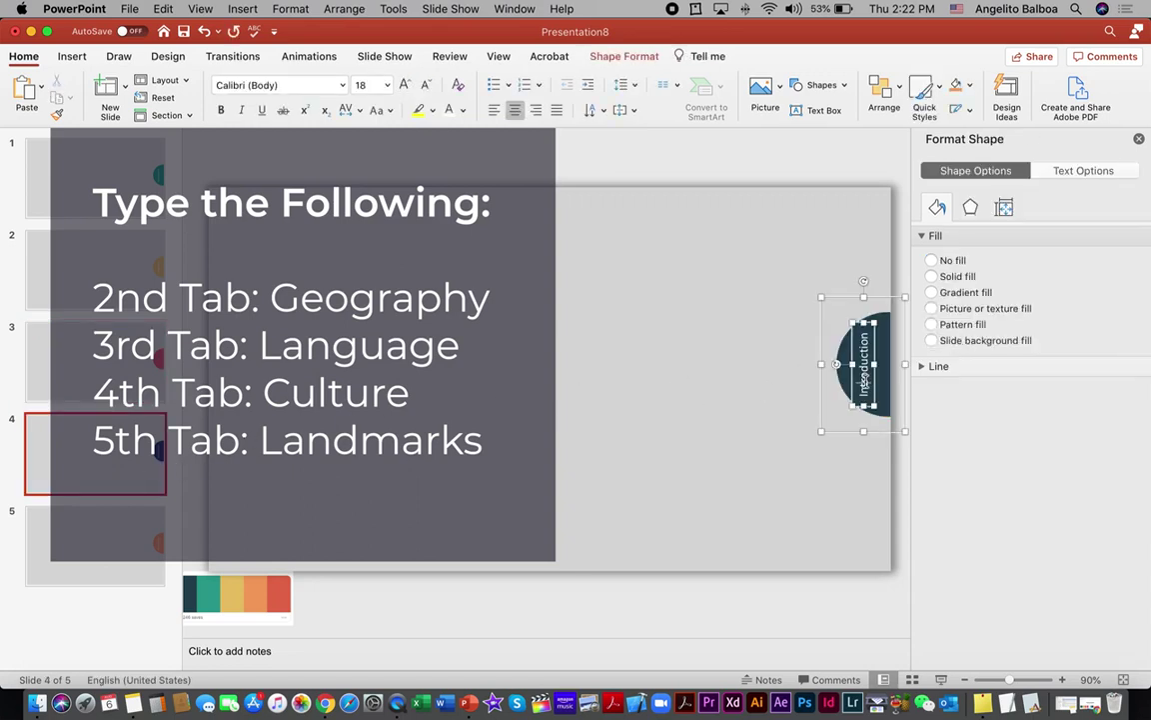
key("super+a")
type("Culture")
left_click(147, 540)
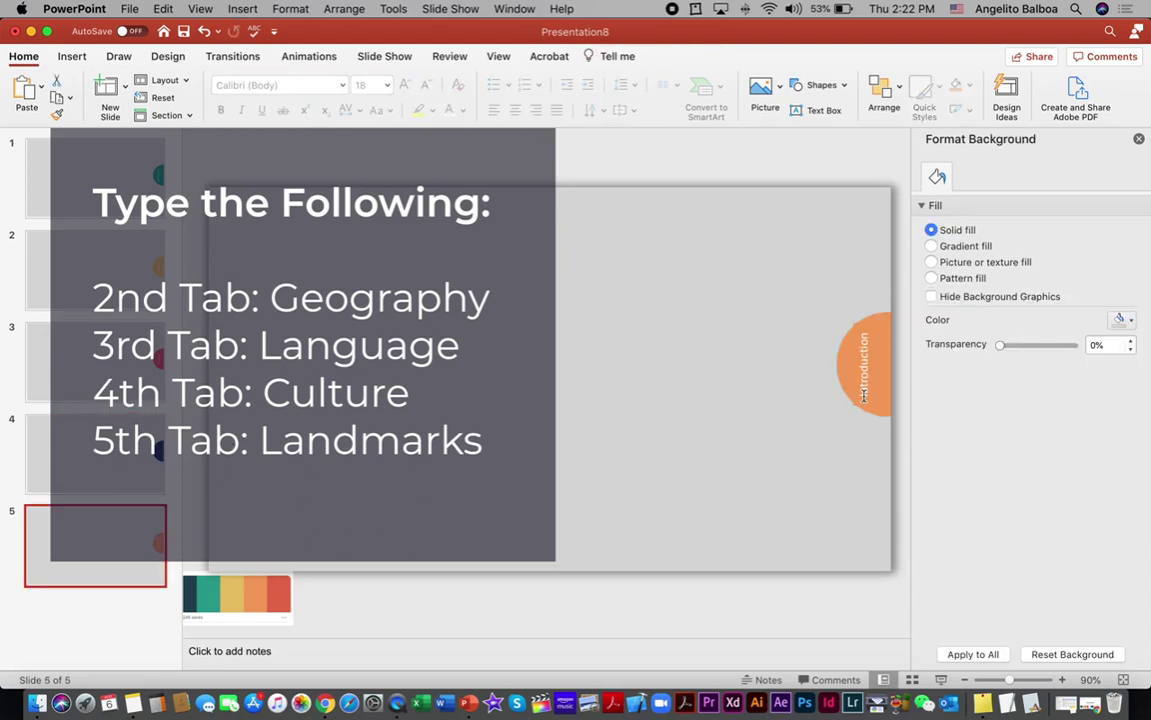
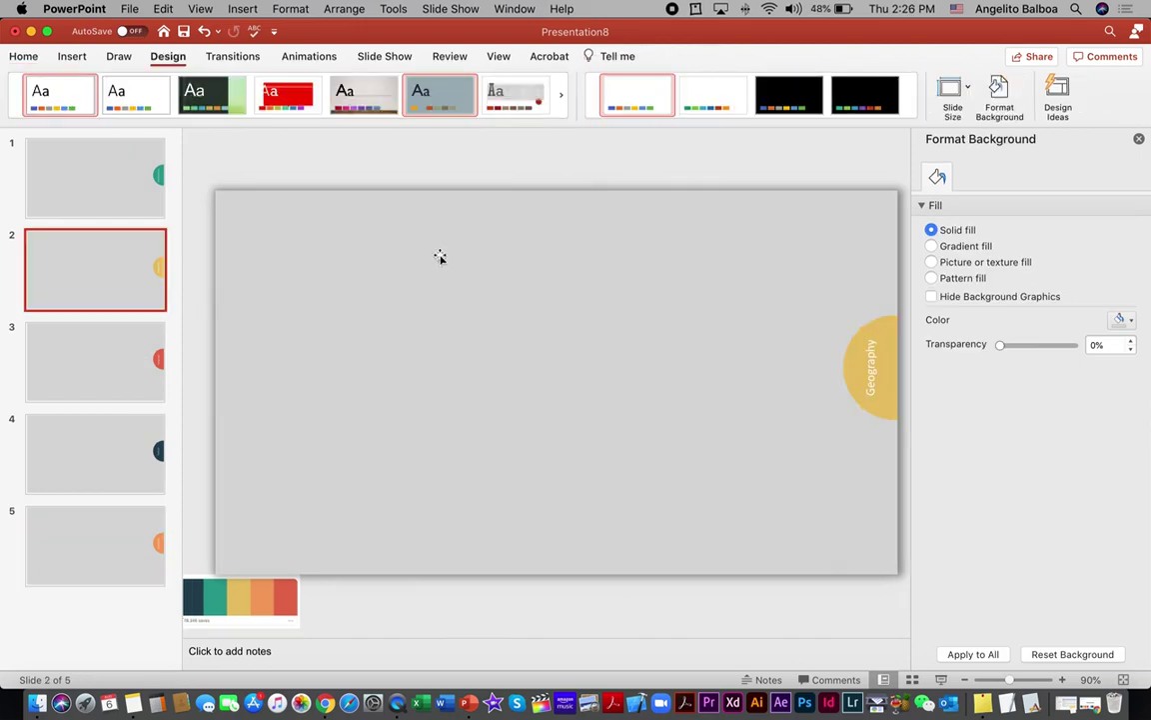
Step: Cut the "Geography" panel group from slide 2, paste it on slide 1 and shift it left to expose the "Introduction" tab
left_click(439, 258)
right_click(446, 259)
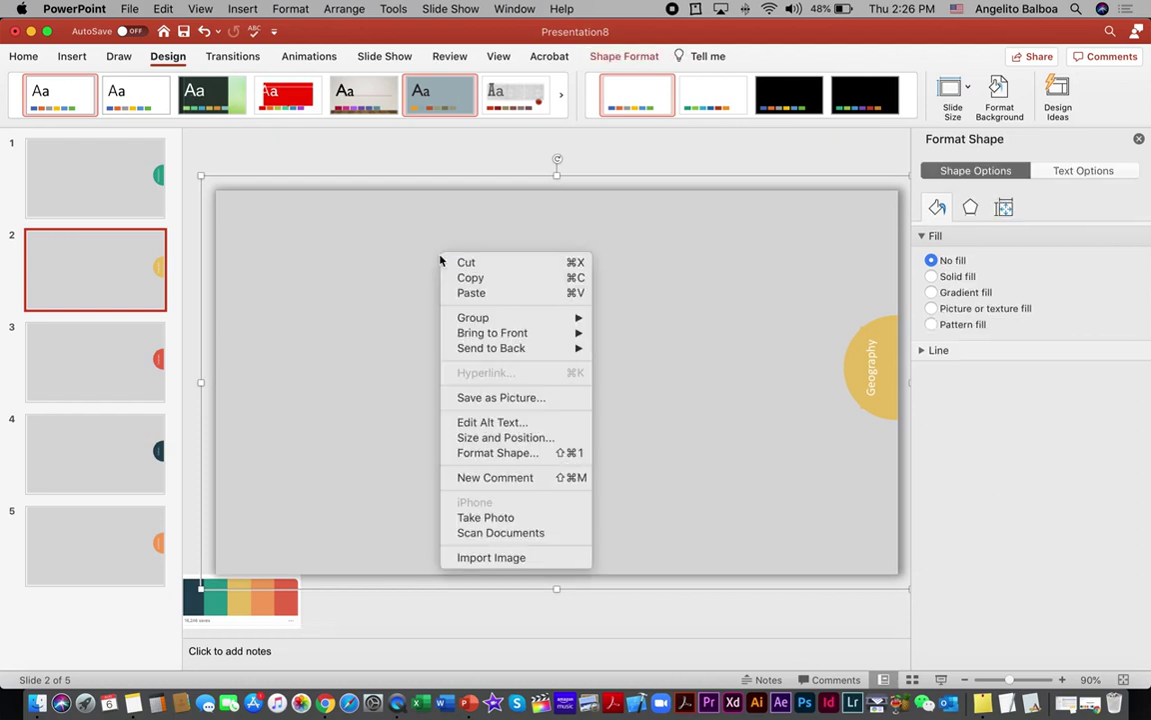
left_click(447, 263)
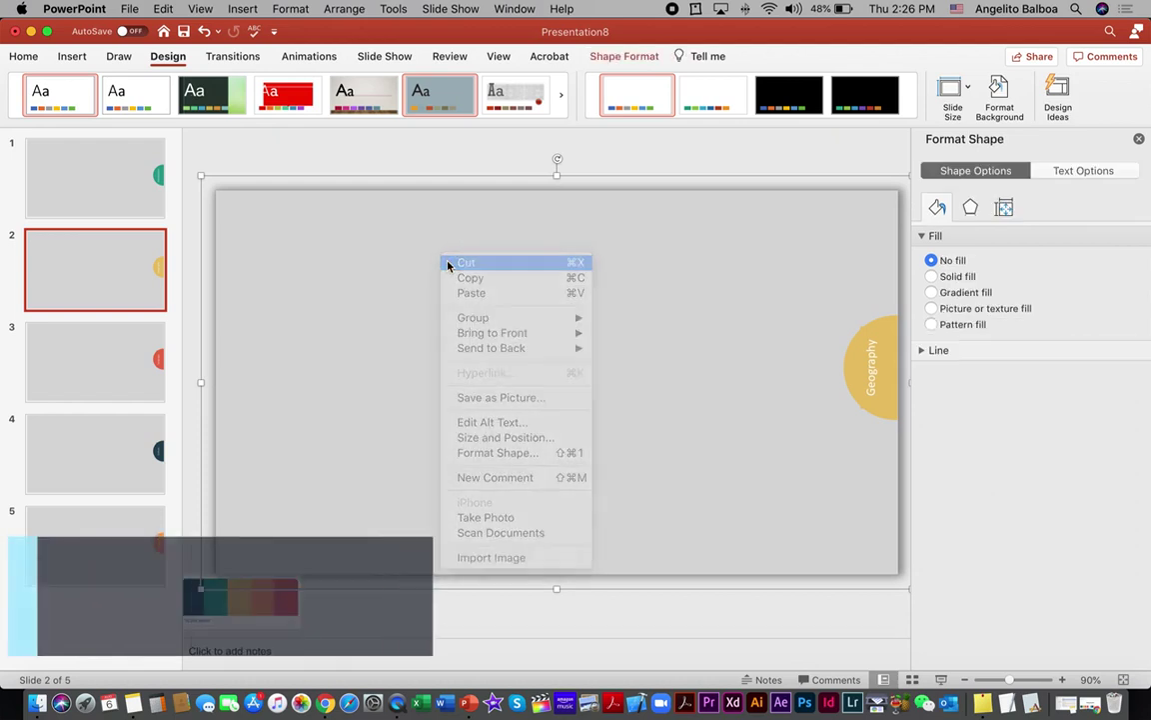
left_click(116, 200)
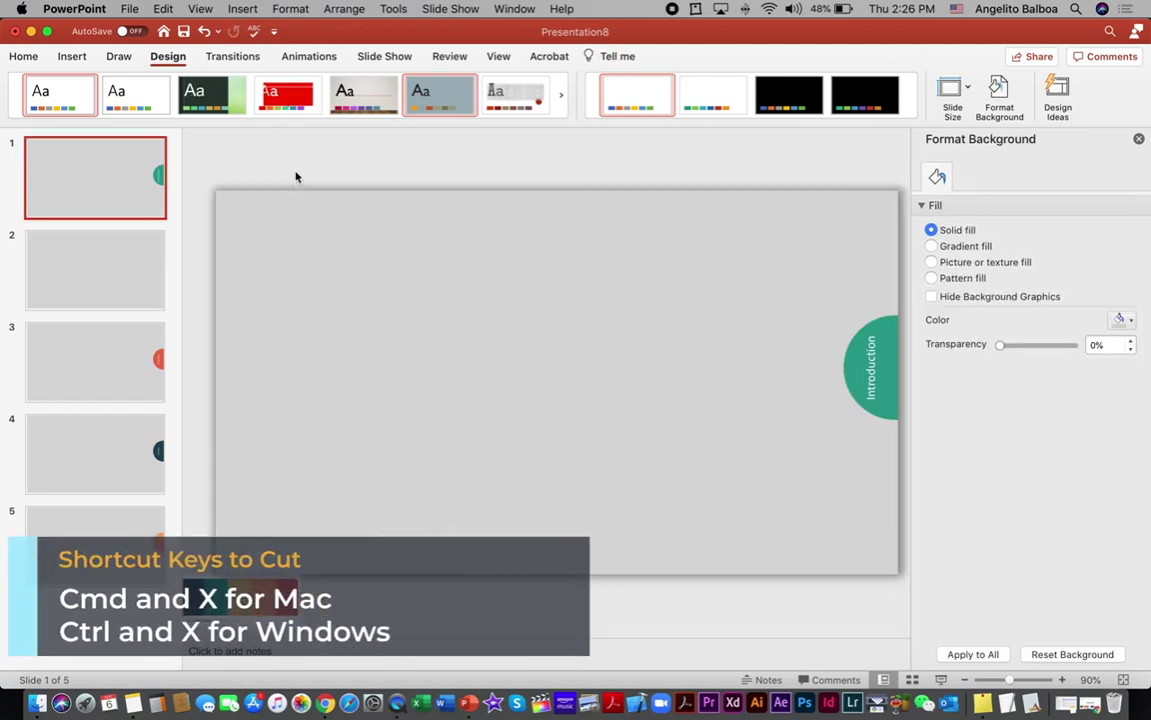
key("super+v")
left_click_drag(320, 205, 349, 267)
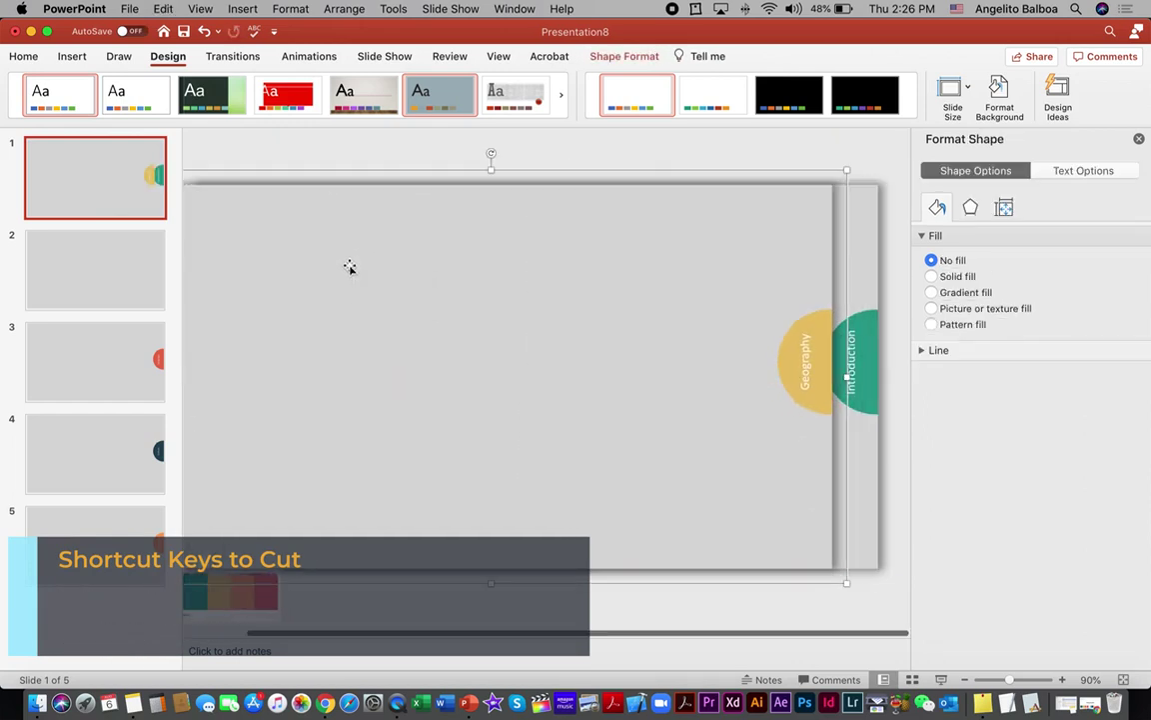
Step: Cut the "Language" panel group from slide 3, paste it on slide 1 and shift it left to expose the "Geography" tab
left_click(123, 355)
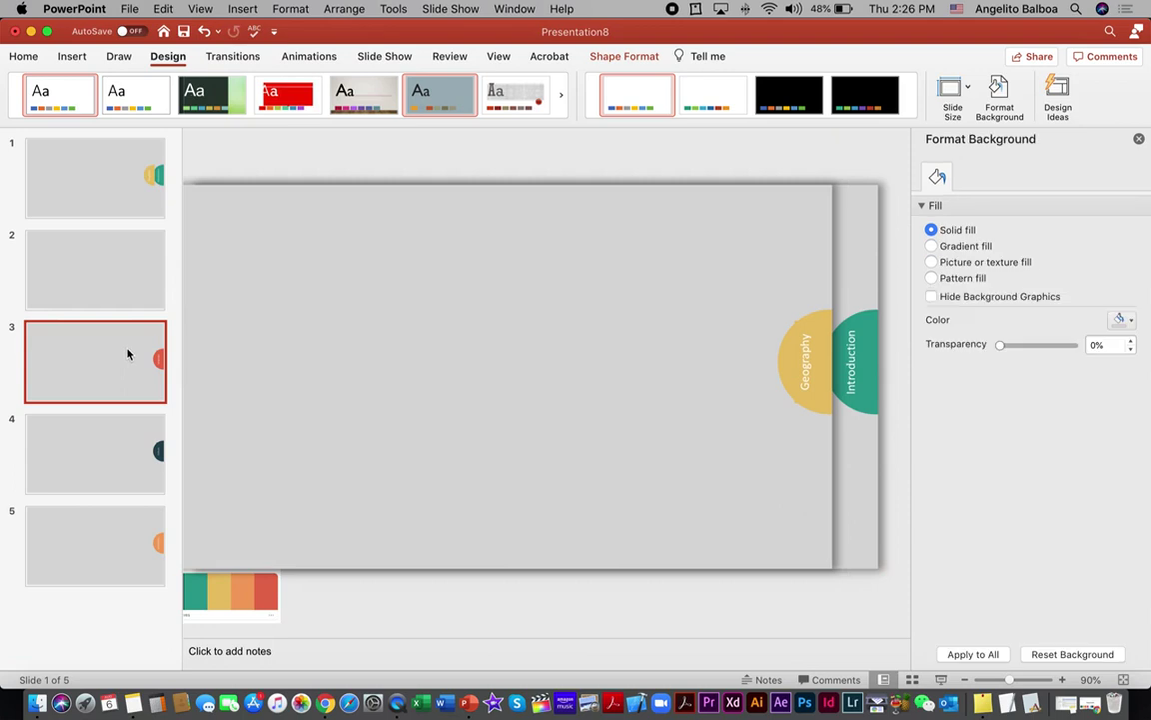
right_click(326, 313)
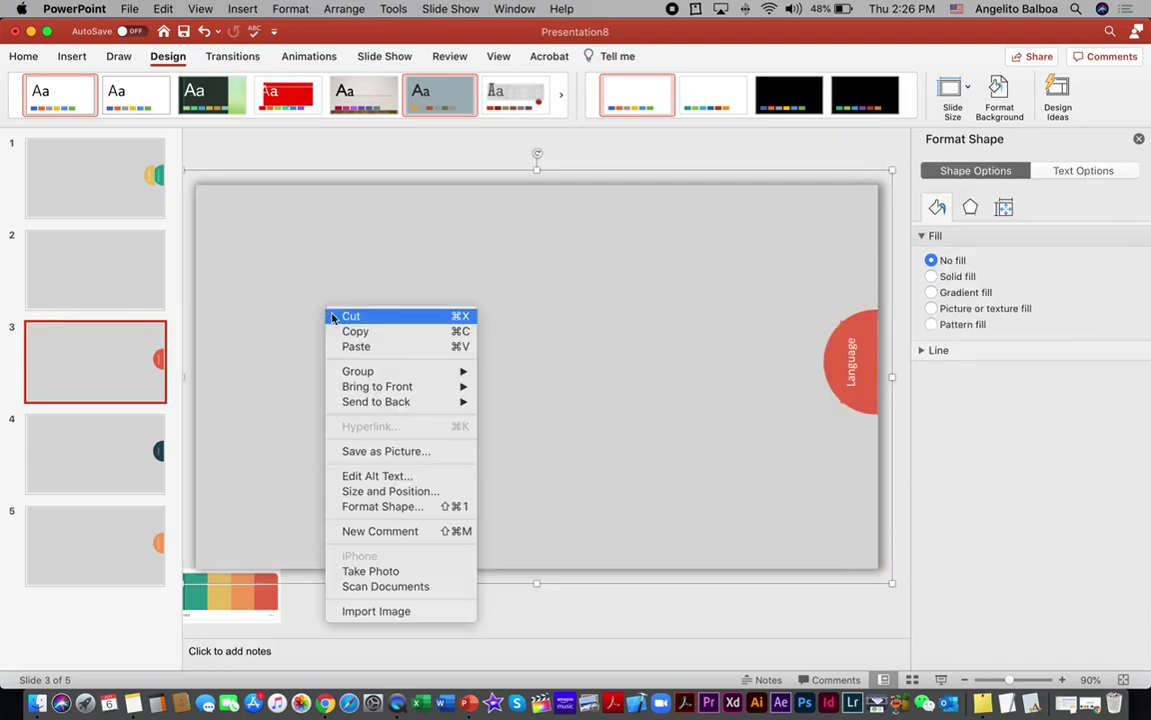
left_click(333, 318)
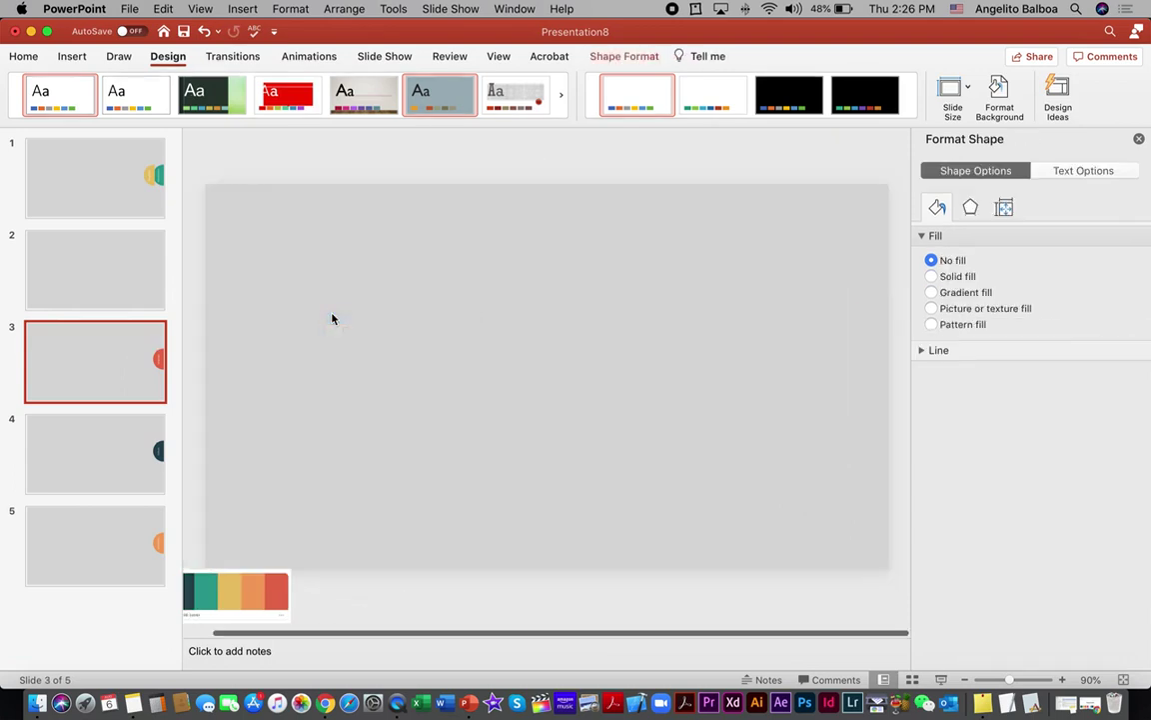
left_click(82, 188)
right_click(267, 170)
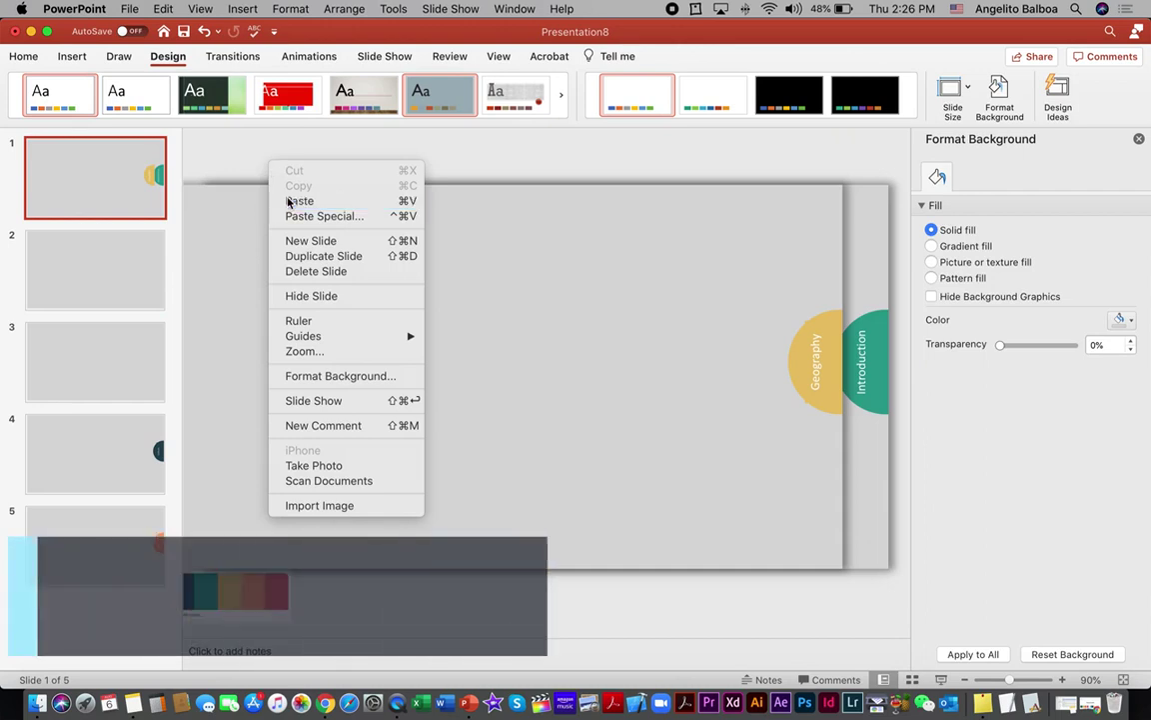
left_click(289, 198)
left_click_drag(472, 300, 391, 298)
Step: Cut the "Culture" panel group from slide 4, paste it on slide 1 and shift it left to expose the "Language" tab
left_click(158, 452)
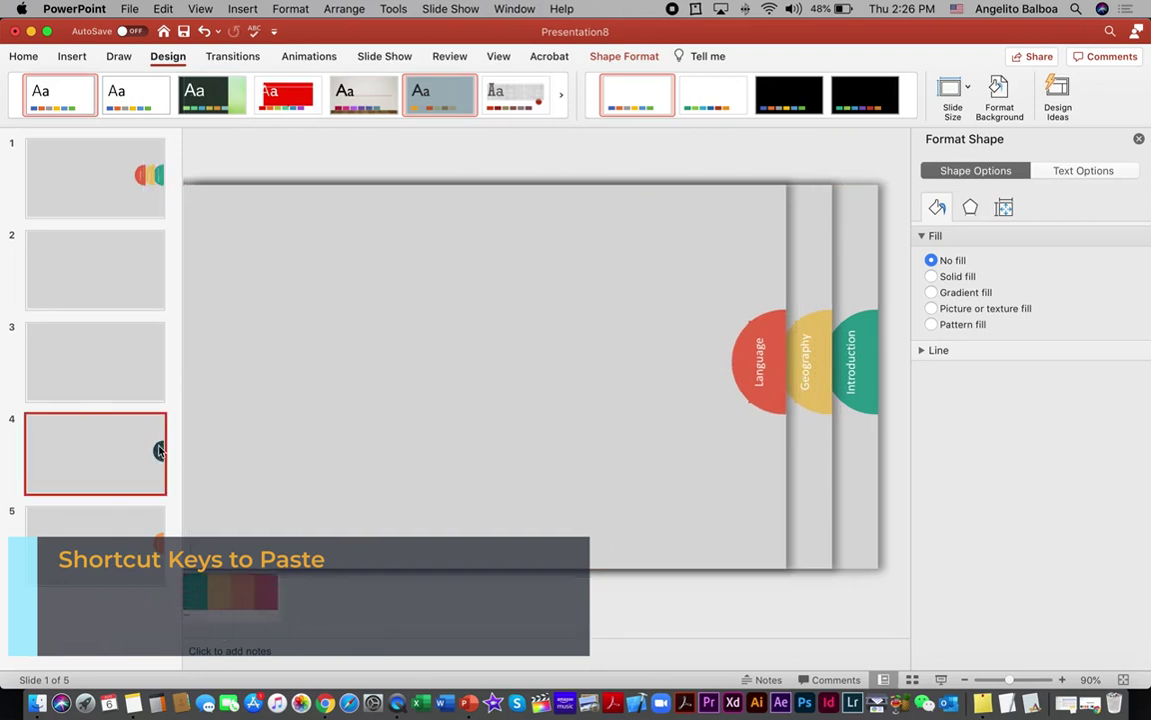
left_click(408, 318)
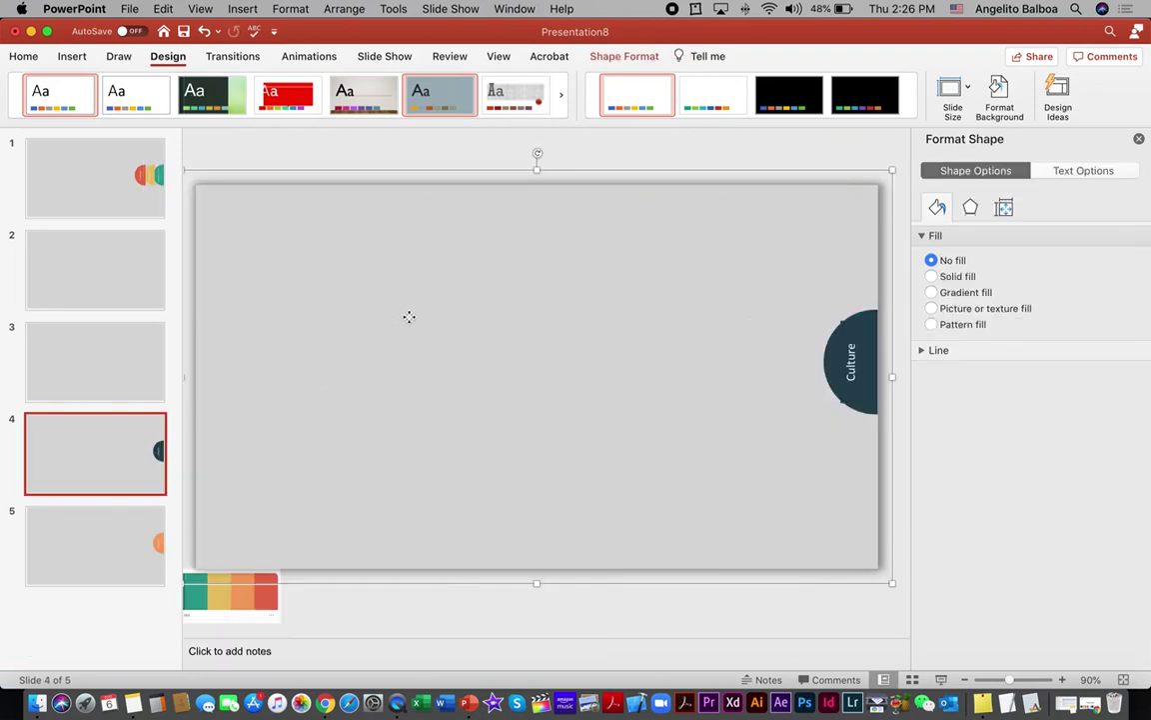
right_click(409, 317)
left_click(437, 324)
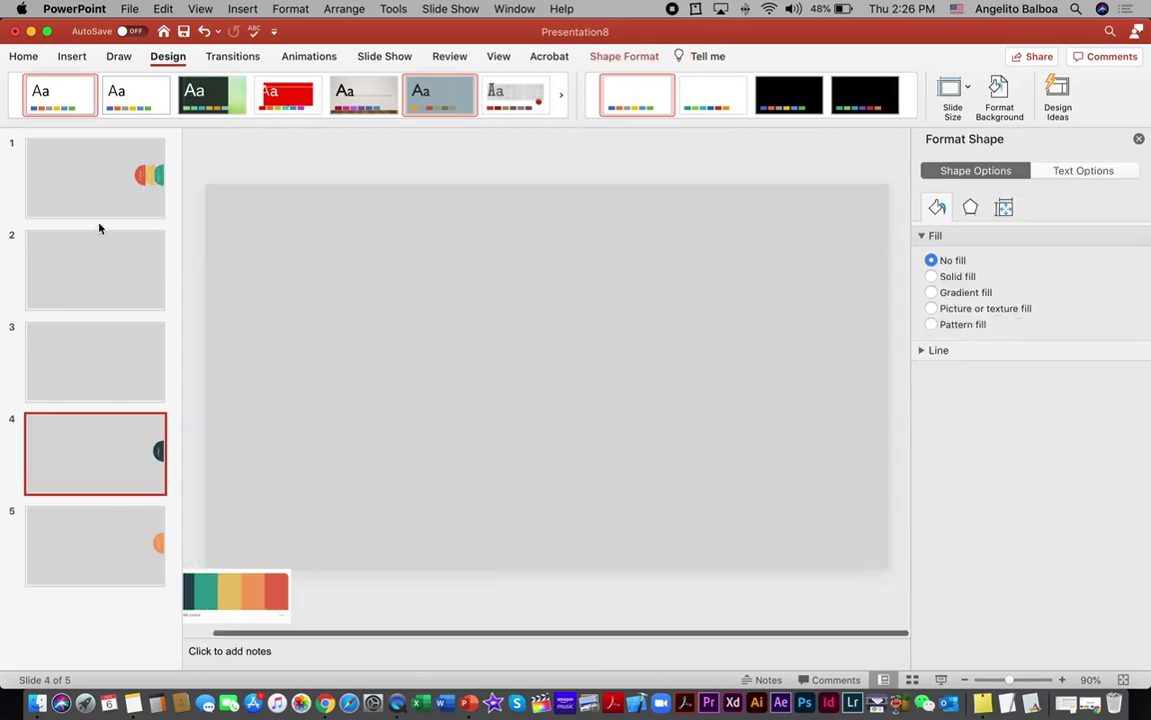
left_click(98, 208)
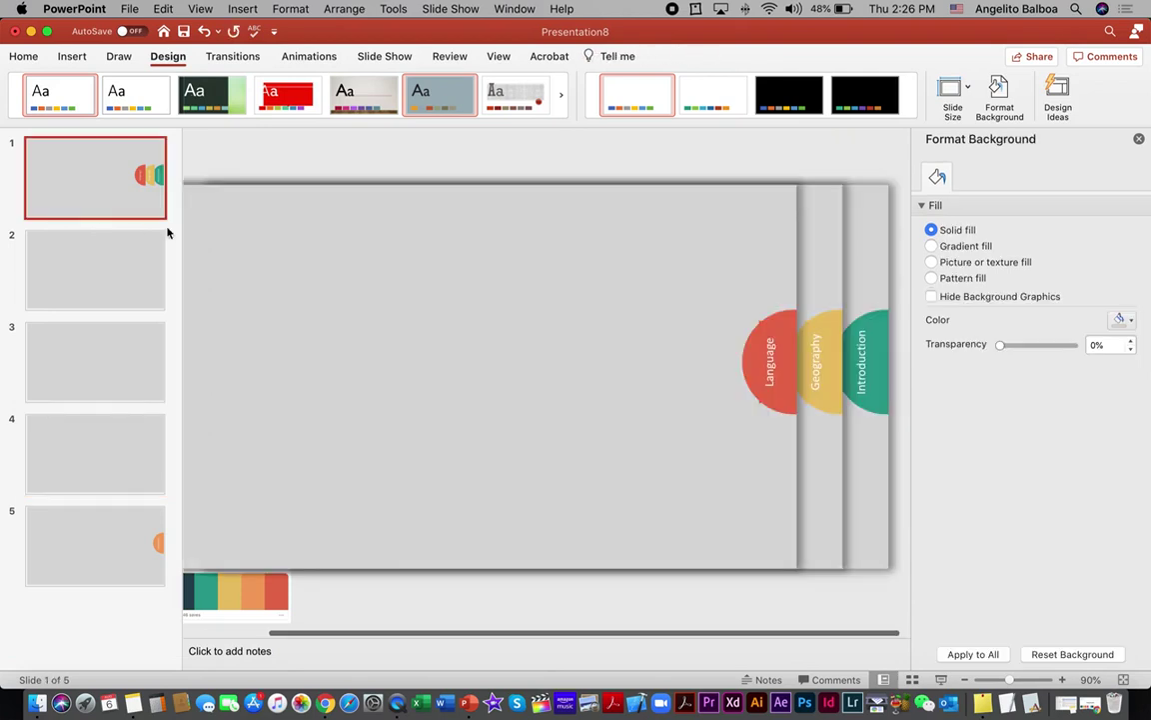
right_click(361, 169)
left_click(372, 200)
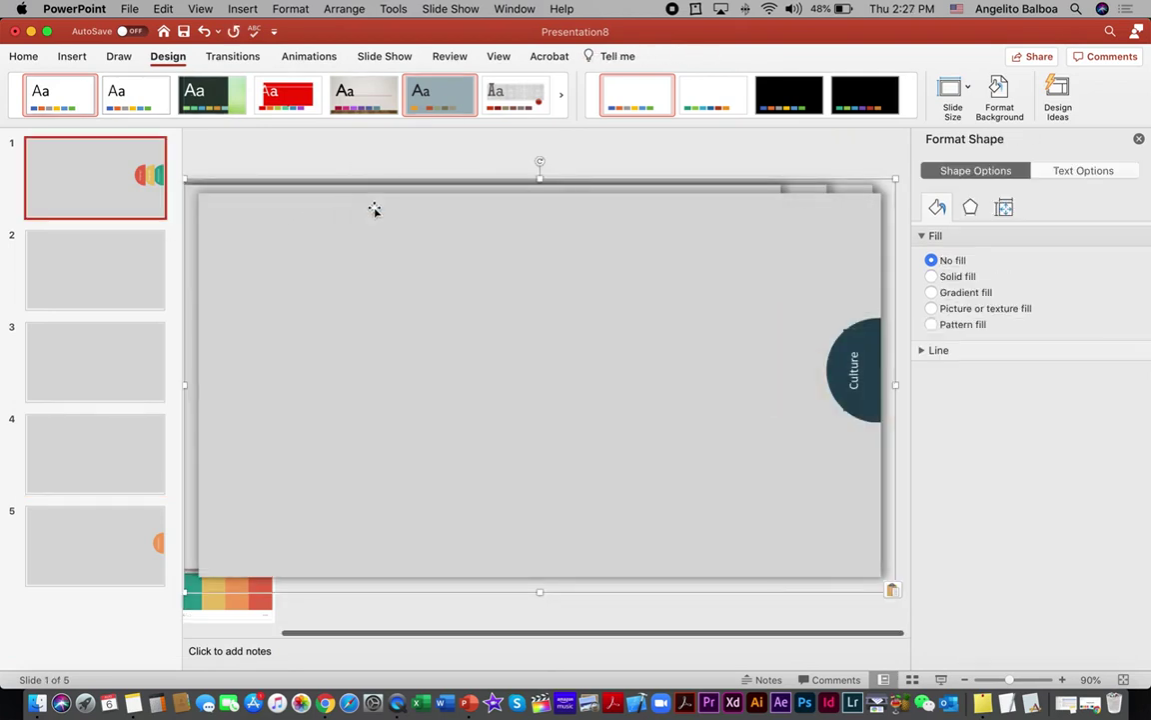
left_click_drag(465, 319, 315, 314)
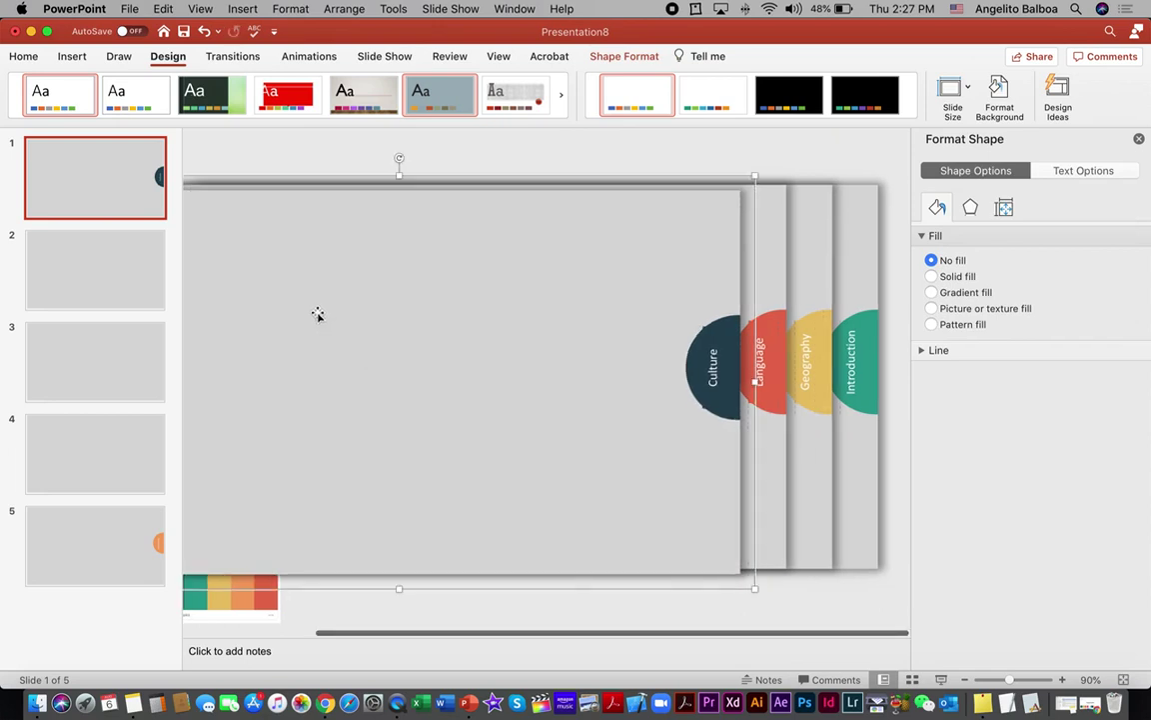
Step: Cut the "Landmarks" panel group from slide 5, paste it on slide 1 and place it left of the "Culture" tab
left_click(105, 532)
left_click(548, 295)
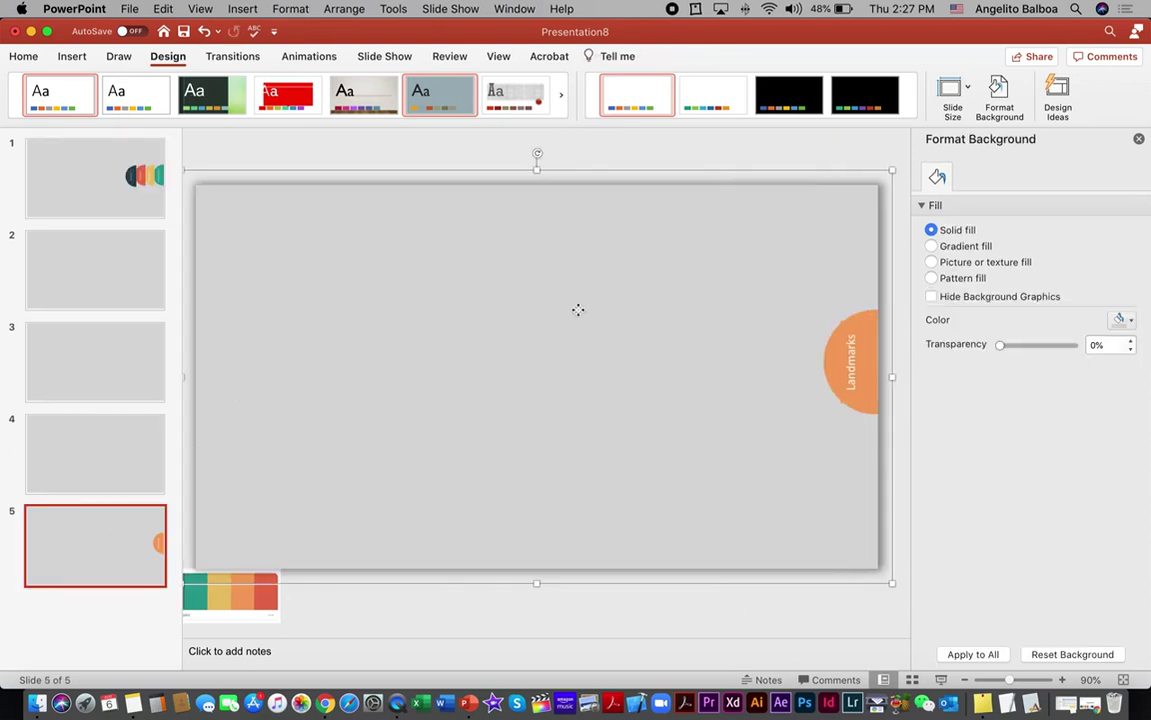
right_click(578, 310)
left_click(591, 319)
left_click(131, 211)
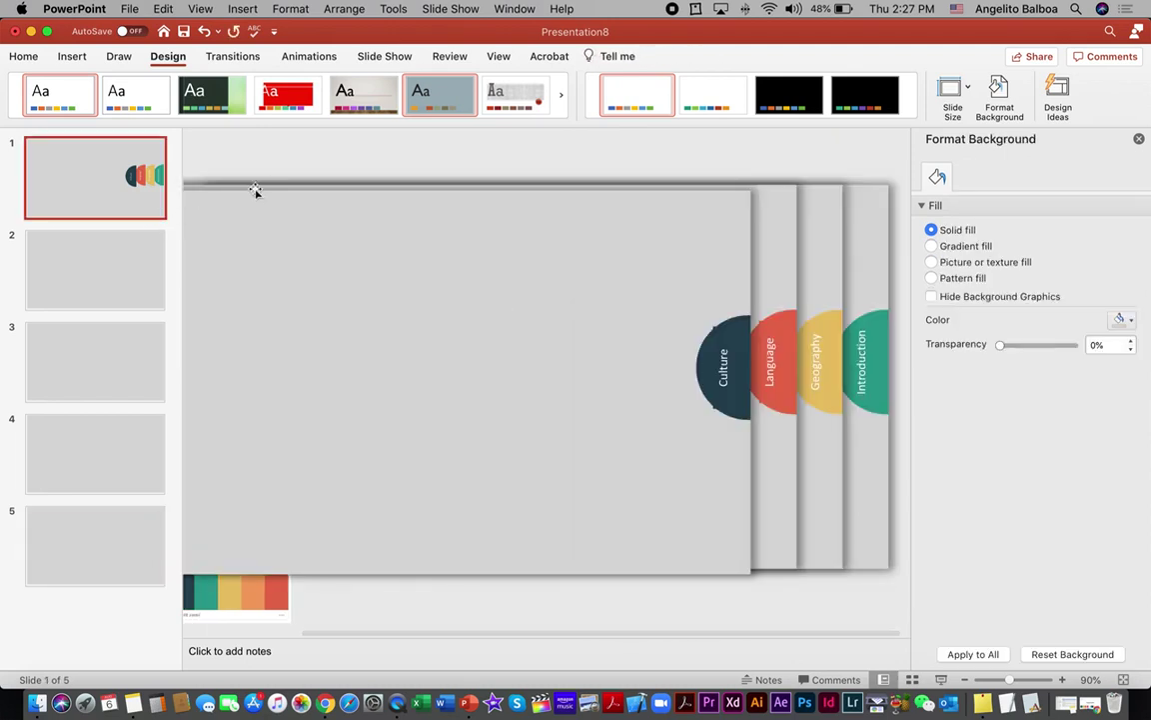
right_click(270, 168)
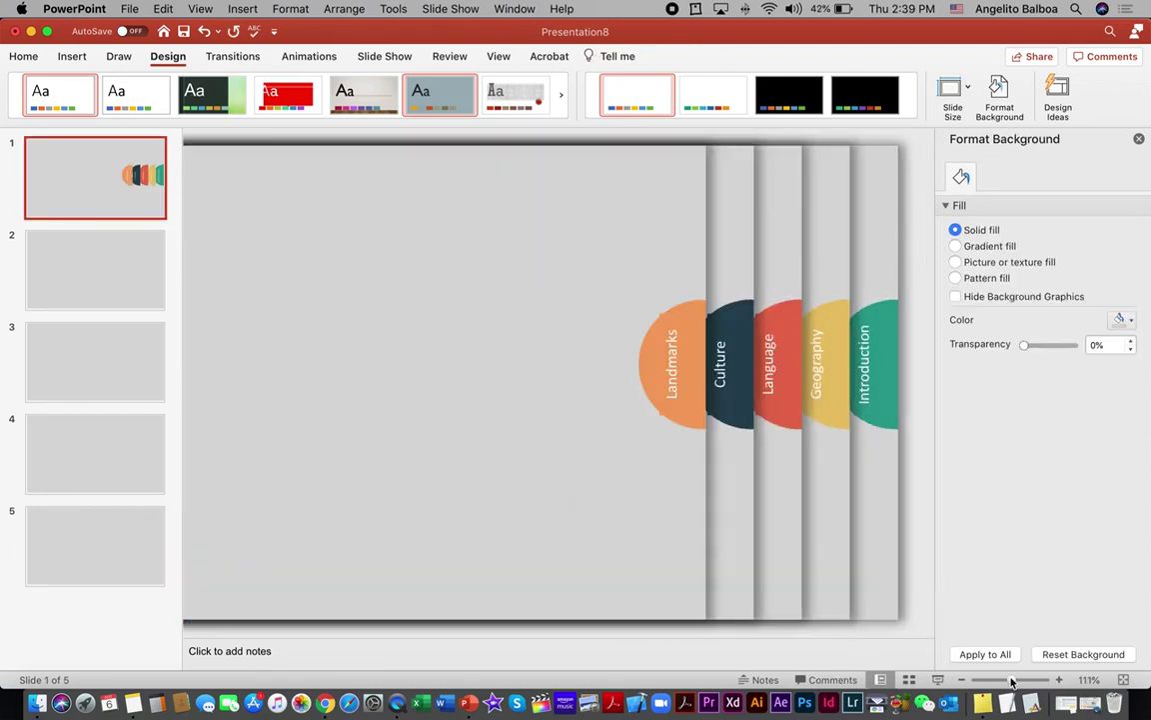
Step: Shrink the "Landmarks" text box at both ends so its corners stay inside the orange semicircle
left_click_drag(1012, 682, 1021, 681)
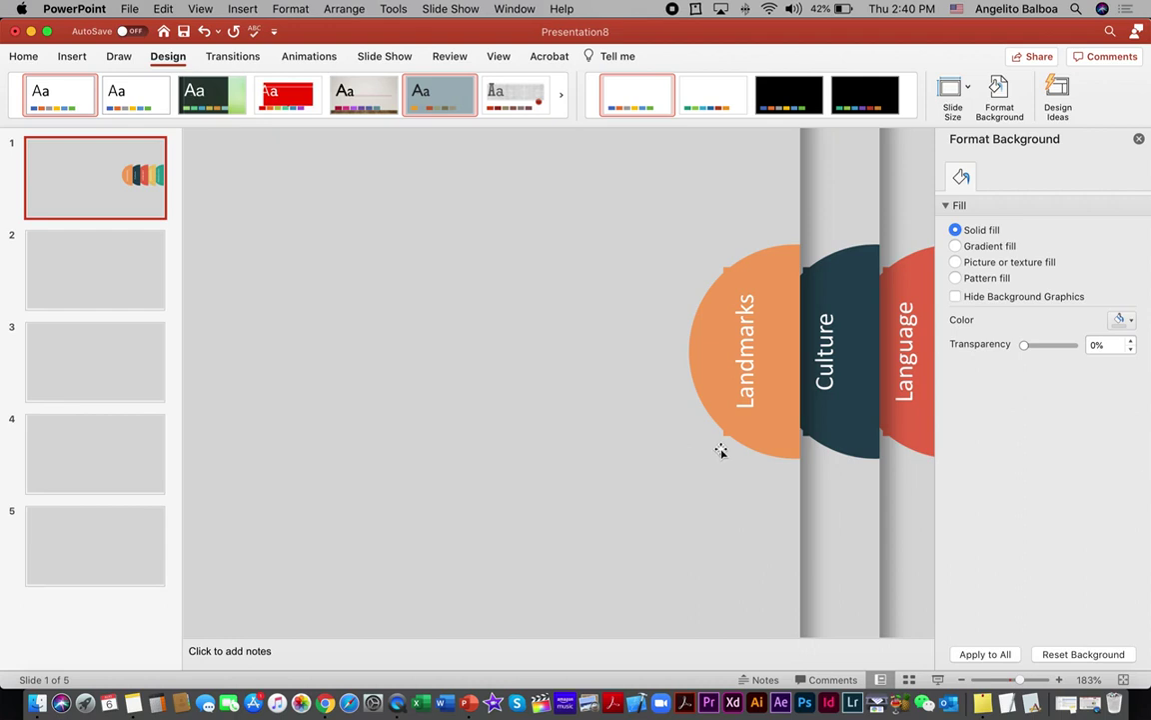
scroll(725, 441, "left", 1)
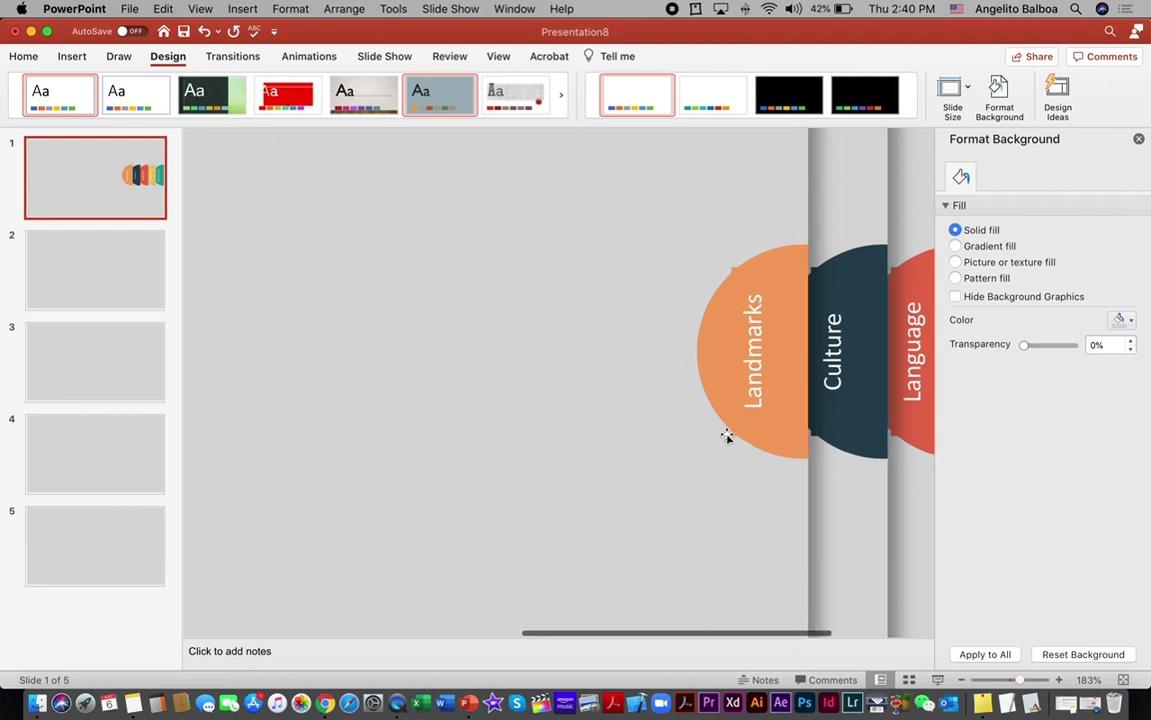
left_click(757, 392)
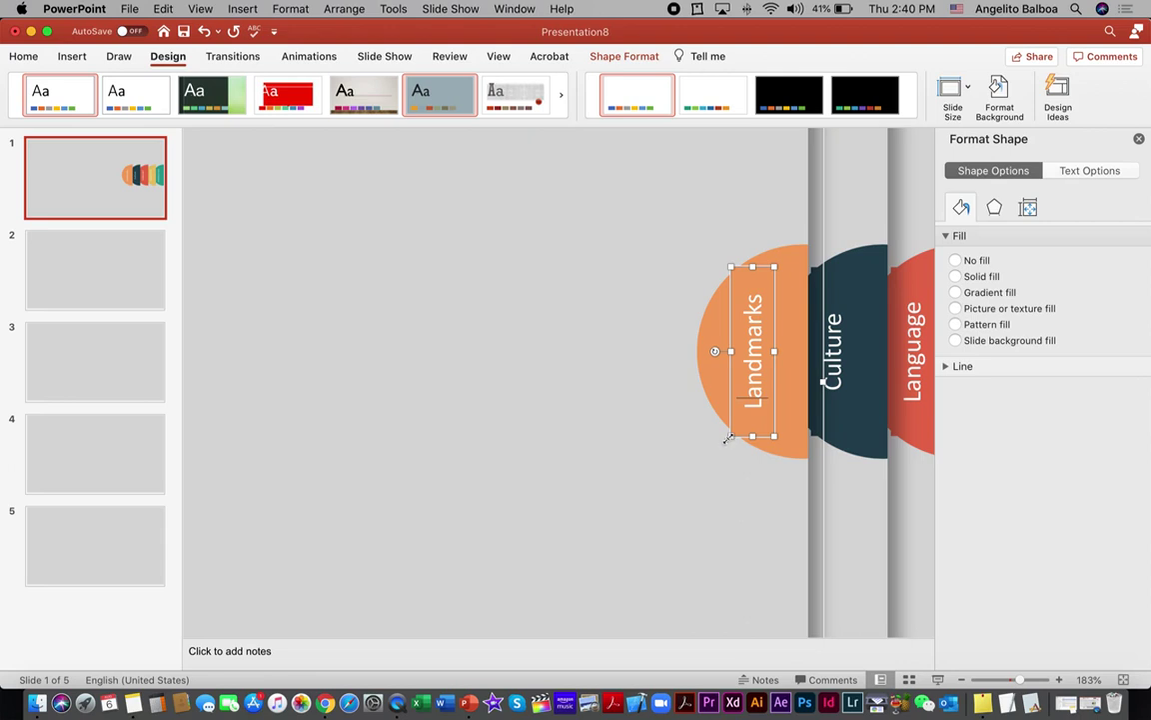
left_click_drag(728, 438, 728, 420)
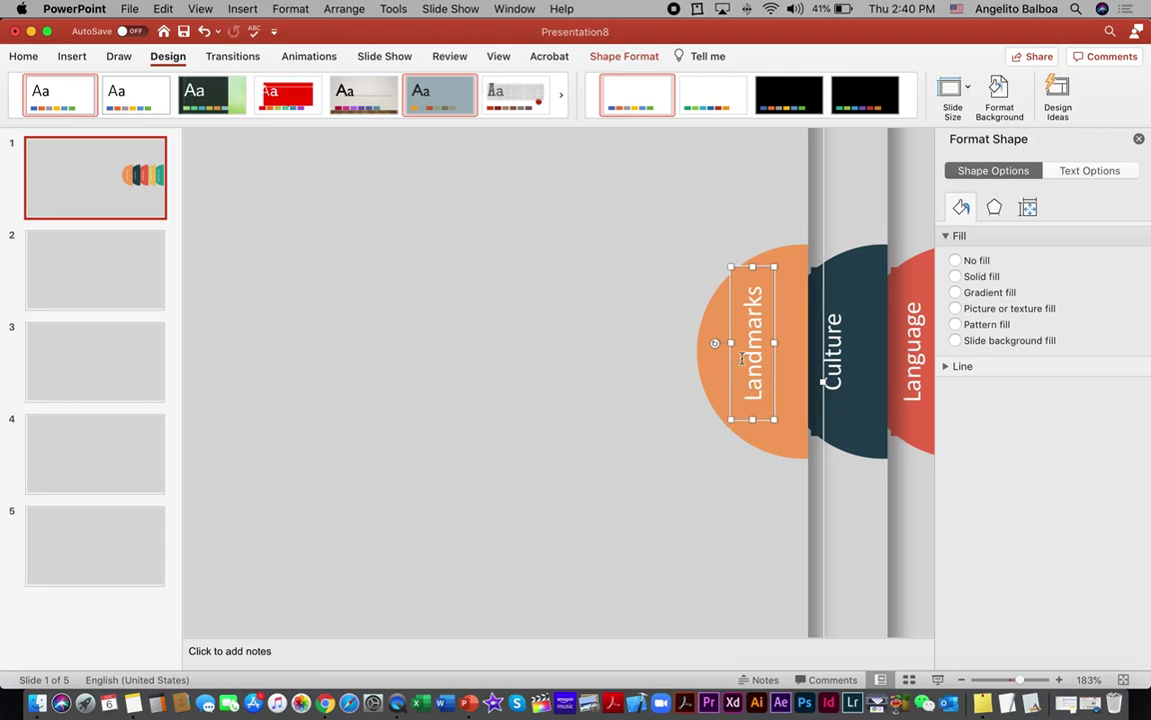
left_click_drag(732, 266, 728, 274)
left_click(671, 319)
Step: Shrink the "Culture" and "Language" text boxes so their corners stay inside the navy and red semicircles
left_click(847, 363)
left_click(846, 363)
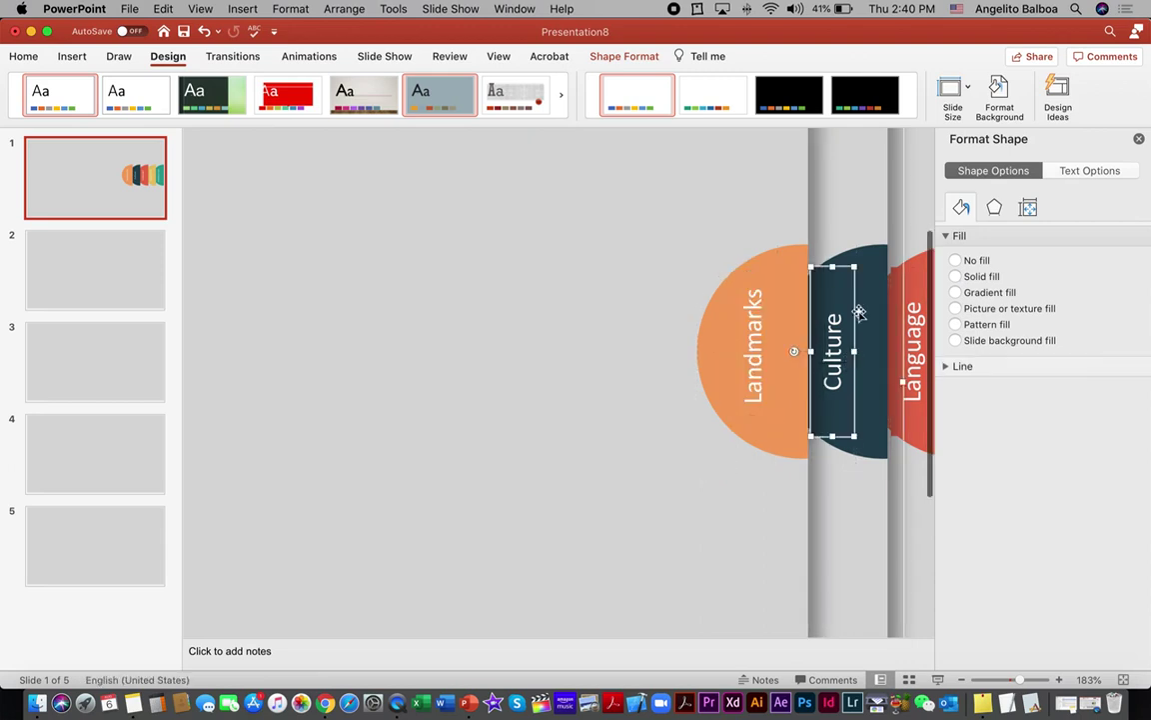
left_click_drag(812, 262, 818, 271)
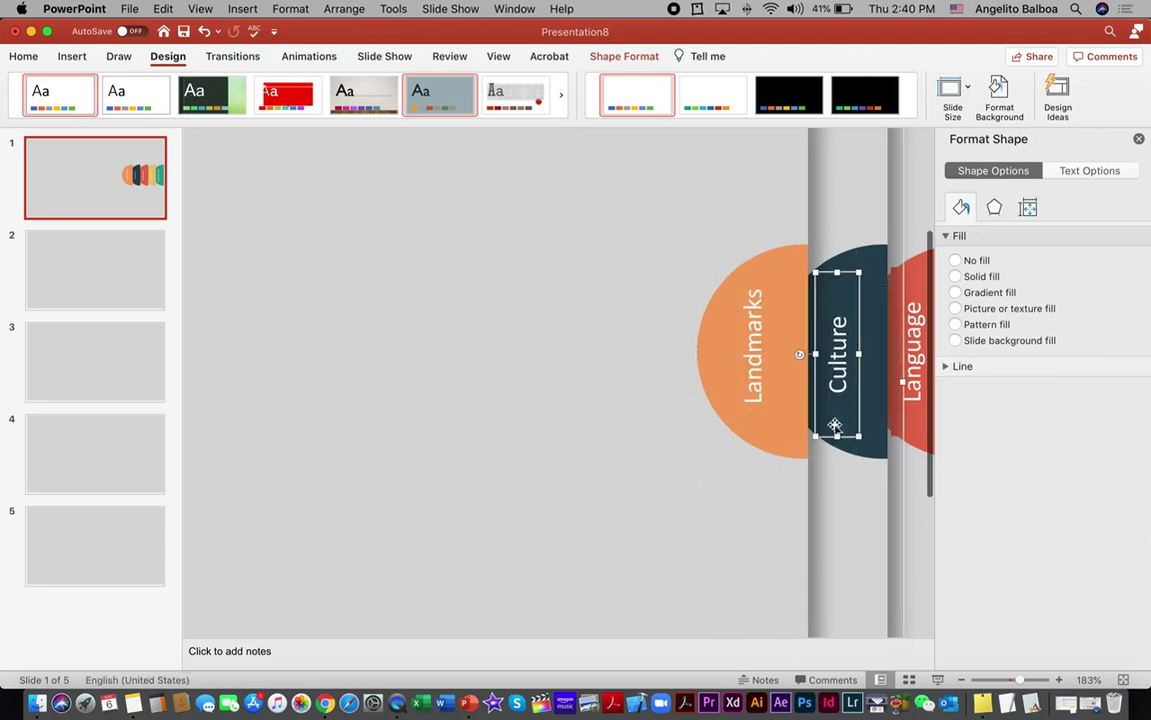
scroll(805, 403, "right", 3)
left_click(805, 403)
left_click_drag(822, 370, 830, 363)
Step: Shrink the "Geography" and "Introduction" text boxes so their corners stay inside the yellow and green semicircles
scroll(830, 363, "right", 2)
scroll(830, 363, "right", 2)
left_click(830, 360)
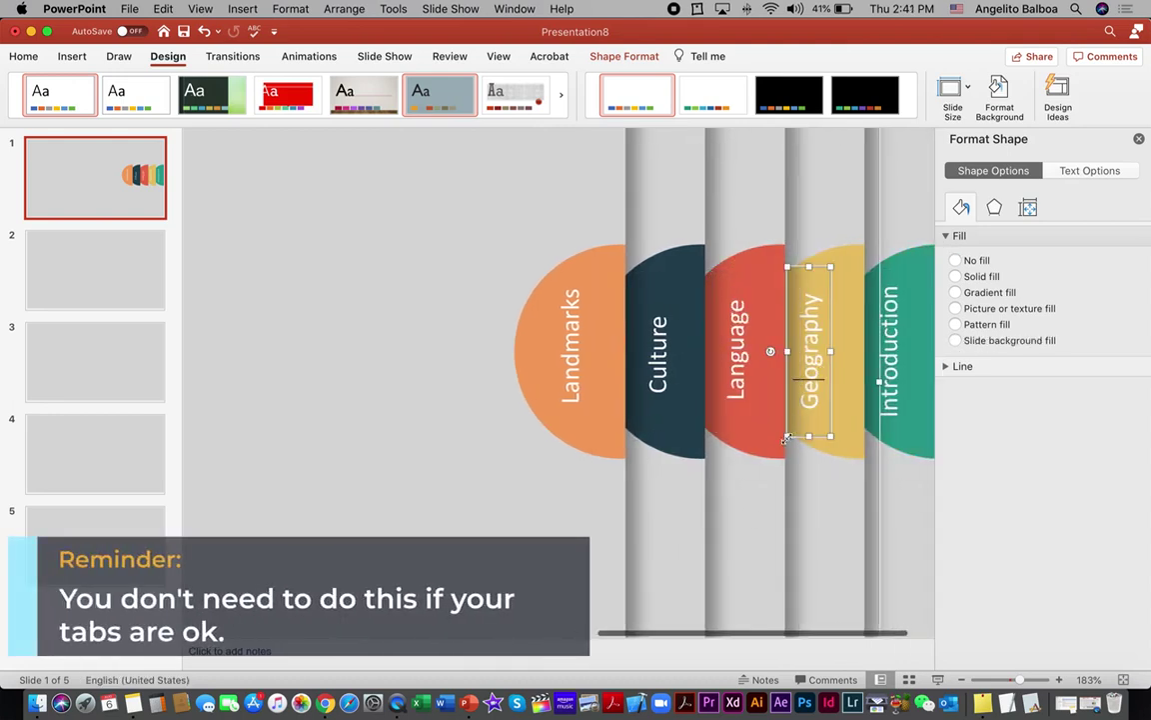
scroll(829, 360, "right", 2)
left_click(835, 351)
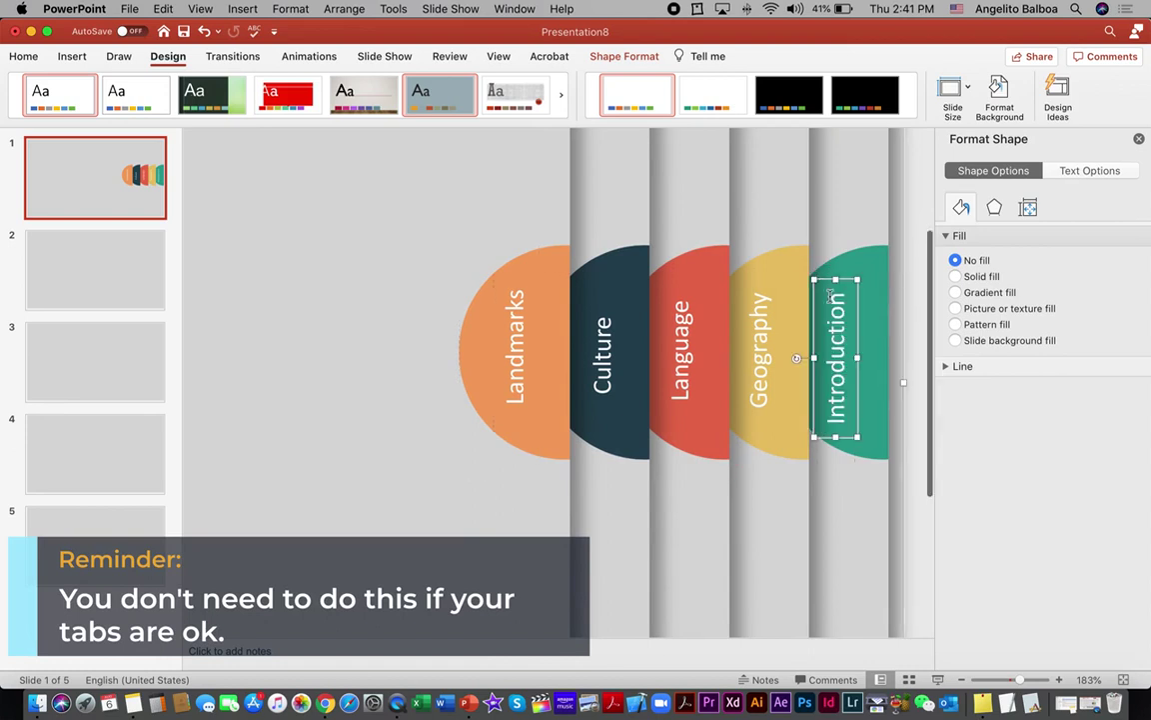
scroll(835, 352, "right", 1)
left_click_drag(834, 268, 834, 280)
left_click(886, 381)
mouse_move(1020, 679)
left_mouse_down()
mouse_move(998, 679)
mouse_move(1006, 682)
left_mouse_up()
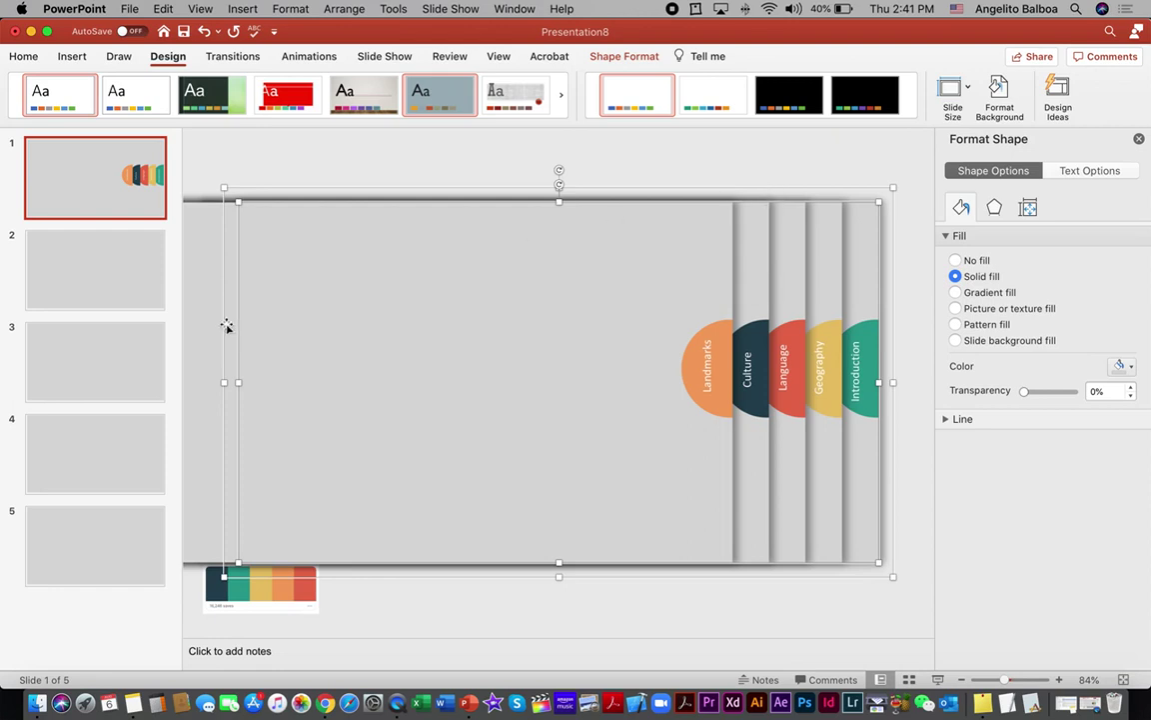
Step: Delete the empty slides 2 through 5
left_click(95, 270)
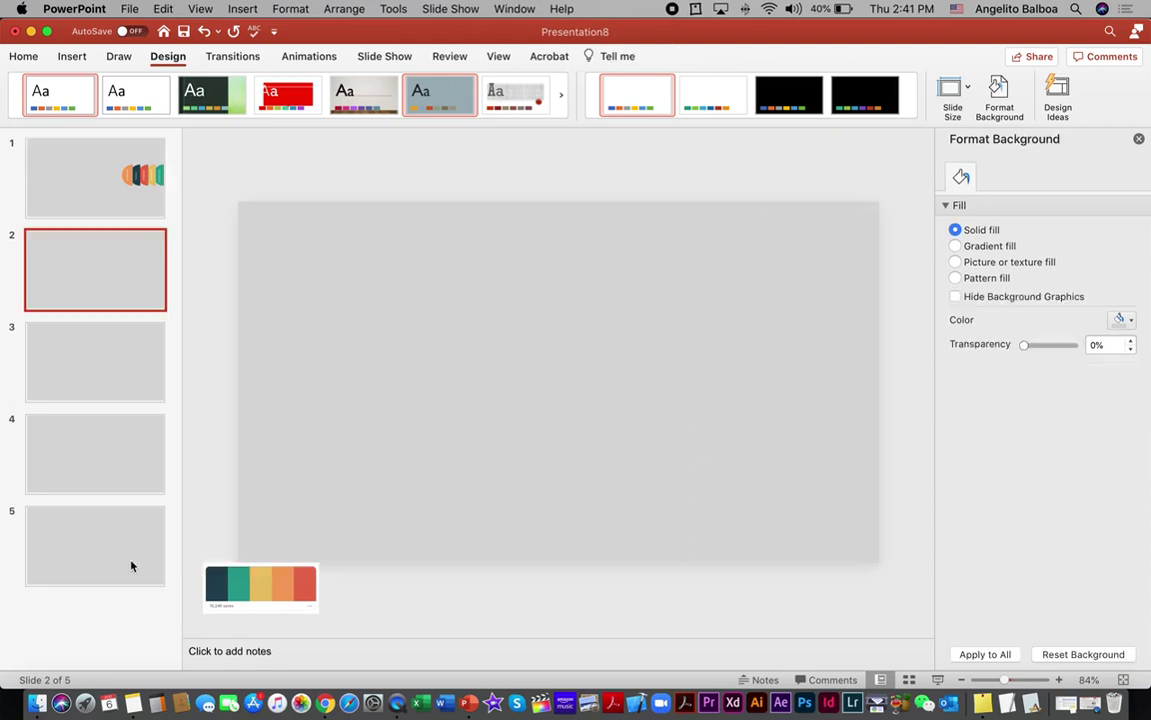
left_click(130, 568, "shift")
key("Delete")
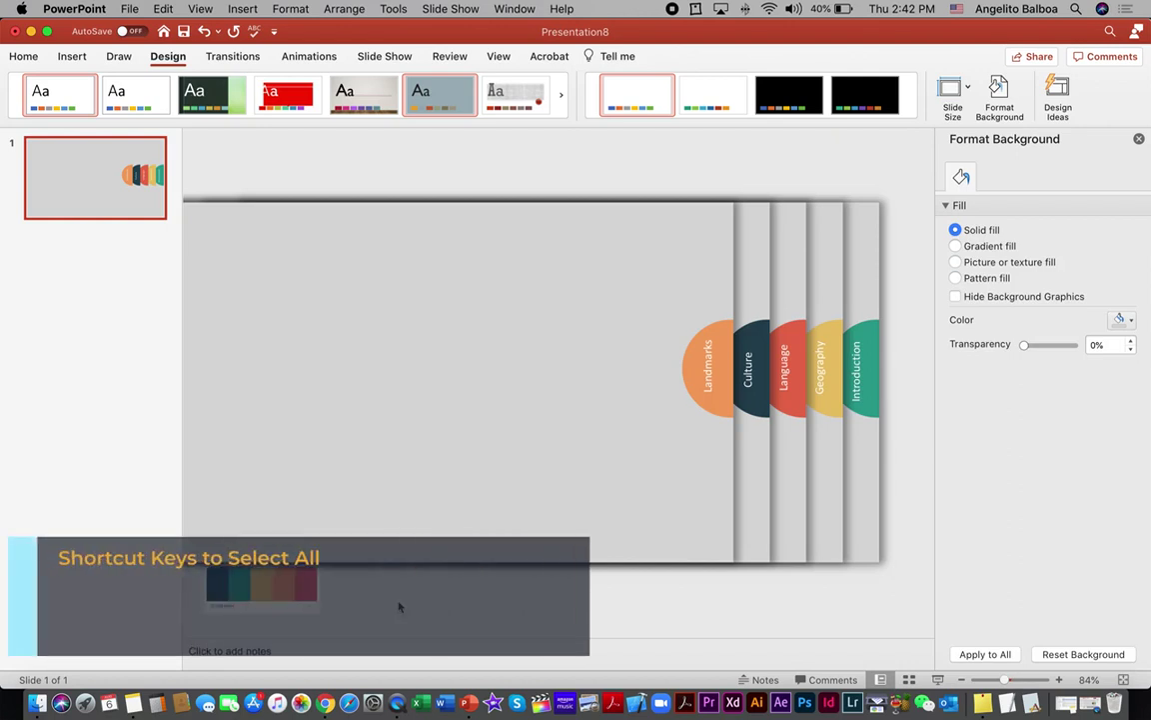
Step: Move all five panel groups together to the left side of slide 1, leaving the color palette picture in place
key("super+a")
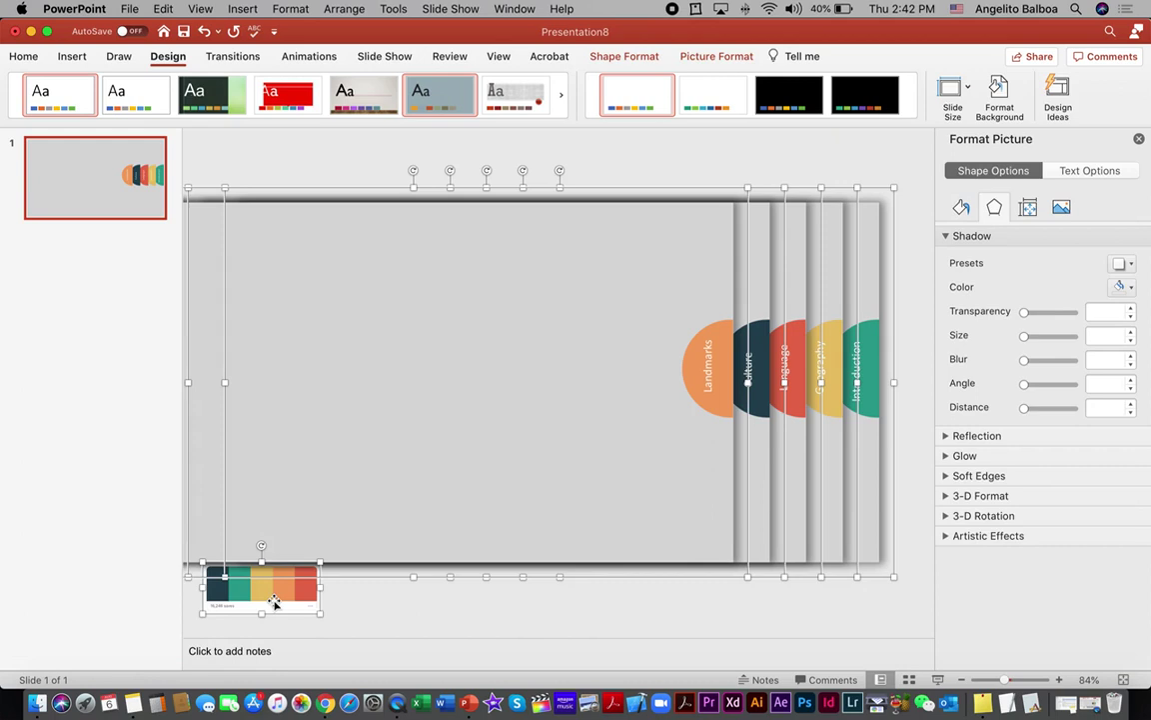
left_click(274, 600, "shift")
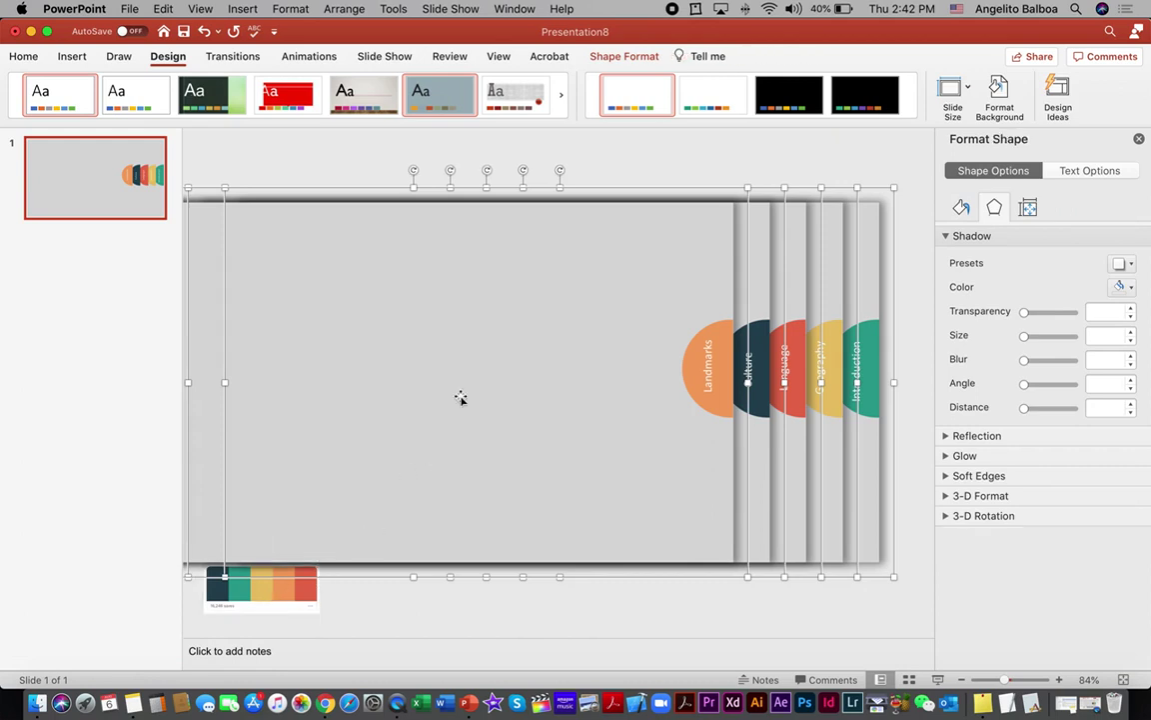
left_click_drag(514, 401, 290, 399)
left_click_drag(373, 332, 285, 277)
left_click_drag(352, 249, 315, 268)
left_click_drag(344, 314, 243, 272)
left_click(411, 185)
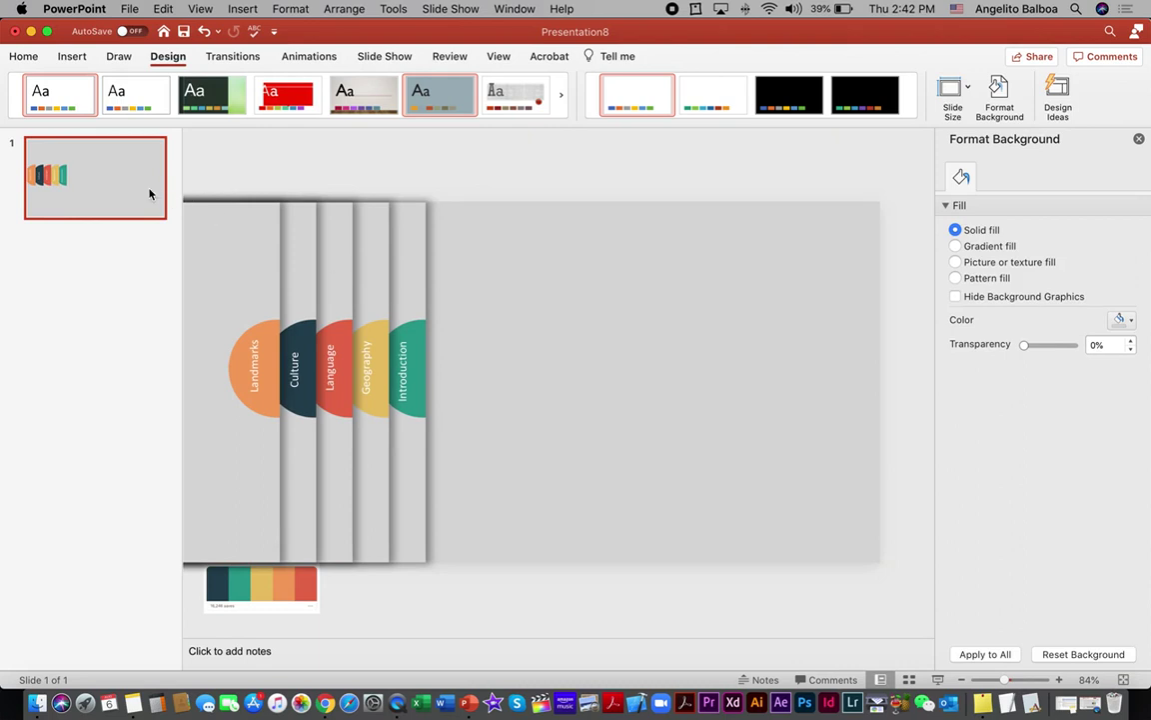
Step: Duplicate slide 1 and move the "Introduction" panel on the copy across to the slide's right edge
key("super+d")
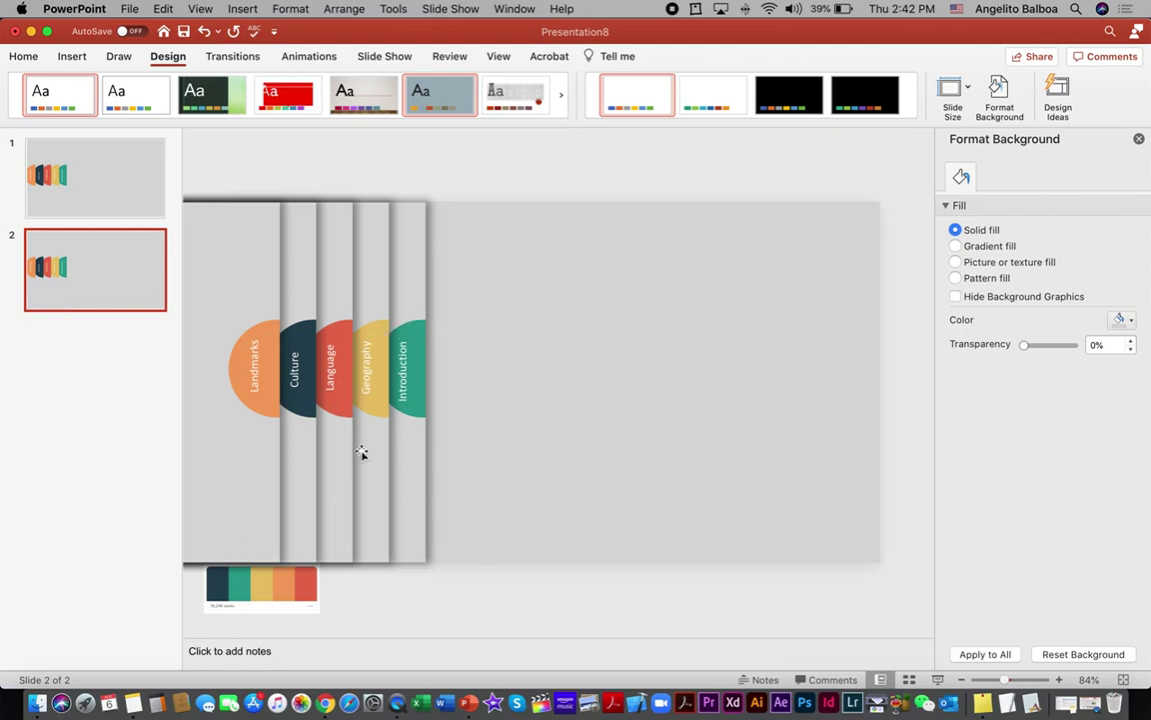
left_click(408, 301)
left_click_drag(408, 302, 849, 318)
Step: Duplicate slide 2 and move the "Geography" panel on the copy right until it sits beside the "Introduction" tab
left_click(118, 269)
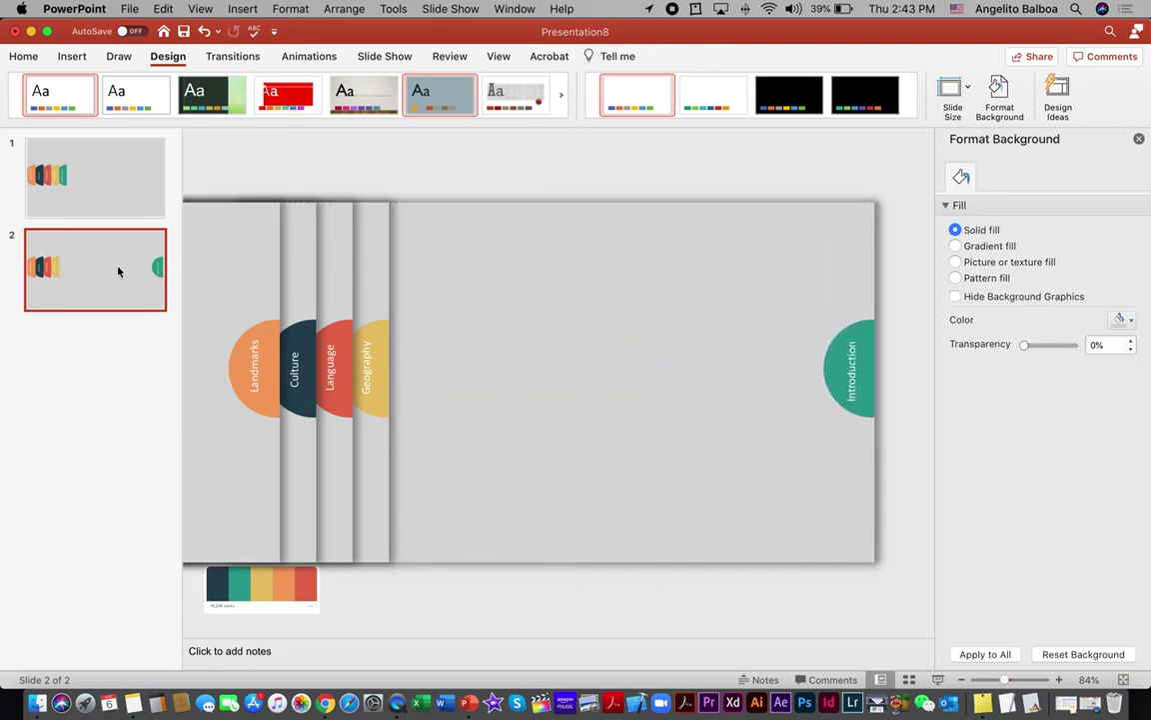
key("super+d")
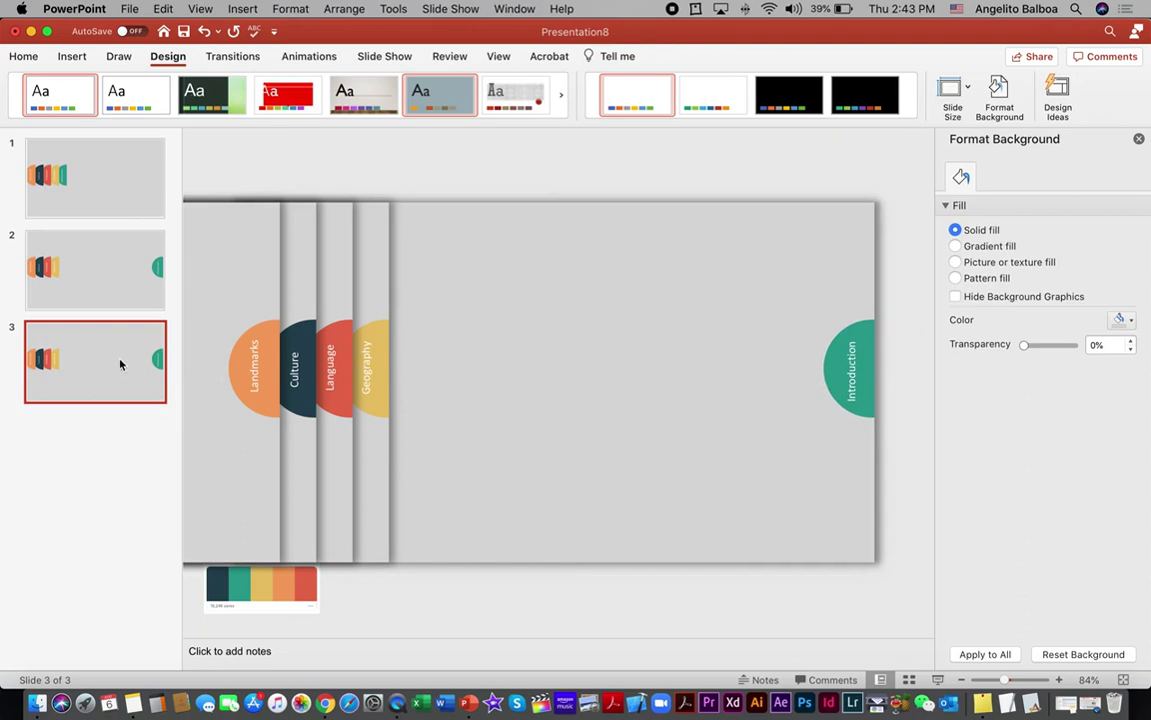
left_click_drag(367, 300, 840, 309)
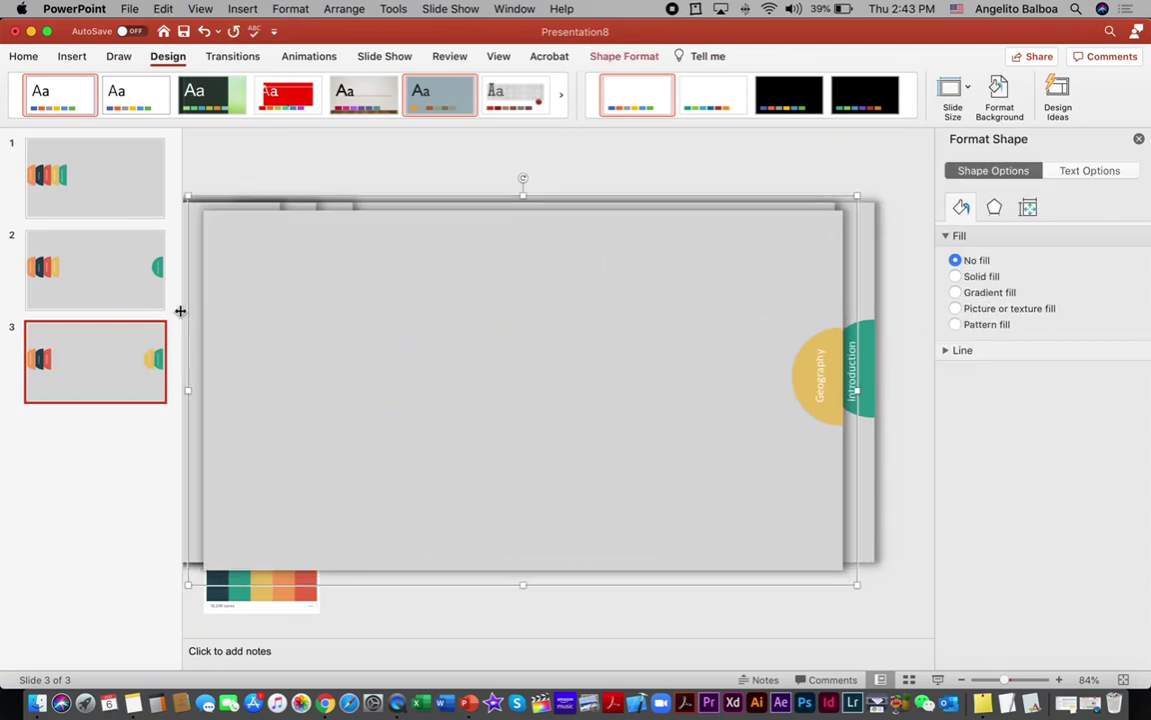
Step: Duplicate slide 3 and move the "Language" panel on the copy right until it sits beside the "Geography" tab
left_click(113, 357)
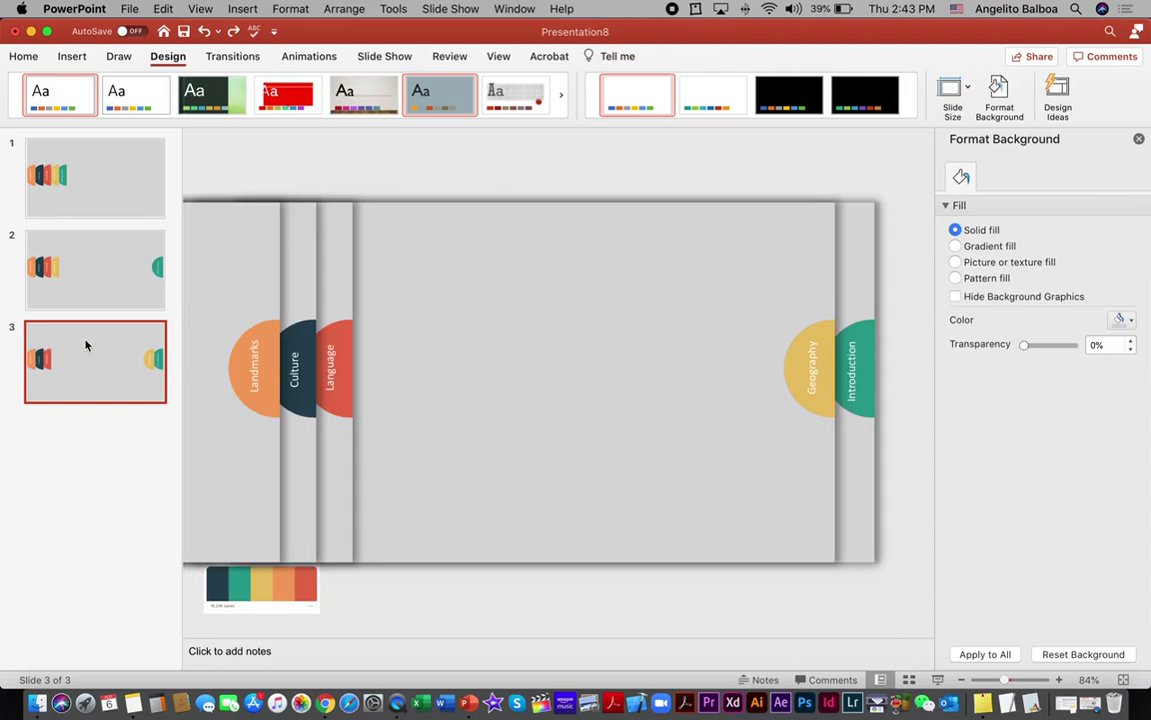
key("super+shift+d")
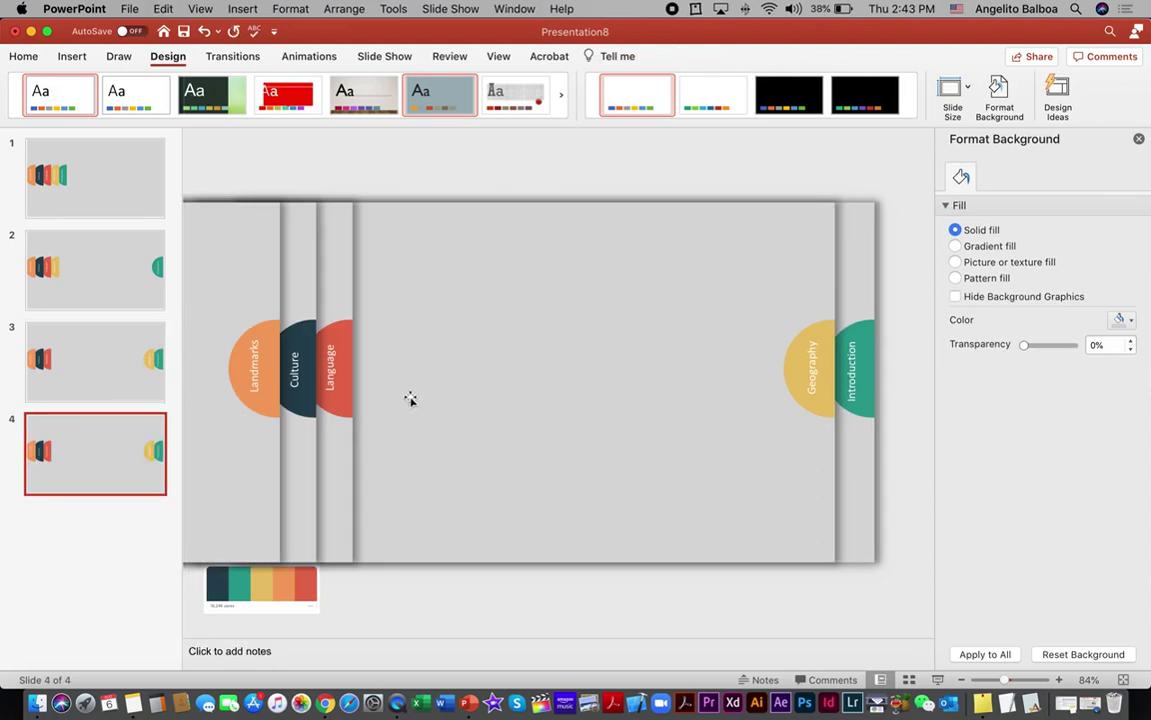
left_click(328, 268)
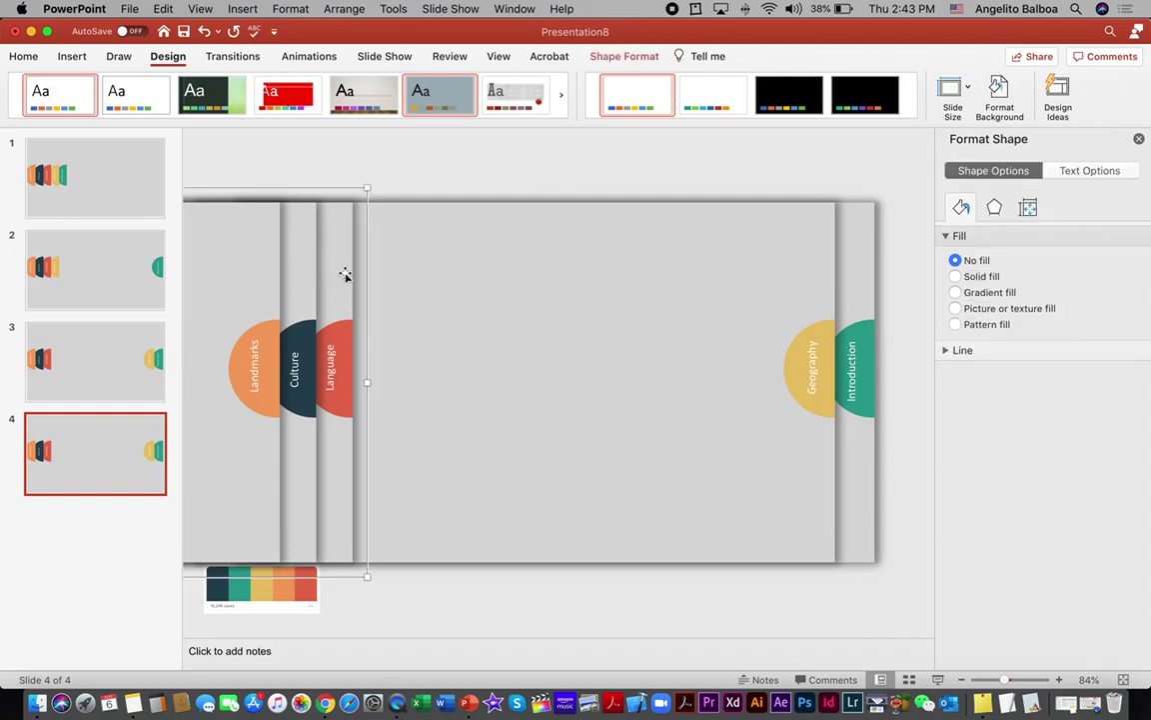
left_click_drag(346, 273, 790, 291)
Step: Duplicate slide 4 and move the "Culture" panel on the copy right until it sits beside the "Language" tab
left_click(93, 453)
key("super+d")
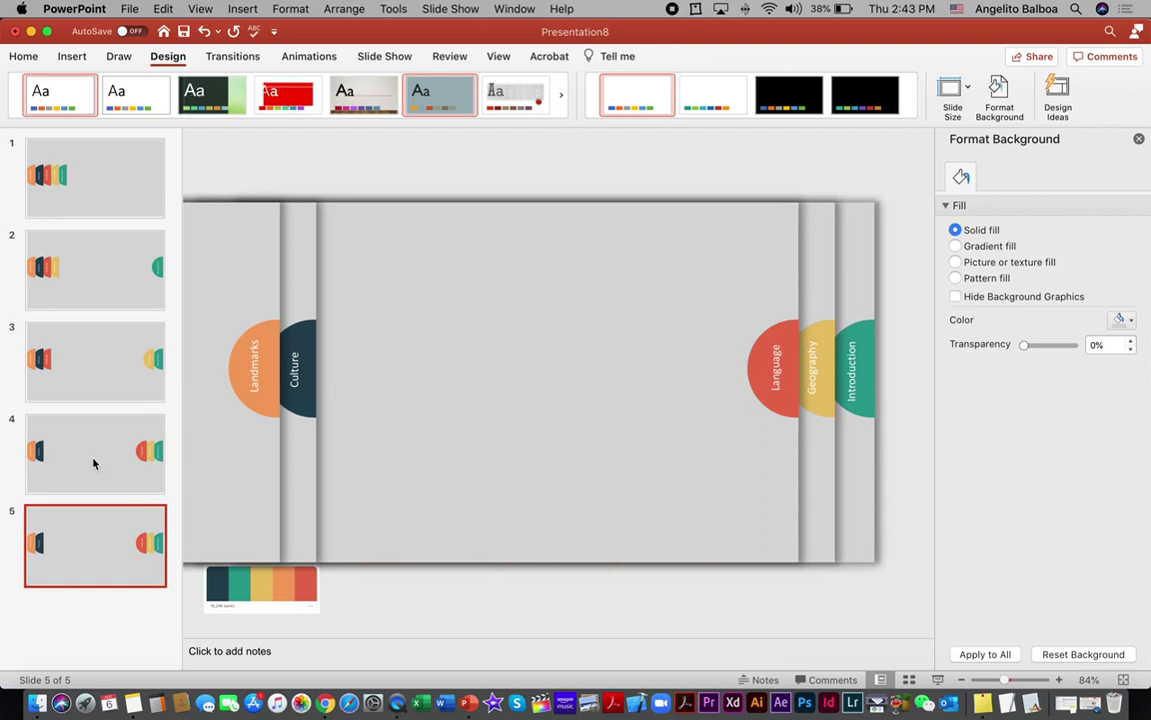
left_click(297, 503)
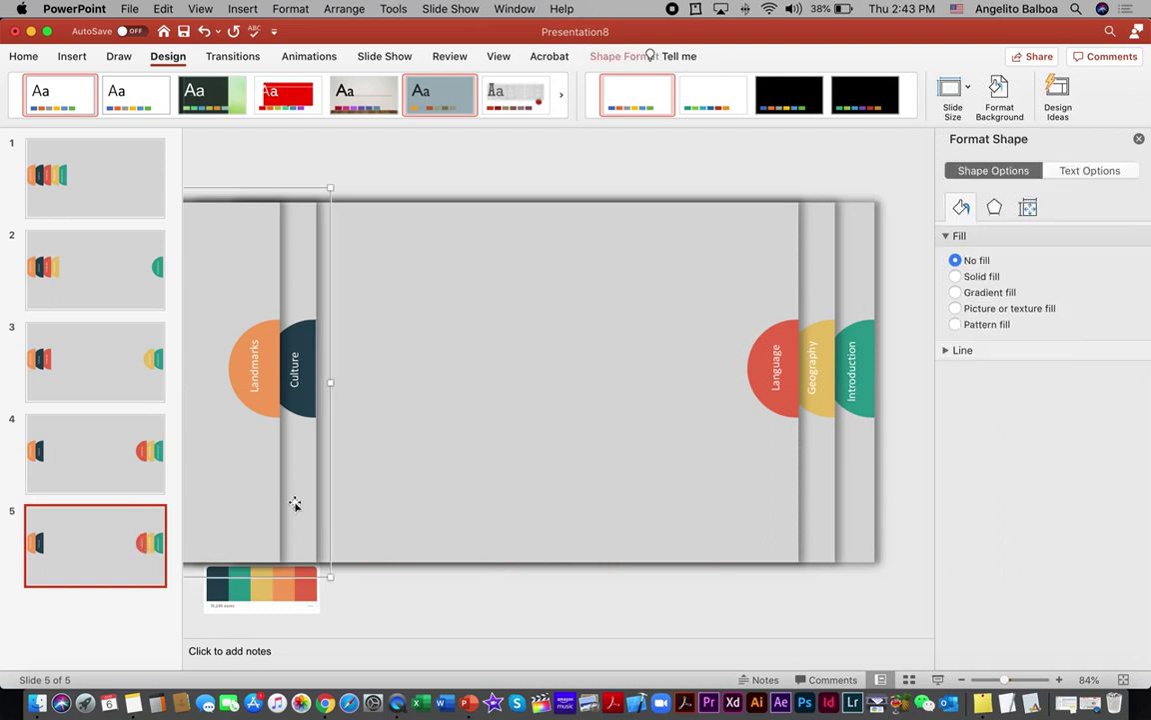
left_click_drag(296, 500, 744, 500)
Step: Duplicate slide 5, move the "Landmarks" panel on the copy right beside the "Culture" tab, and return to slide 1
left_click(103, 569)
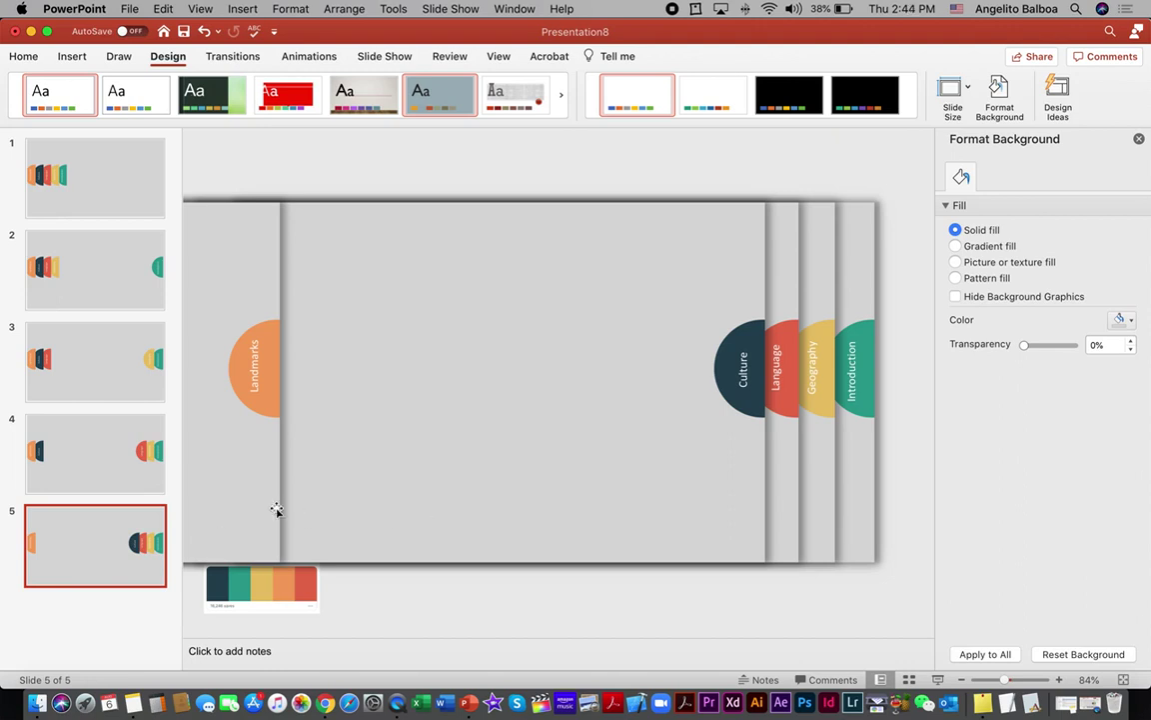
key("super+shift+d")
left_click_drag(206, 514, 658, 537)
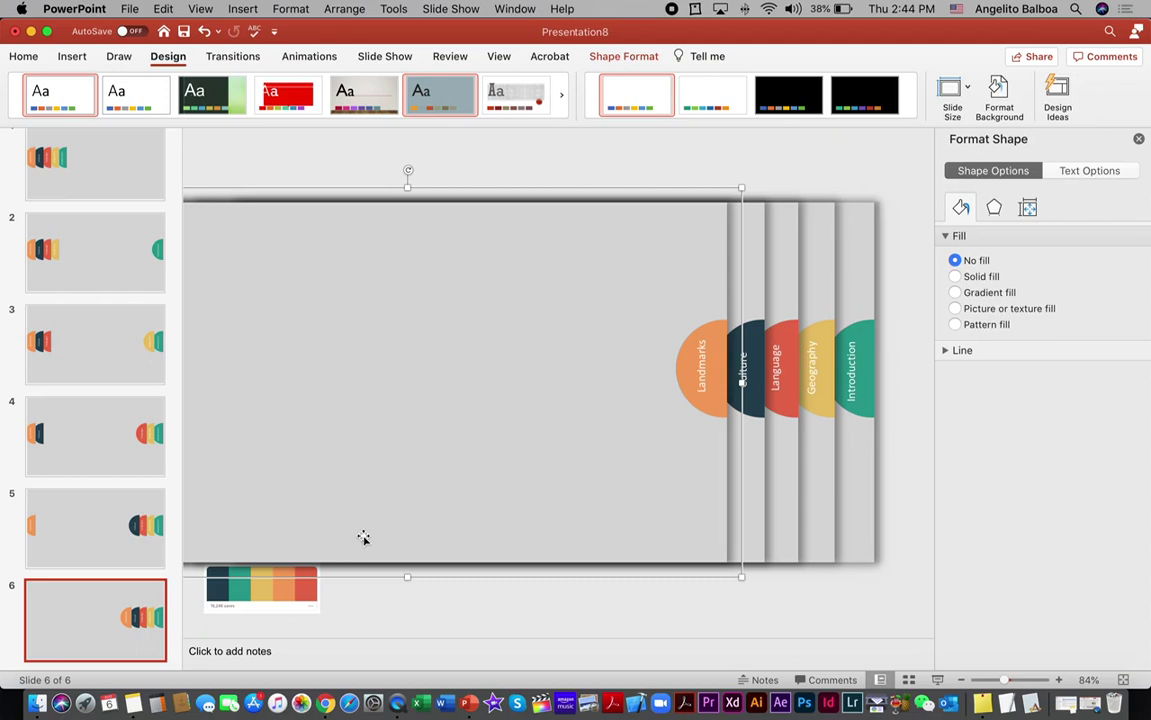
left_click(78, 189)
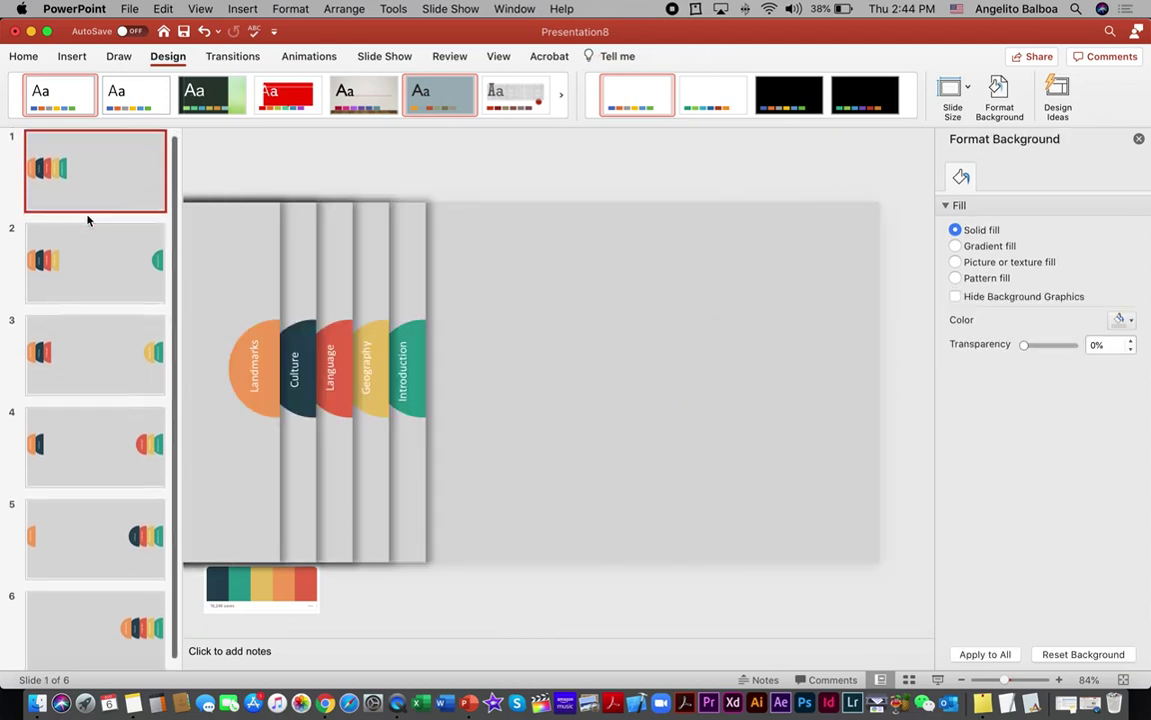
Step: Apply the Morph transition to all six slides at once
scroll(88, 220, "down", 1)
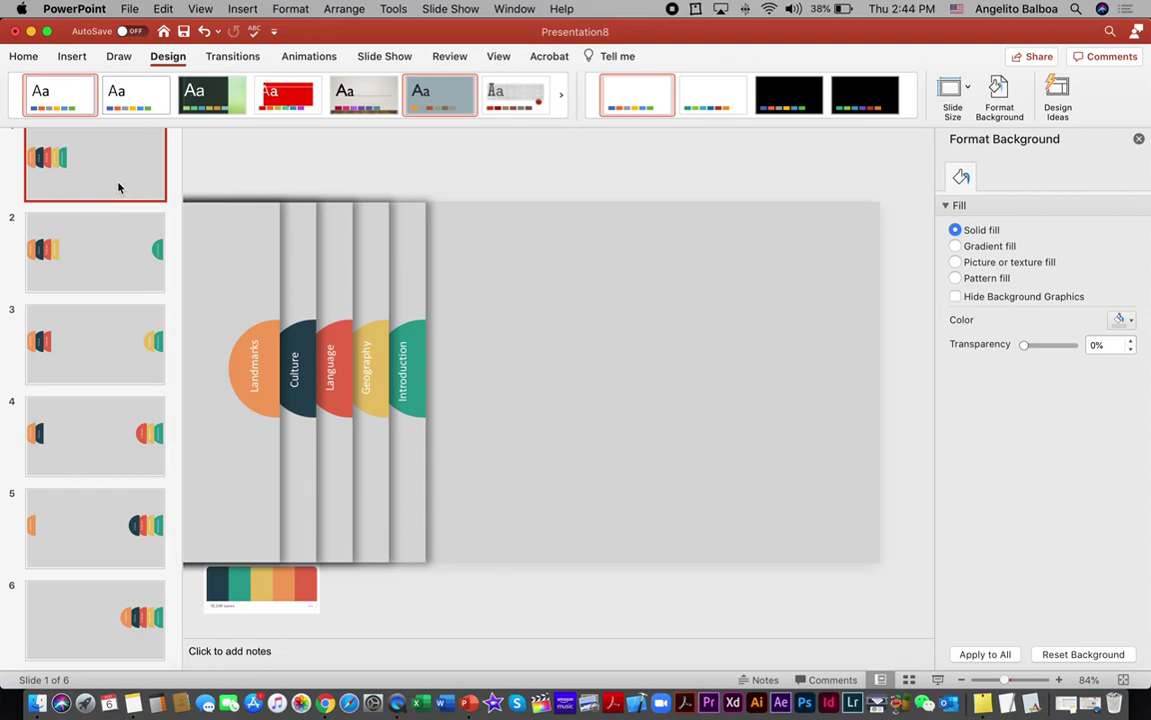
key("super+a")
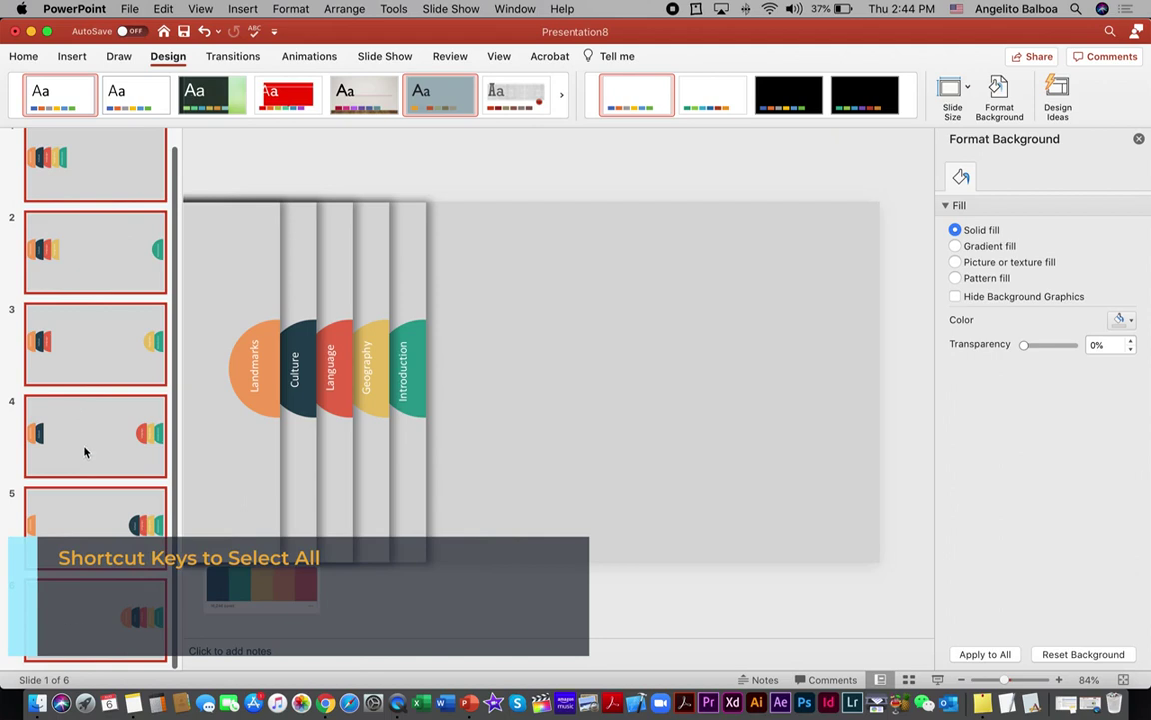
left_click_drag(242, 31, 265, 32)
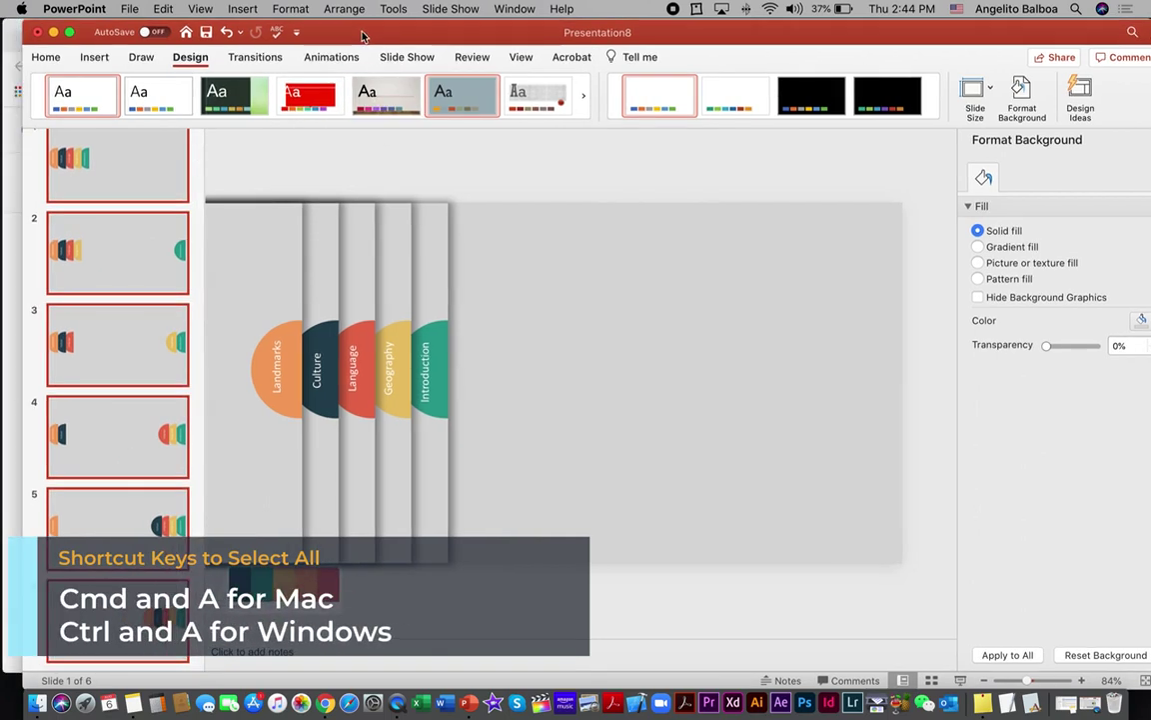
left_click(260, 60)
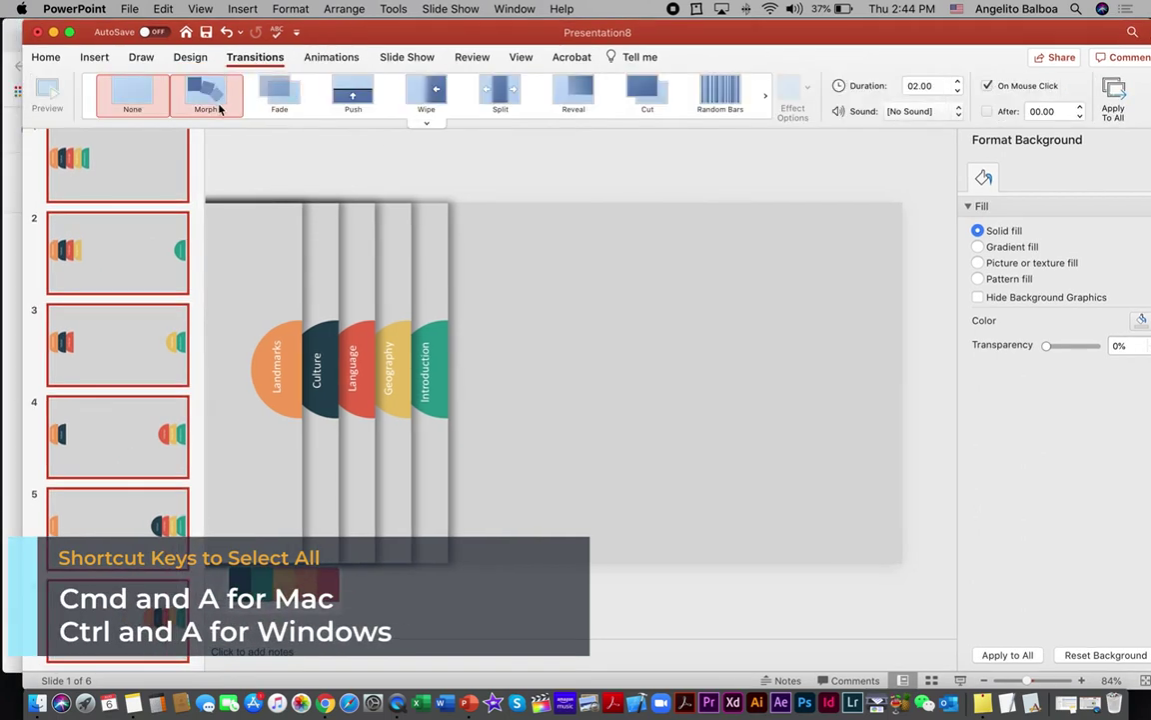
left_click(218, 106)
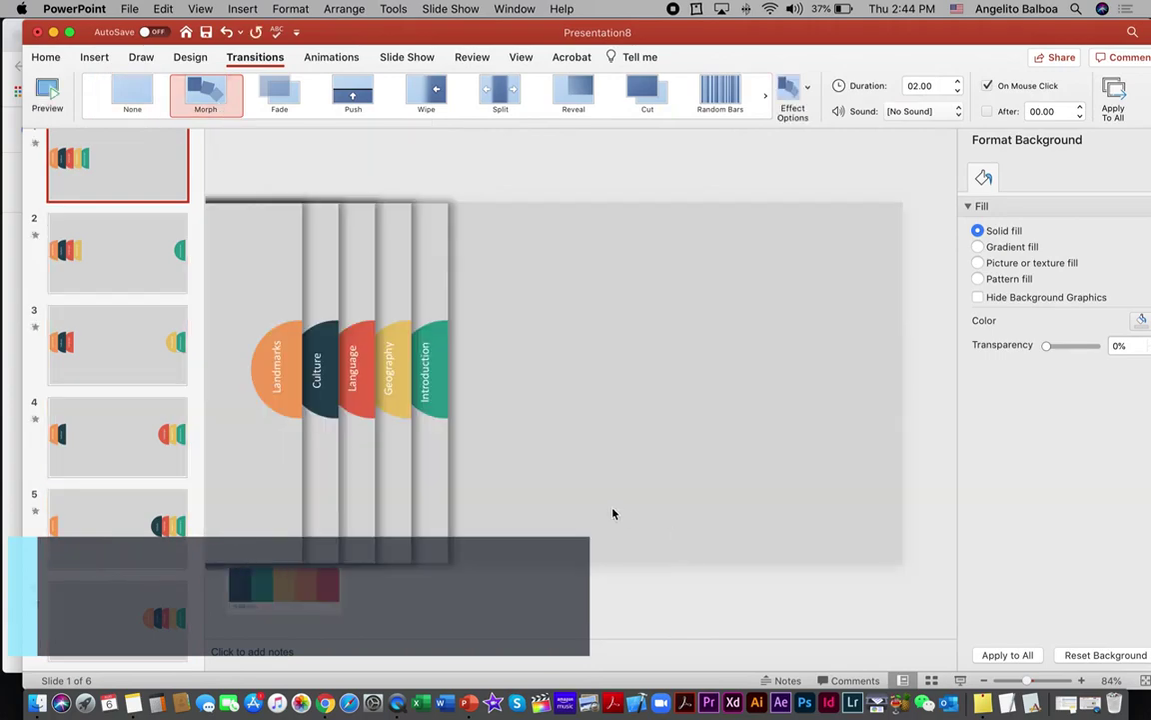
Step: Play the slide show from slide 1 through slide 6 to check the panel transitions, and exit it
key("super+shift+Return")
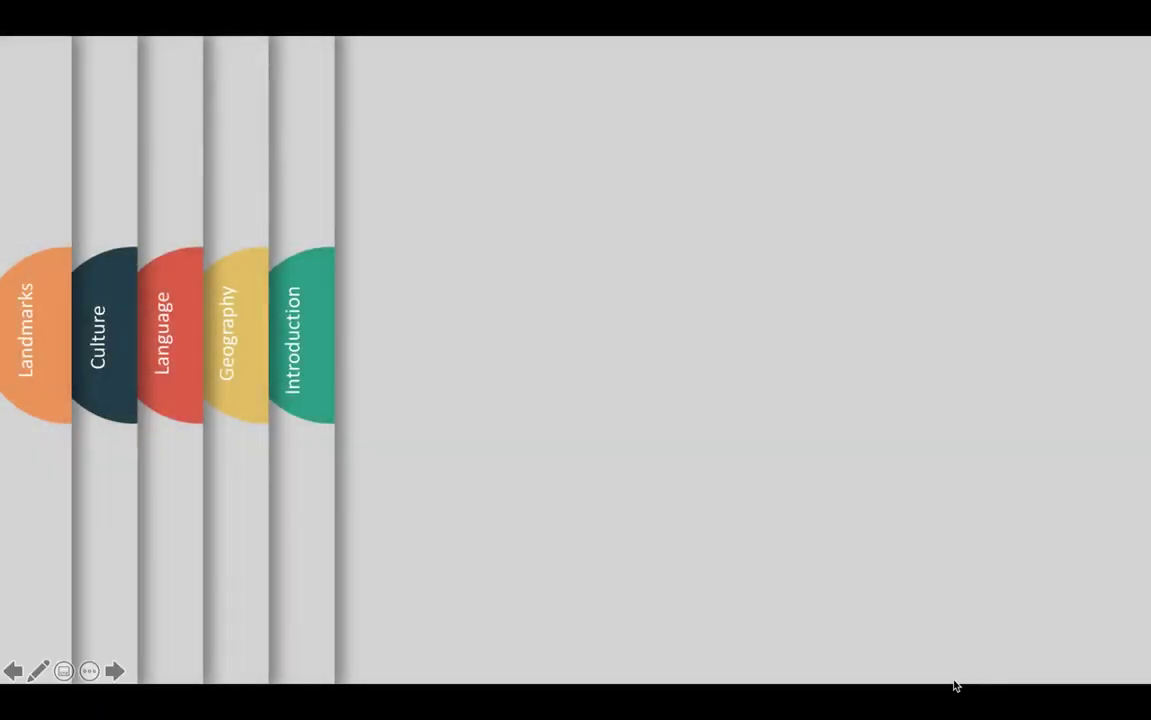
key("Right")
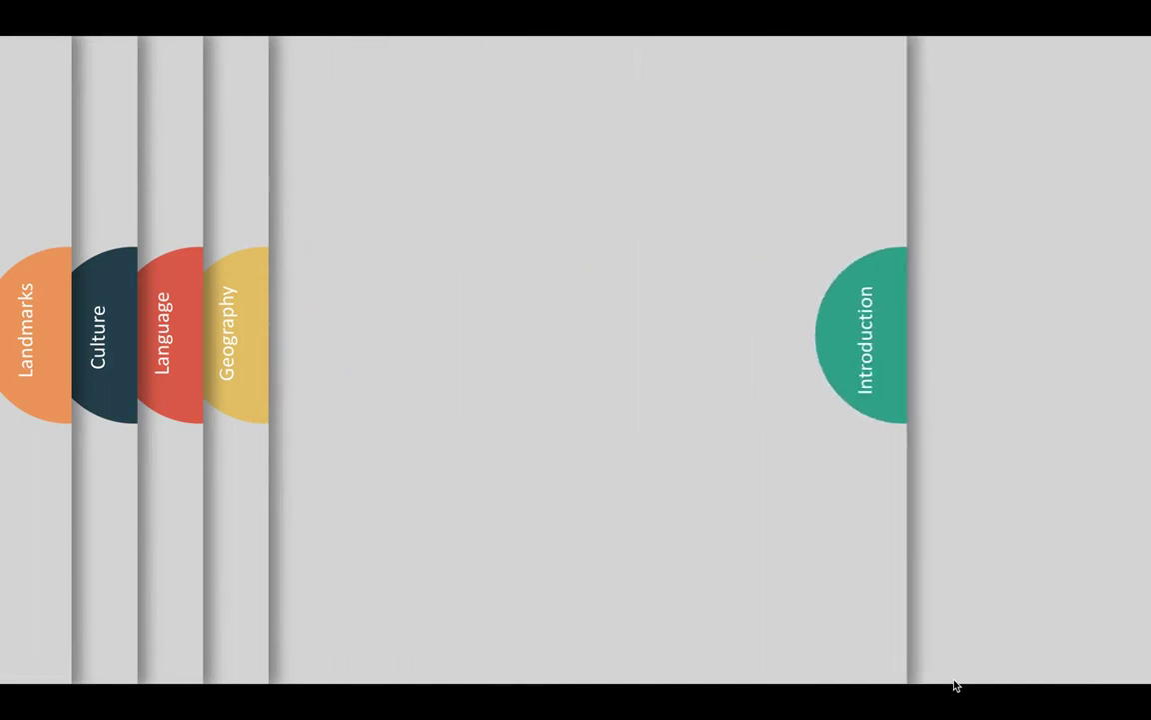
key("Right")
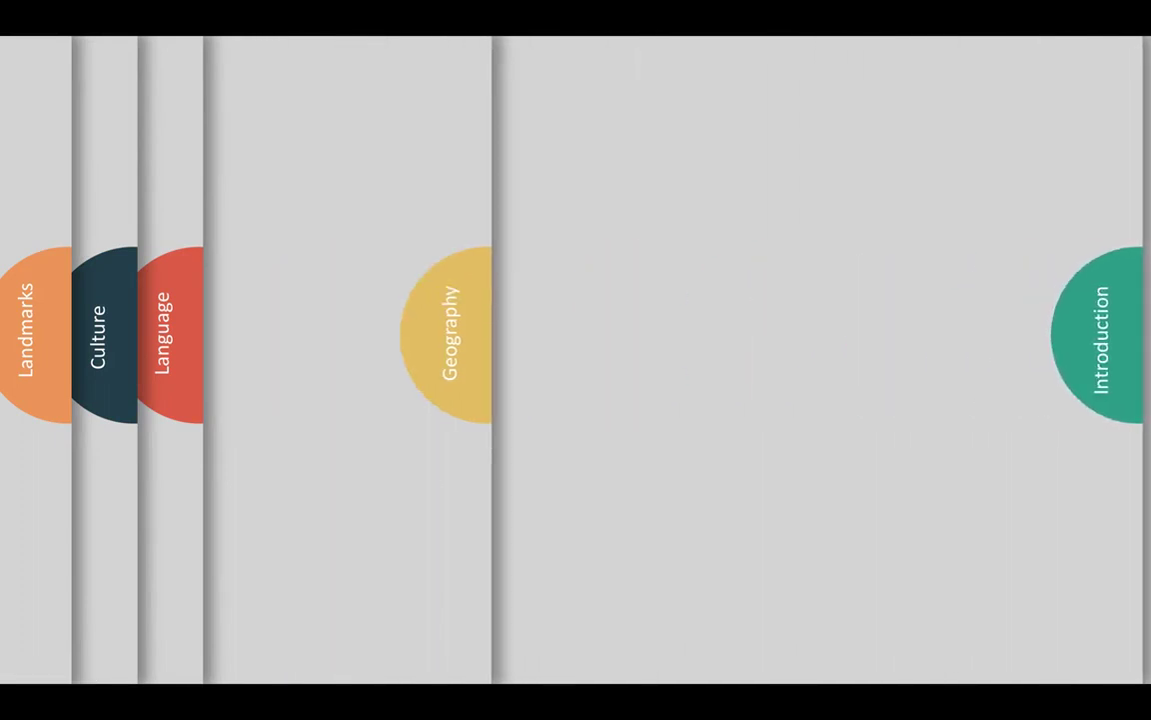
key("Right")
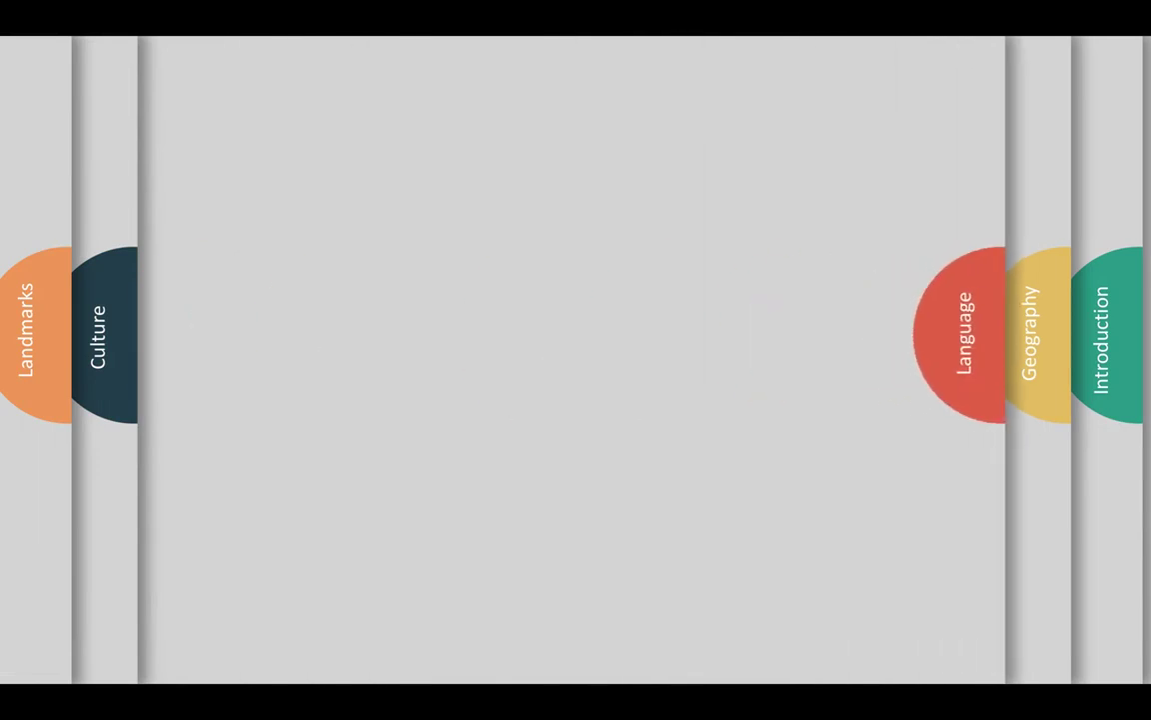
key("Right")
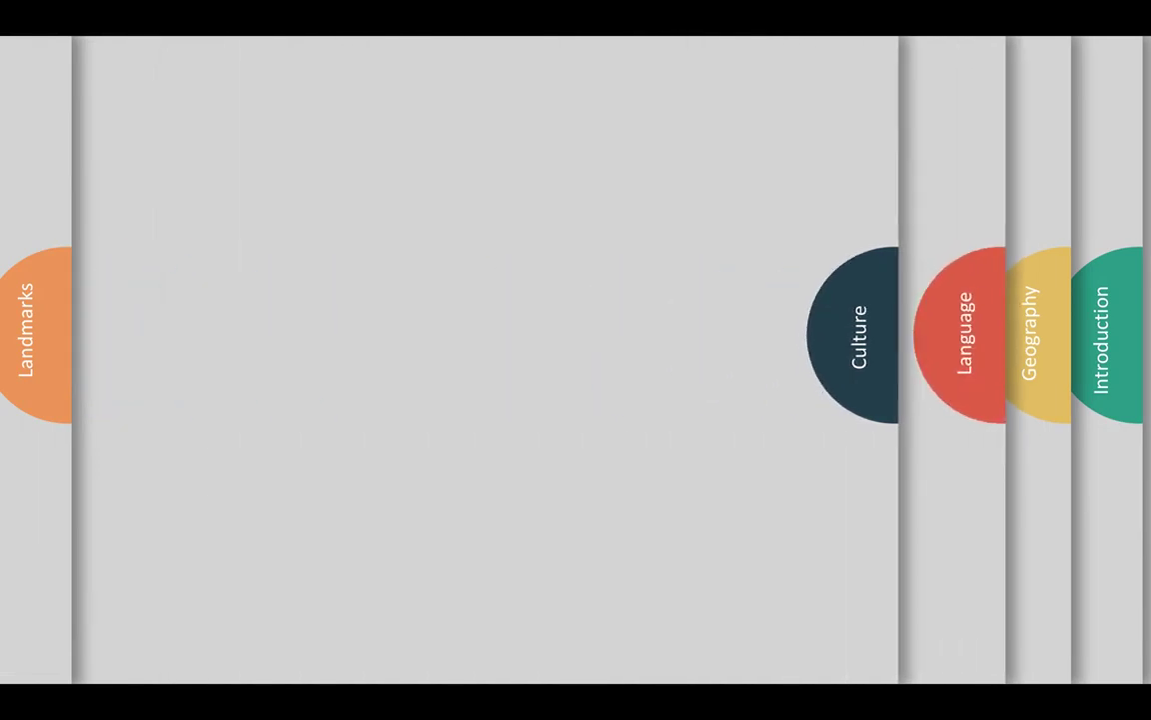
key("Right")
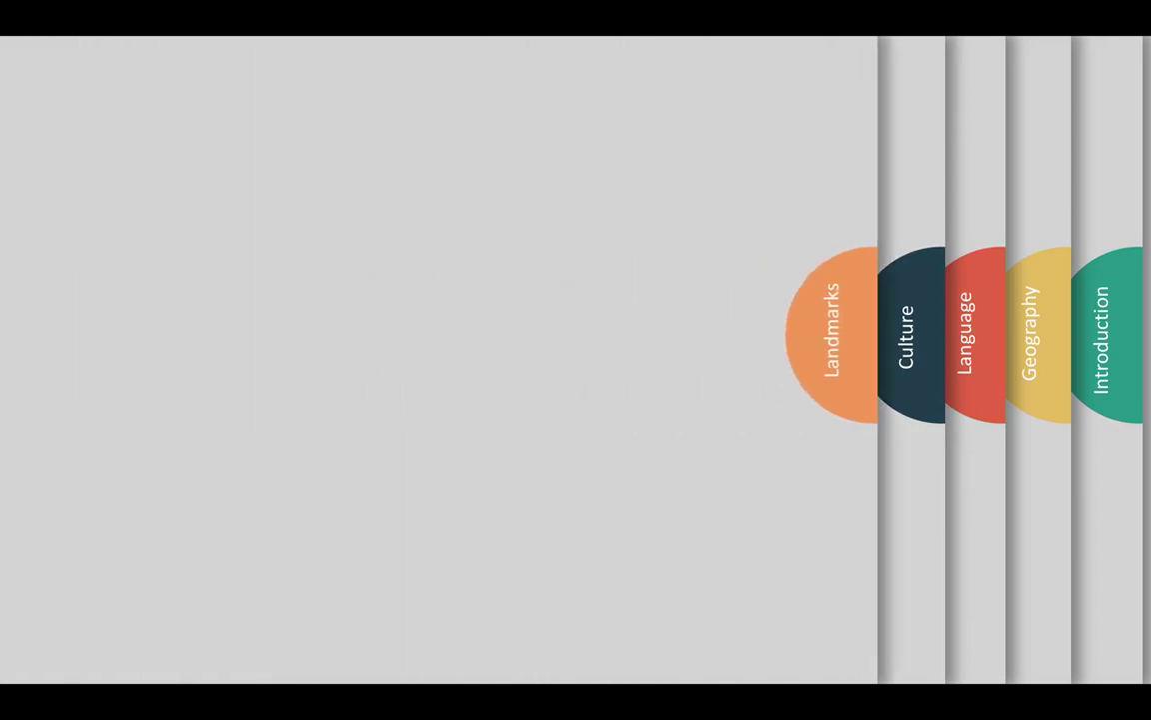
key("Escape")
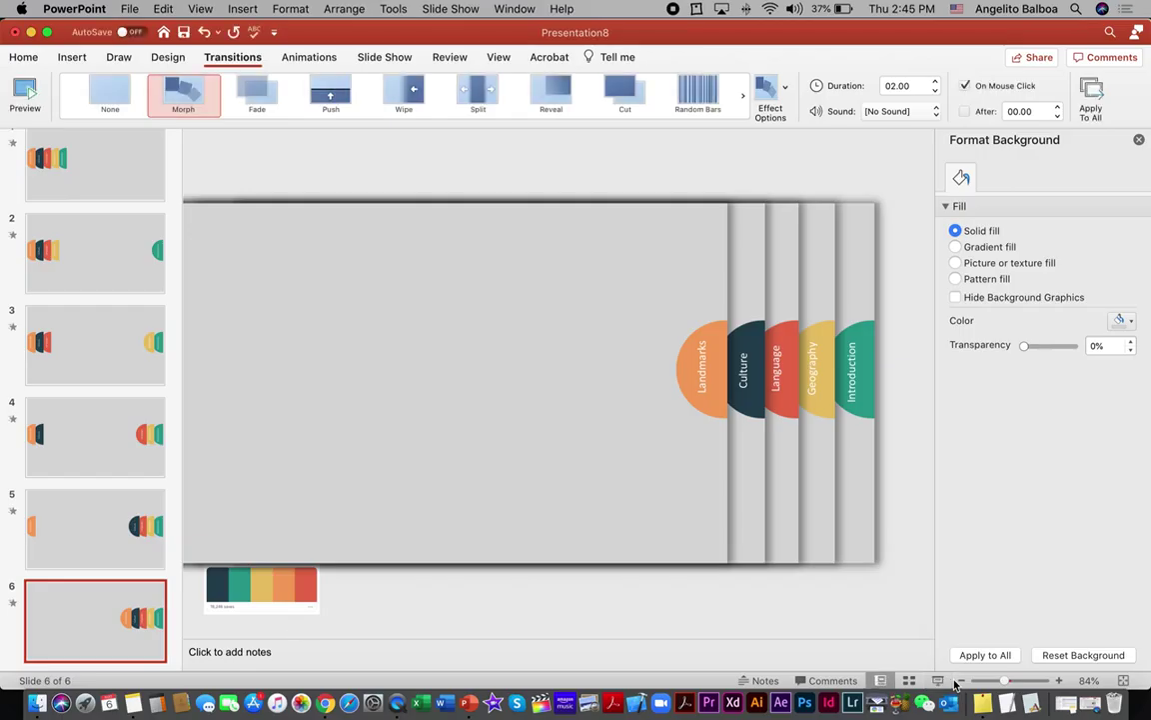
Step: Delete the color palette picture beneath the panels on slide 1
left_click(88, 192)
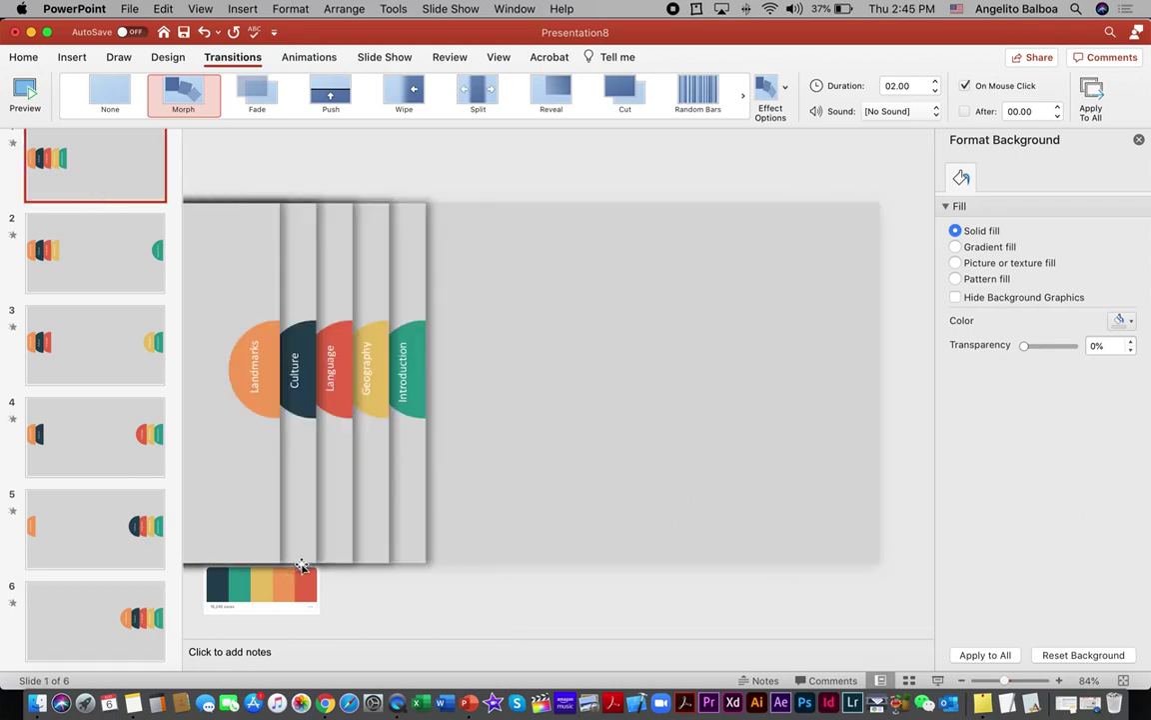
left_click(37, 703)
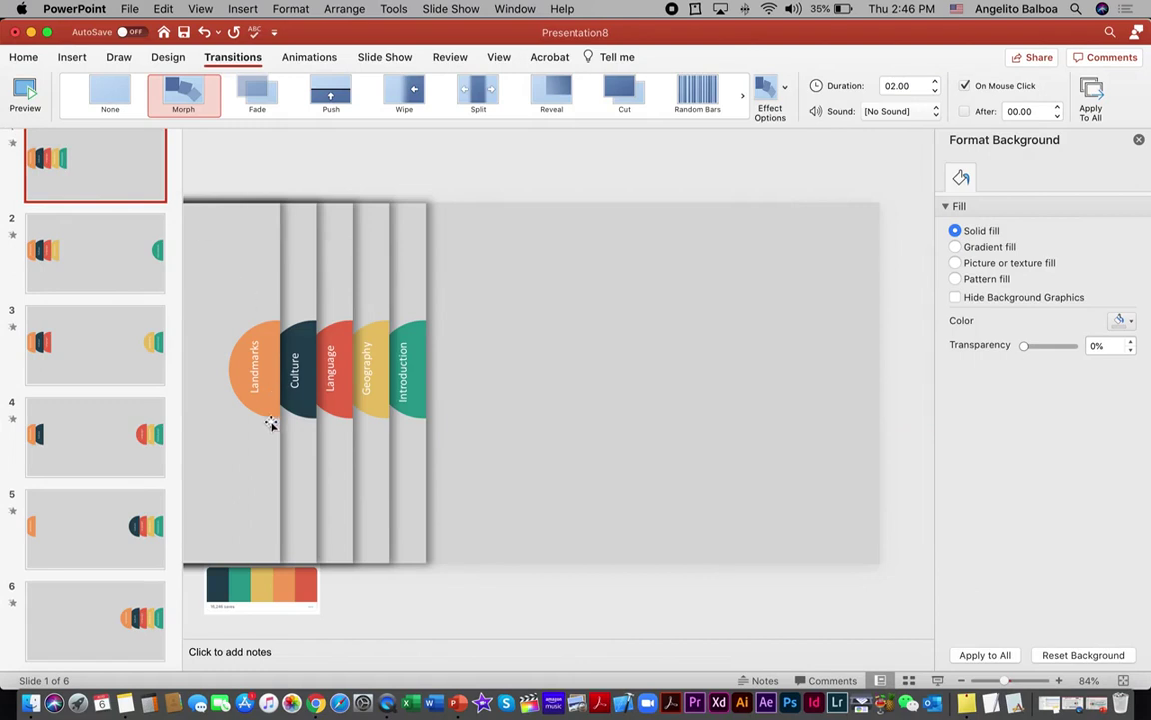
left_click(234, 584)
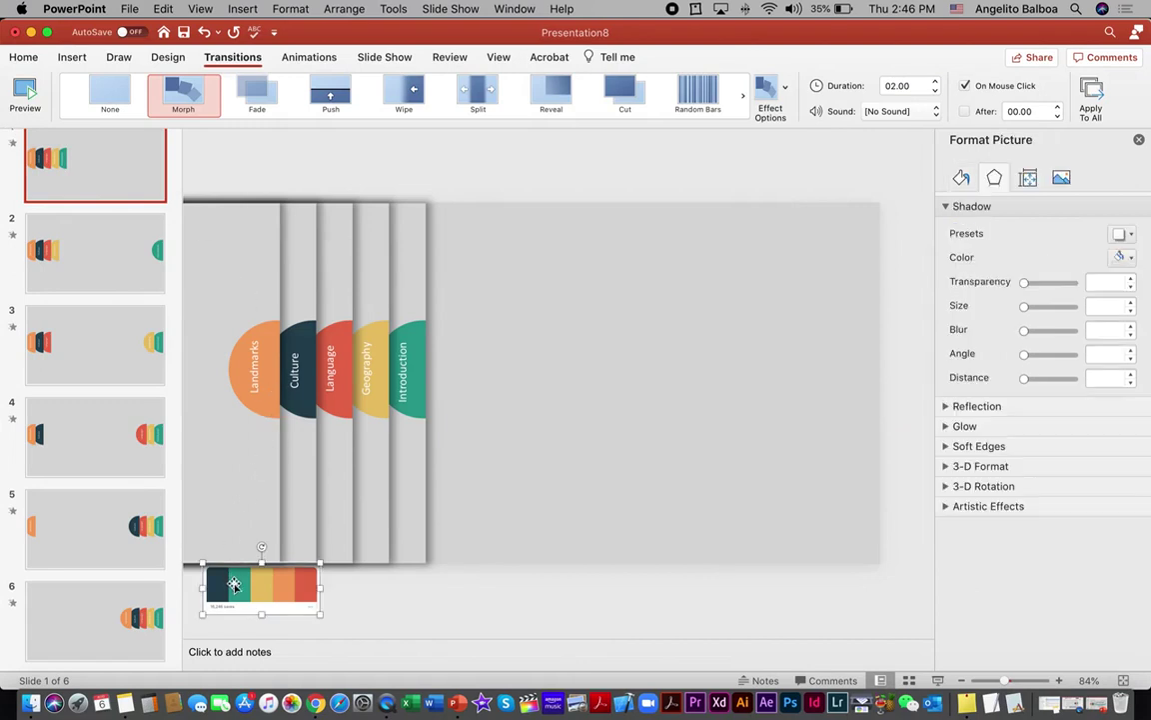
key("Delete")
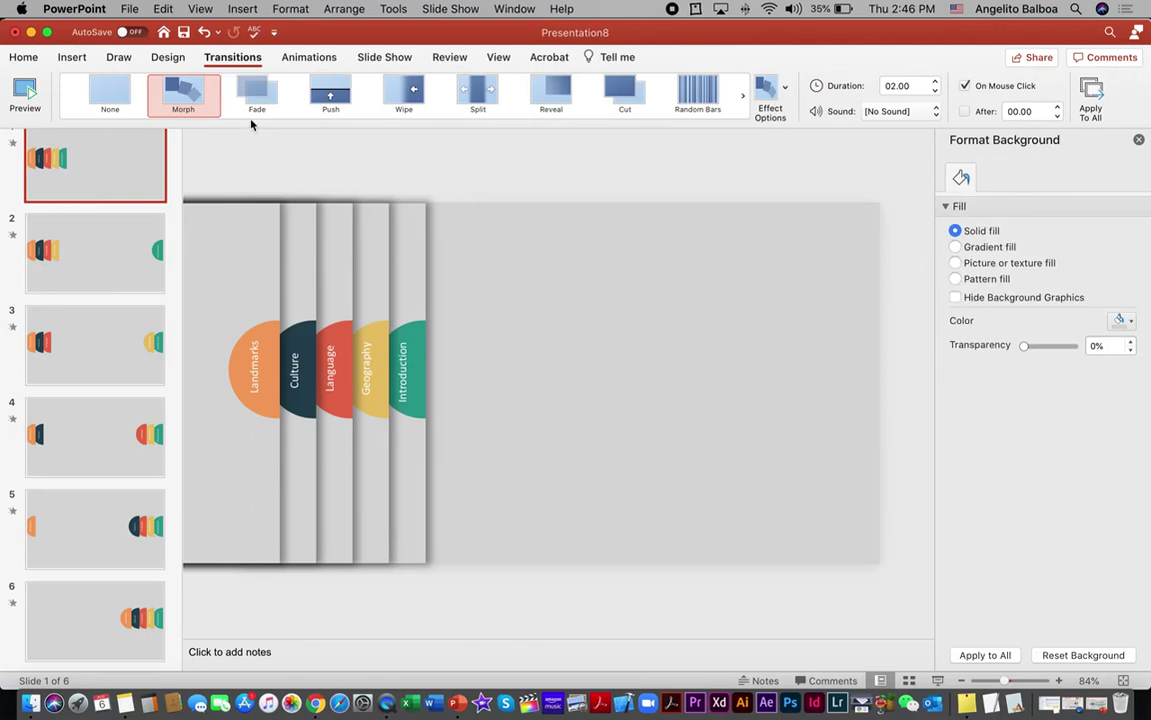
Step: Save the presentation to the Desktop as a PowerPoint Template (.potx) named "SlideMorph"
left_click(124, 9)
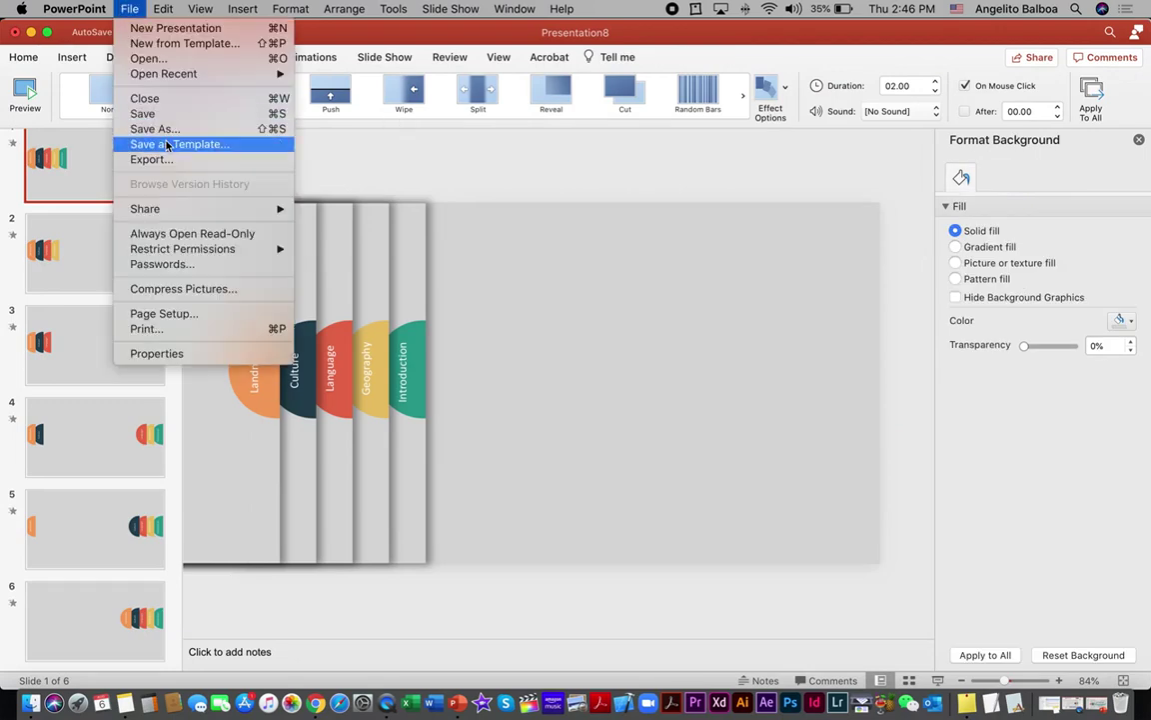
left_click(167, 146)
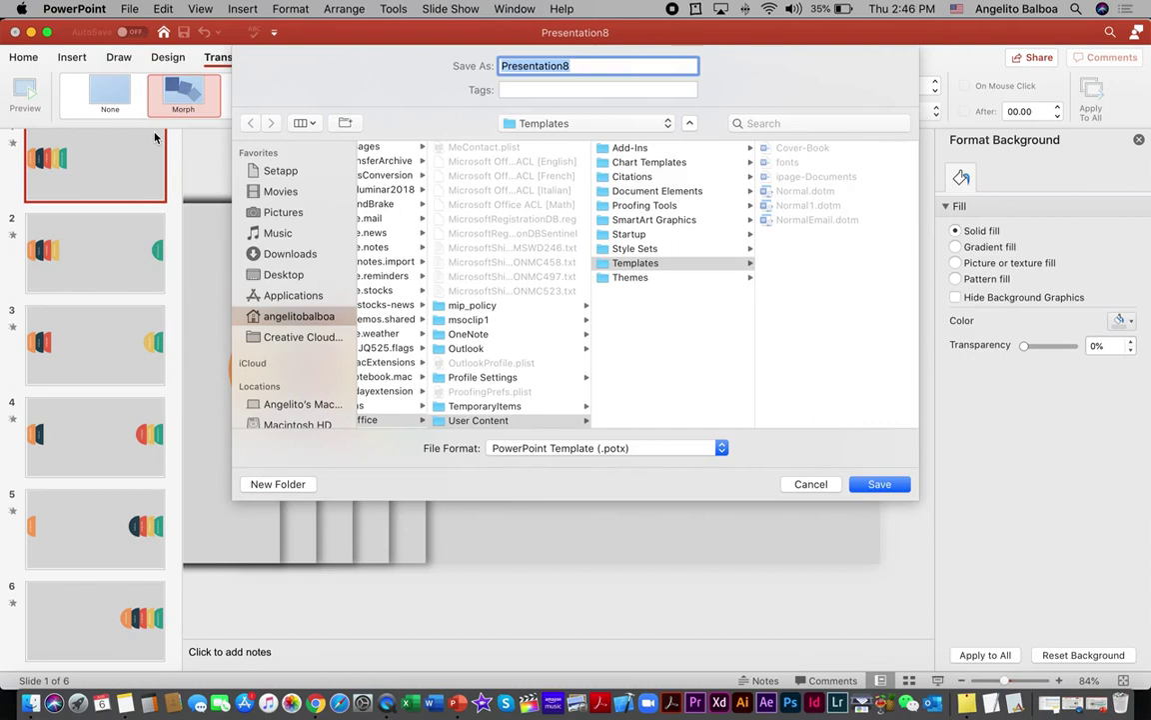
type("Slide")
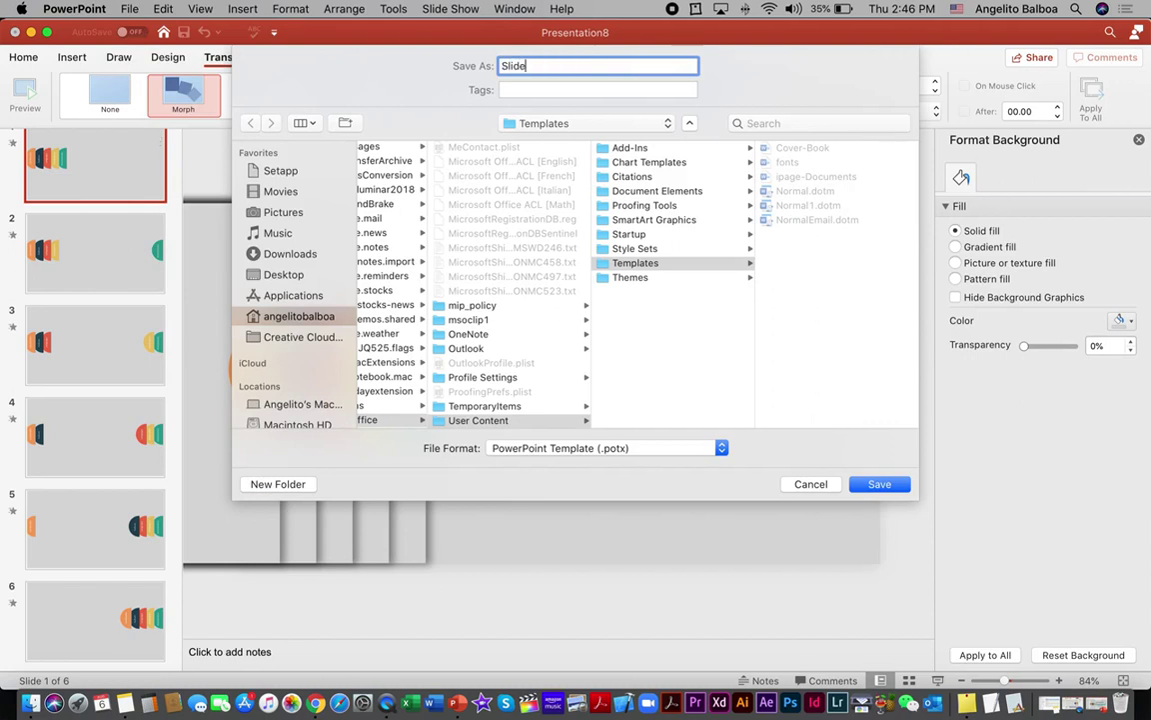
type("Morph")
left_click(250, 277)
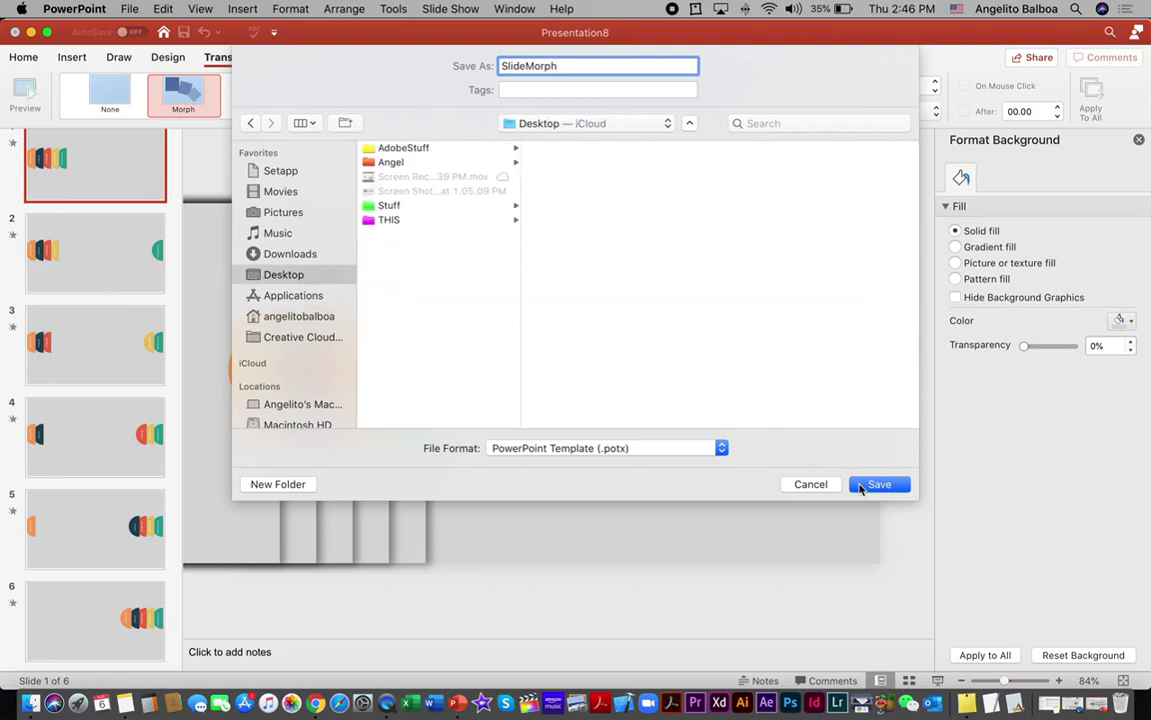
left_click(851, 483)
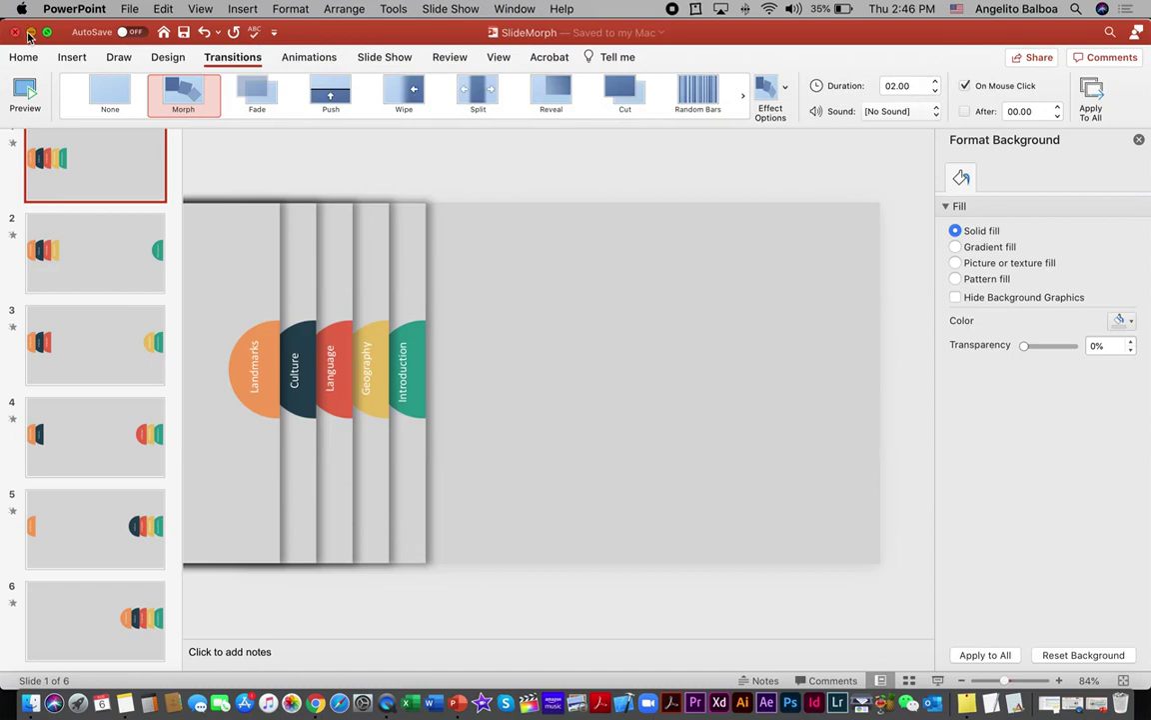
Step: Minimize the presentation and open a new one from the SlideMorph template on the Desktop through Finder
left_click(29, 33)
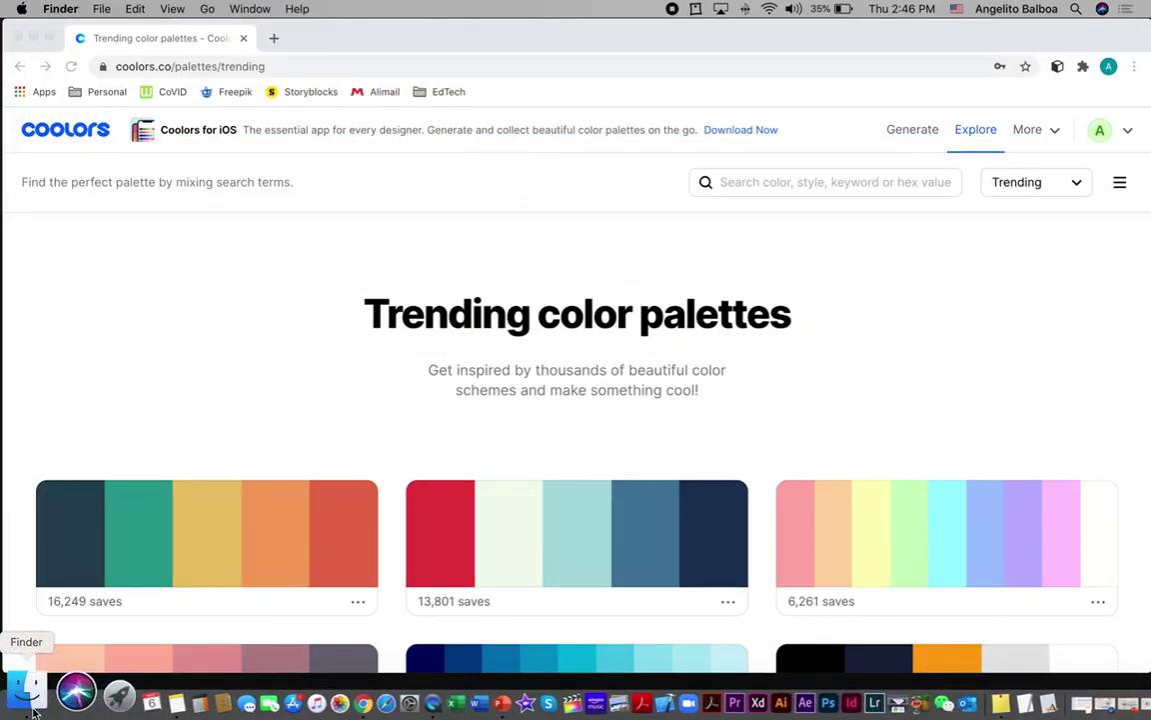
left_click(30, 690)
left_click(320, 277)
double_click(515, 222)
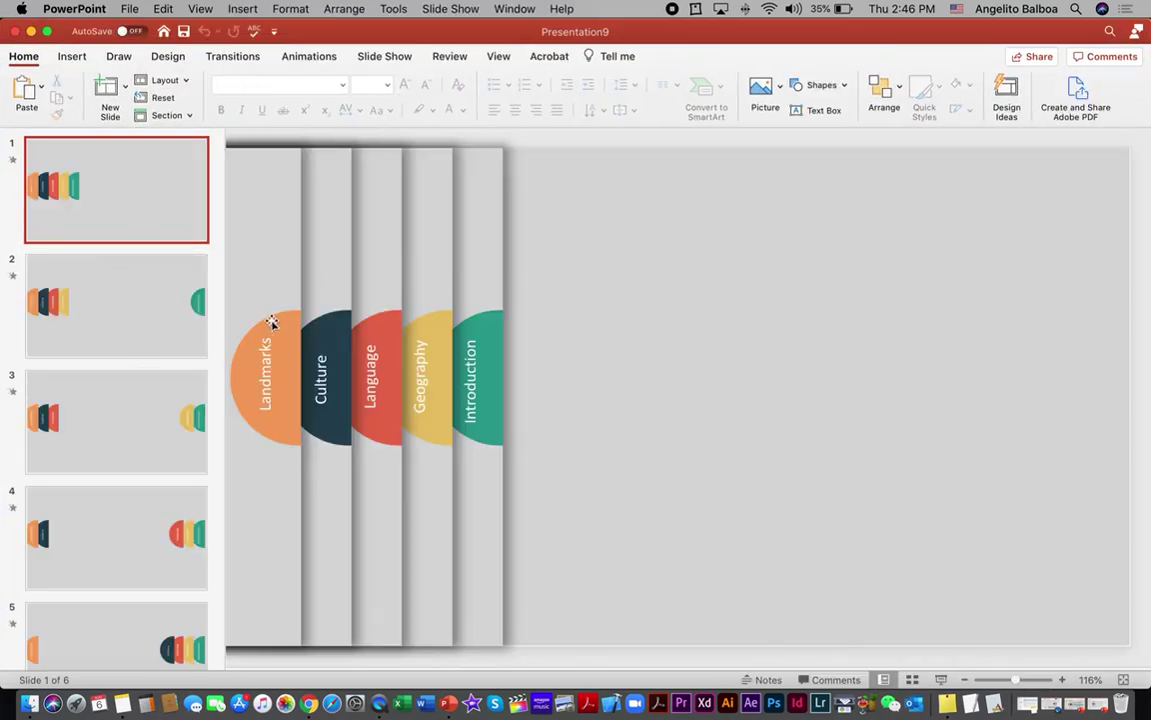
Step: Select the text label on the "Landmarks" tab of slide 1
left_click(265, 371)
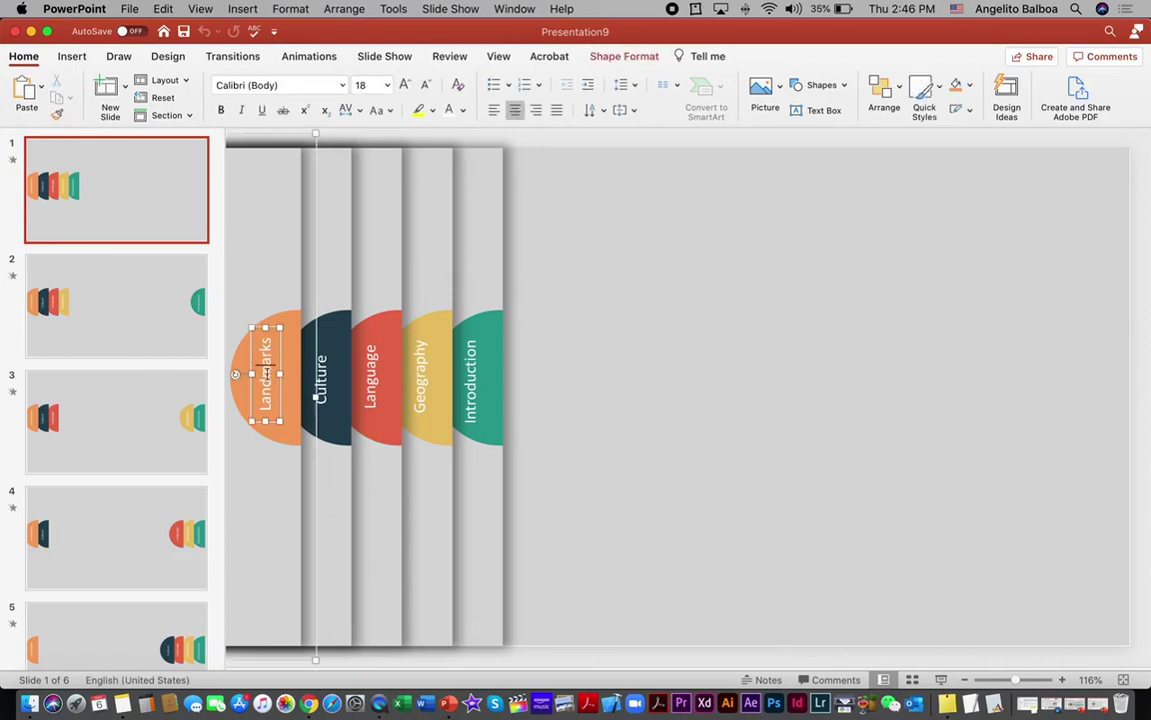
key("F4")
left_click(209, 21)
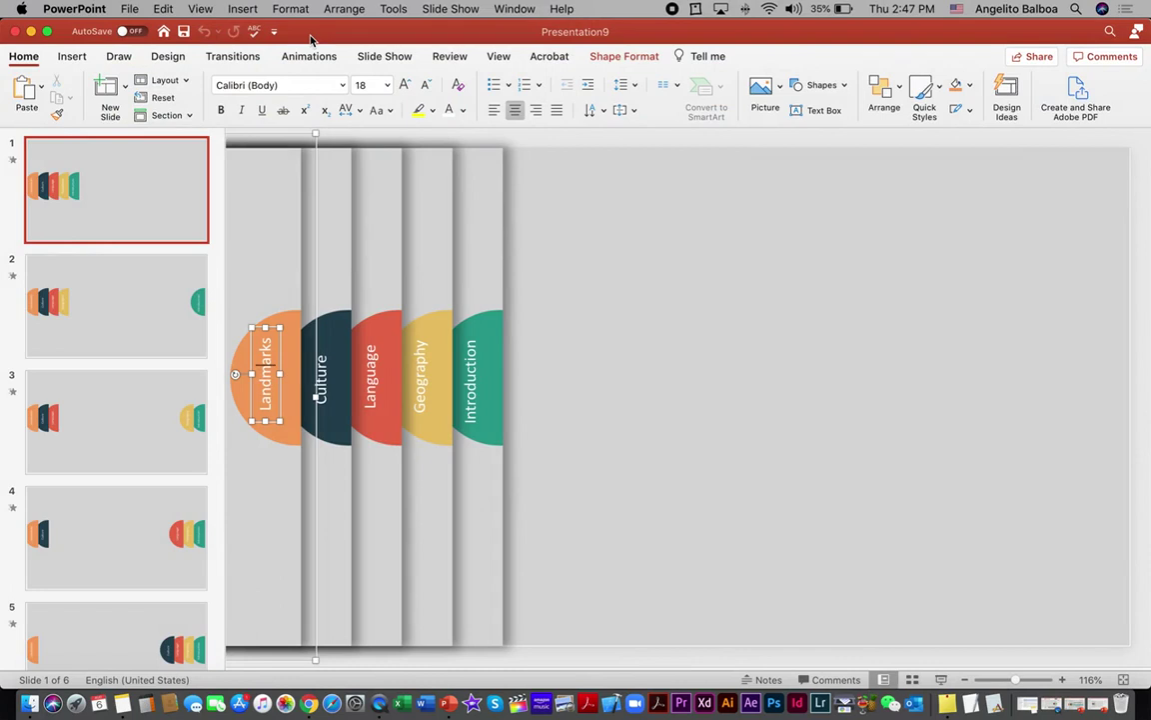